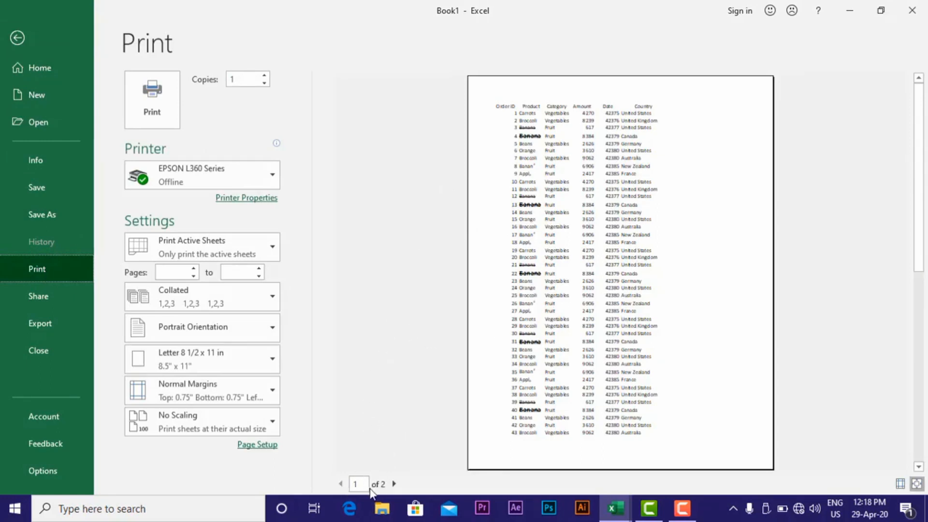
- Check both pages of Sheet1's print preview and the topic list on Sheet2
{"action": "left_click", "coordinate": [394, 484]}
{"action": "left_click", "coordinate": [341, 484]}
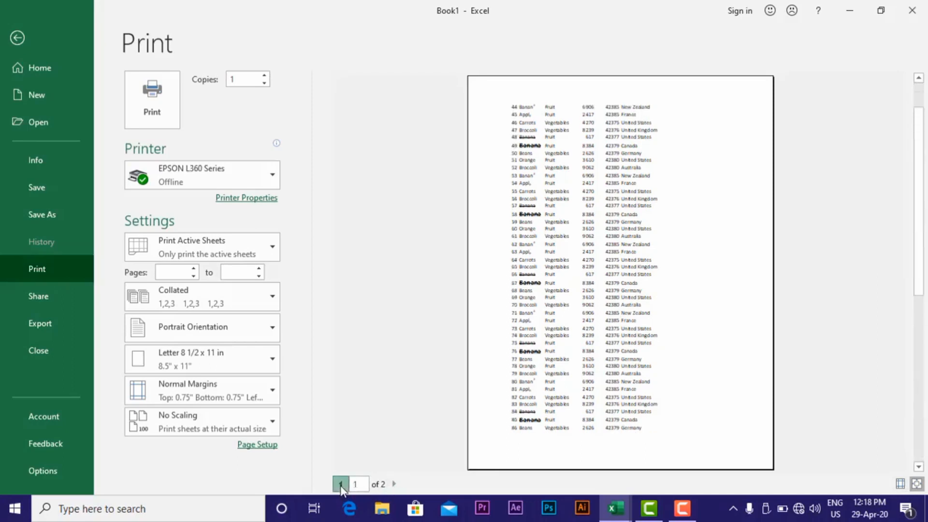
{"action": "left_click", "coordinate": [17, 37]}
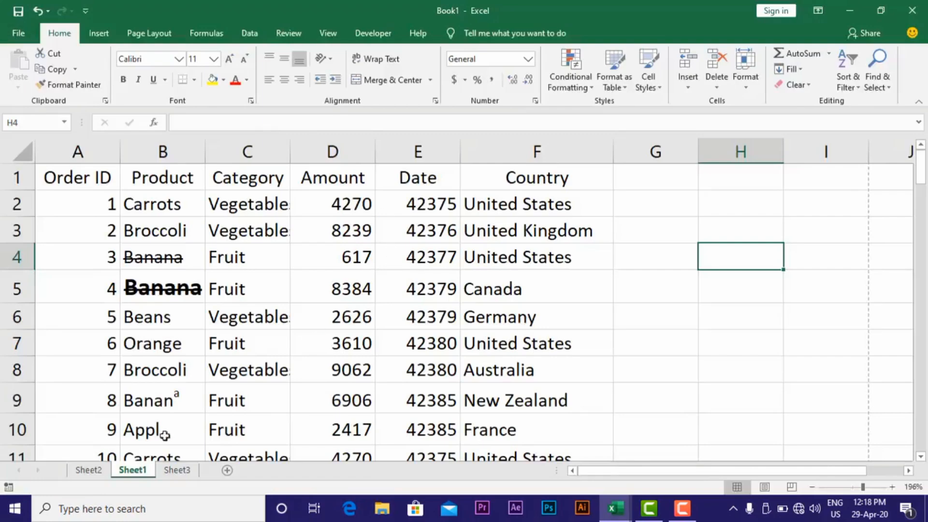
{"action": "left_click", "coordinate": [98, 469]}
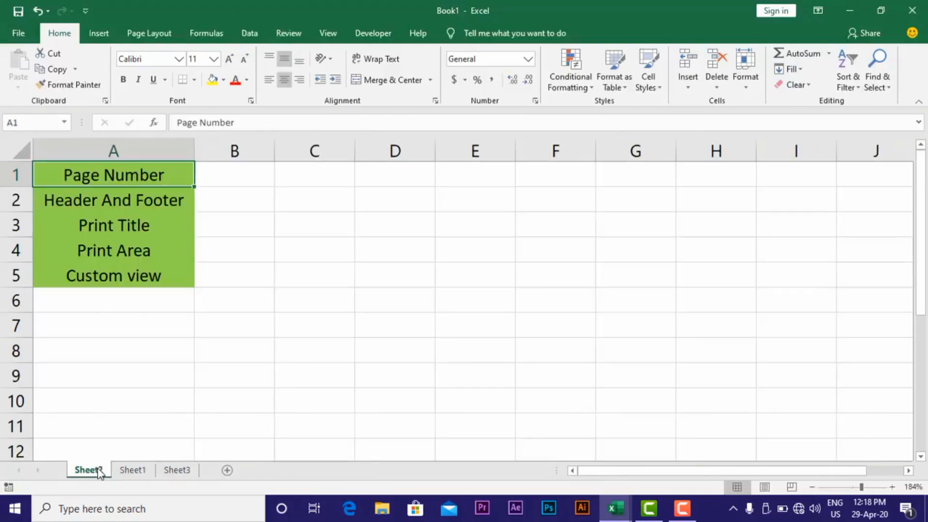
{"action": "left_click", "coordinate": [132, 470]}
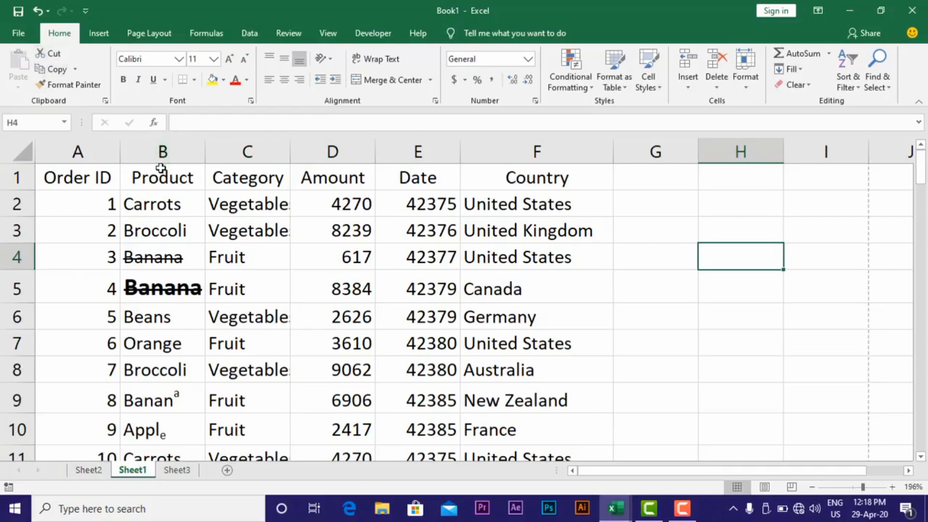
{"action": "key", "text": "ctrl+p"}
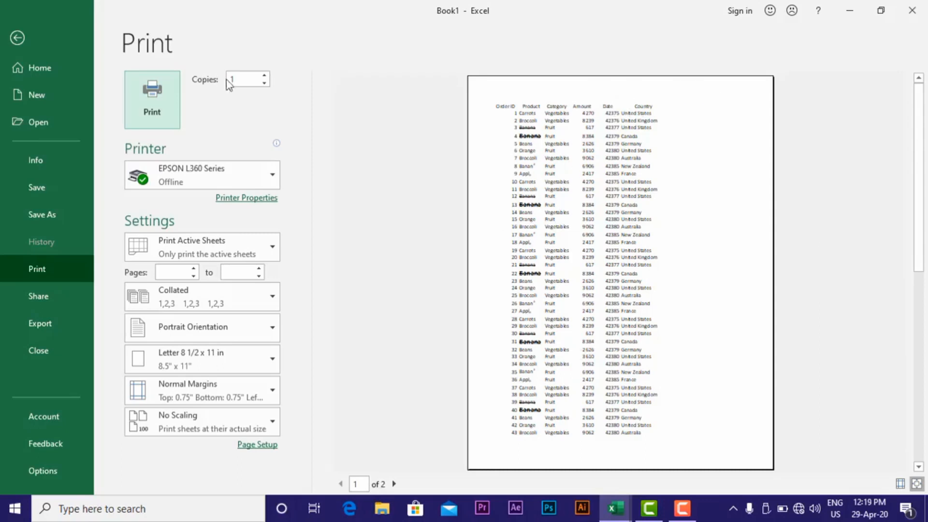
{"action": "left_click", "coordinate": [16, 38]}
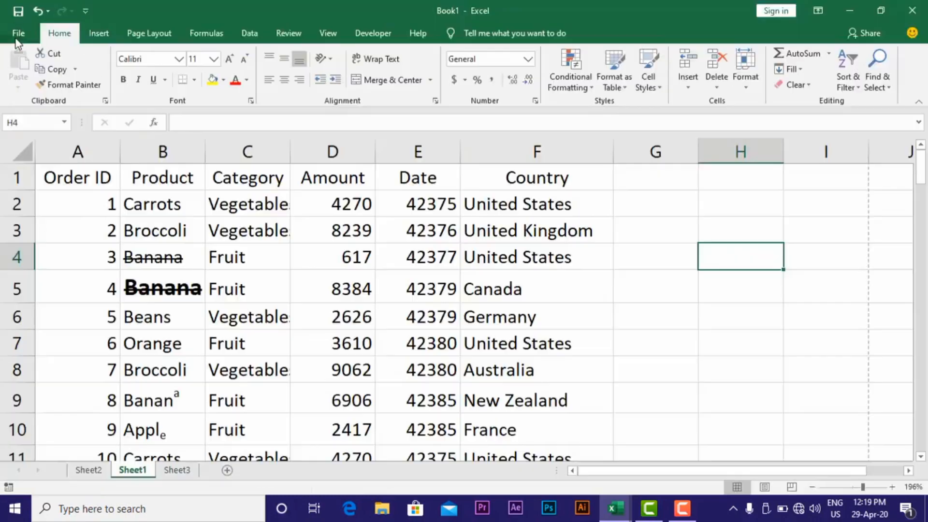
- Insert a header and footer on Sheet1 and go through the header sections and the footer area
{"action": "left_click", "coordinate": [380, 223]}
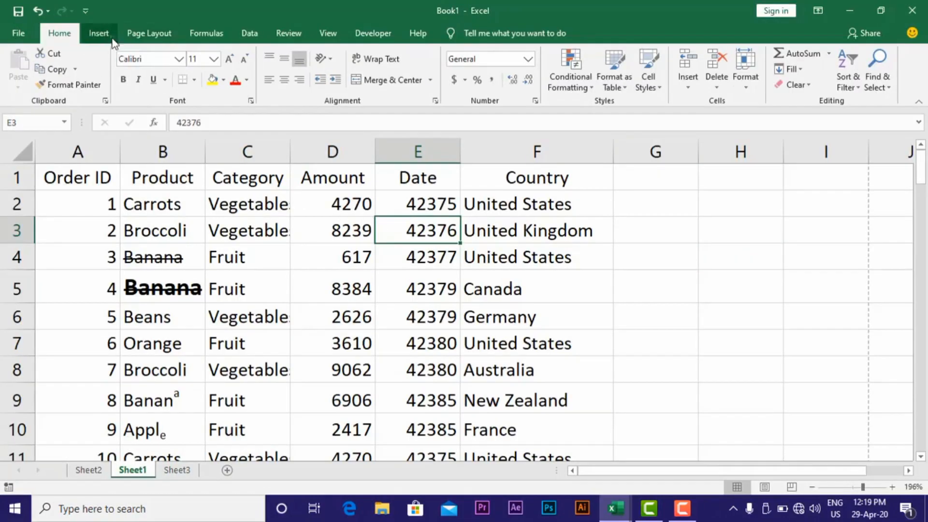
{"action": "left_click", "coordinate": [99, 34]}
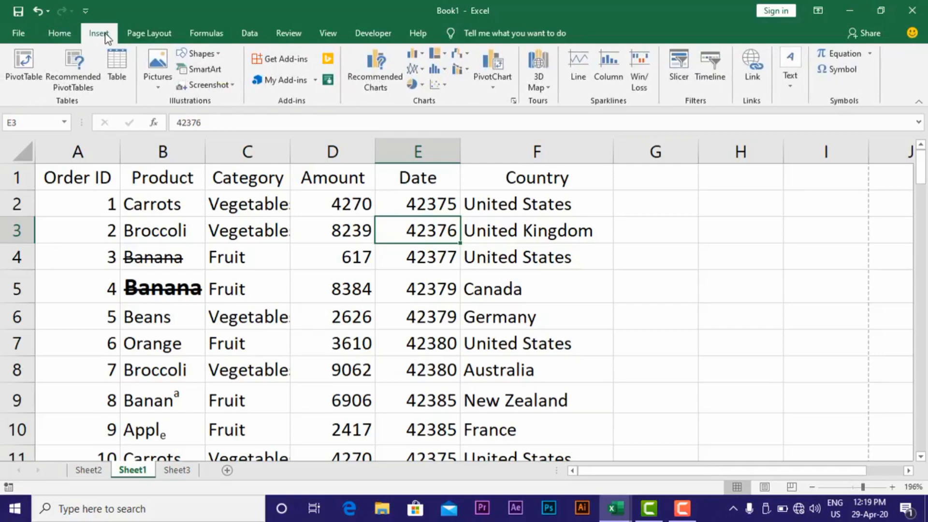
{"action": "left_click", "coordinate": [790, 83]}
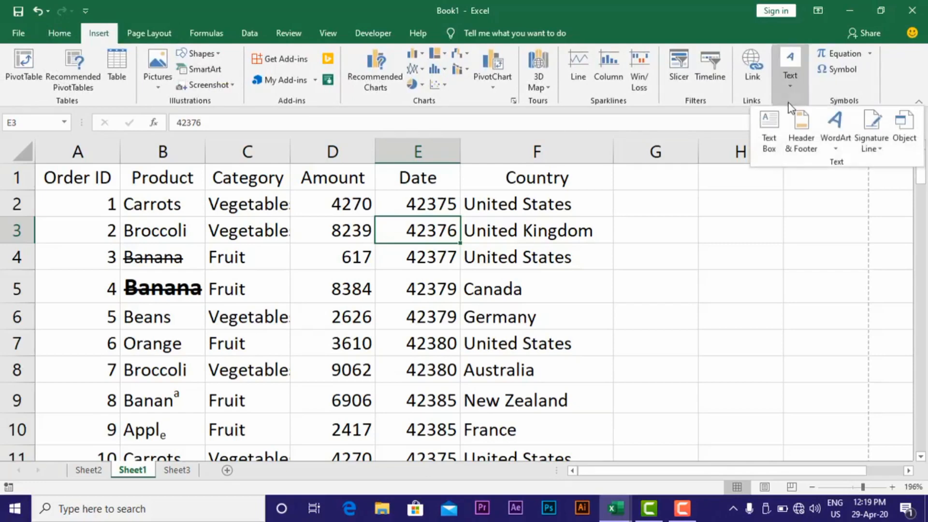
{"action": "left_click", "coordinate": [800, 132]}
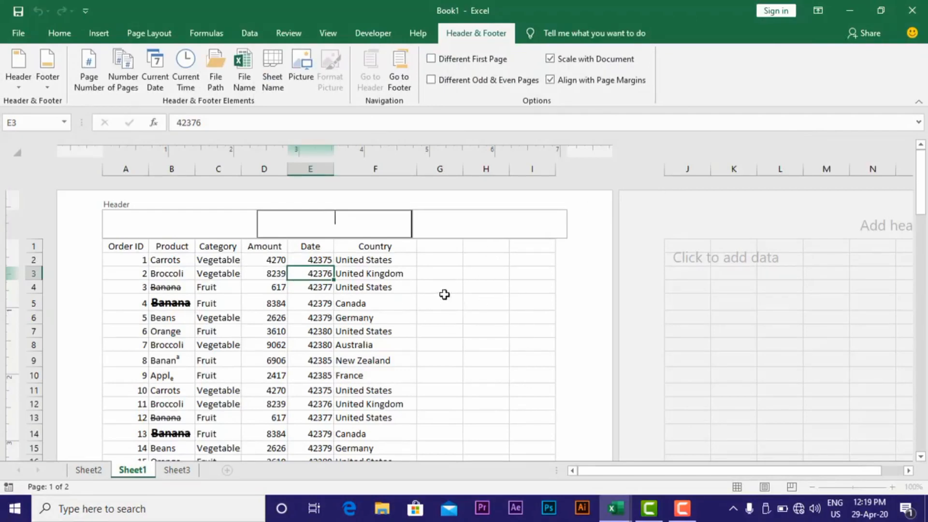
{"action": "left_click", "coordinate": [154, 229]}
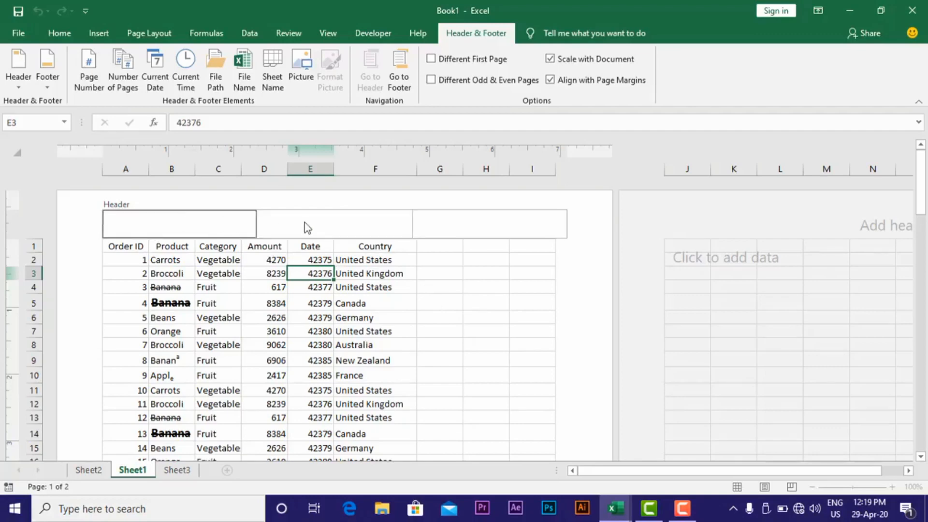
{"action": "left_click", "coordinate": [312, 225]}
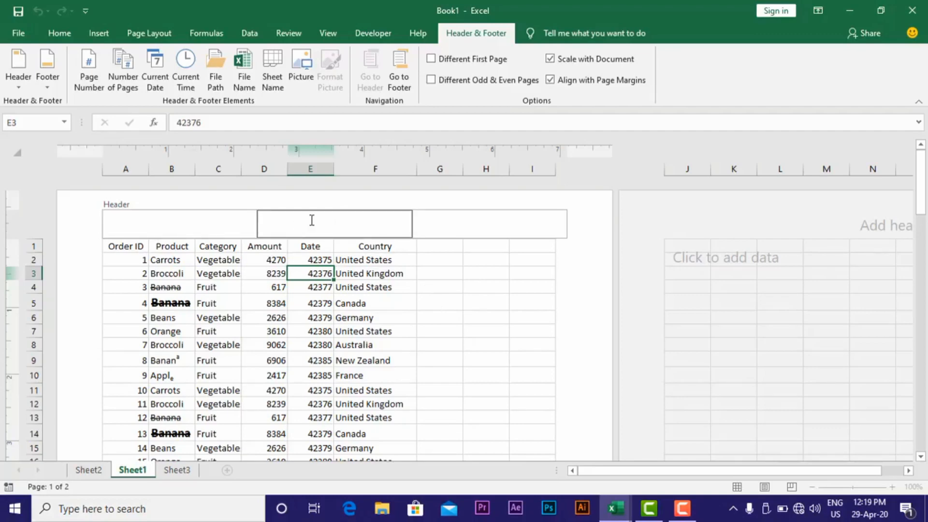
{"action": "left_click", "coordinate": [398, 77]}
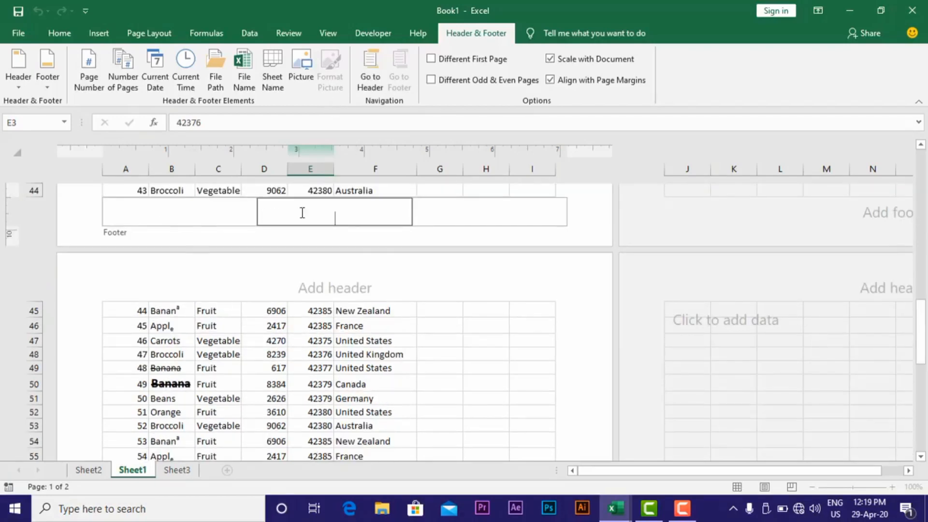
{"action": "left_click", "coordinate": [373, 72]}
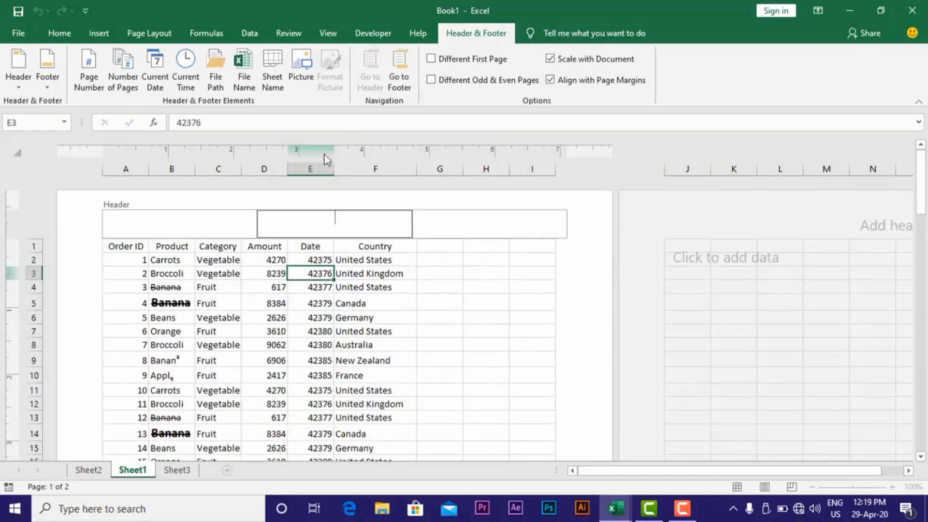
- Enter the person's name in the header's left section and Excel in its center section
{"action": "left_click", "coordinate": [162, 222]}
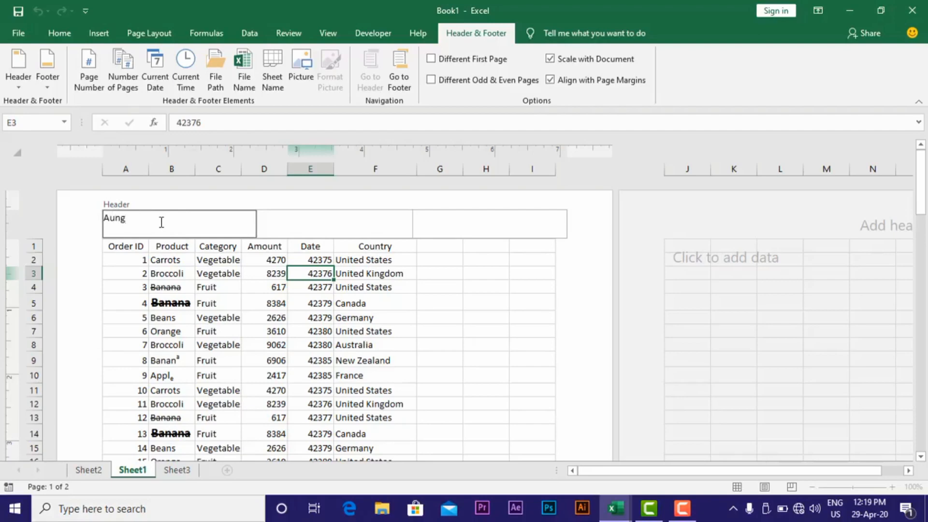
{"action": "left_click", "coordinate": [316, 223]}
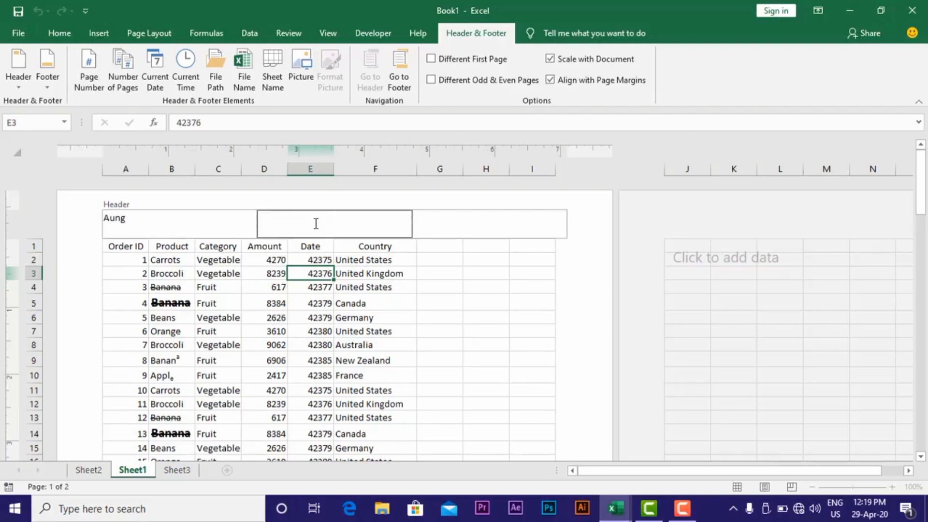
{"action": "type", "text": "Excel"}
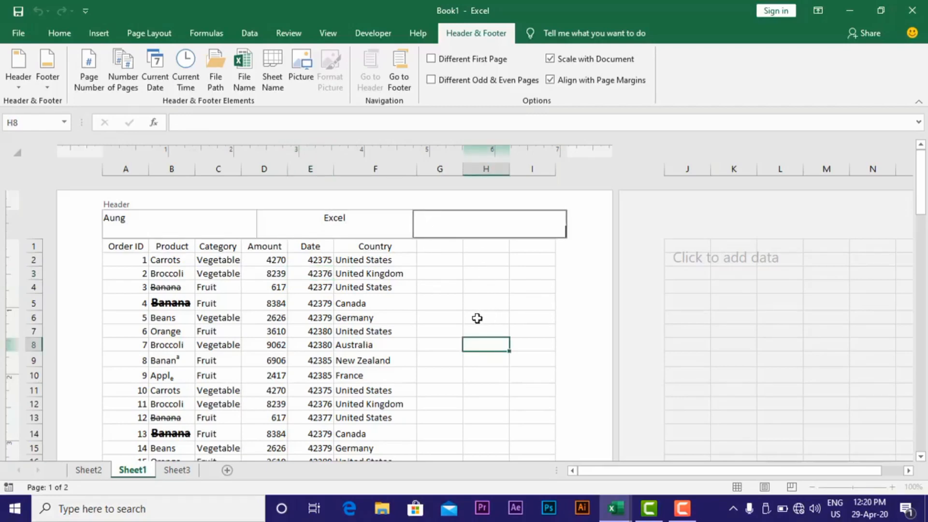
- Add the Page Number element to the header's right section and finish editing the header
{"action": "left_click", "coordinate": [471, 358]}
{"action": "left_click", "coordinate": [467, 328]}
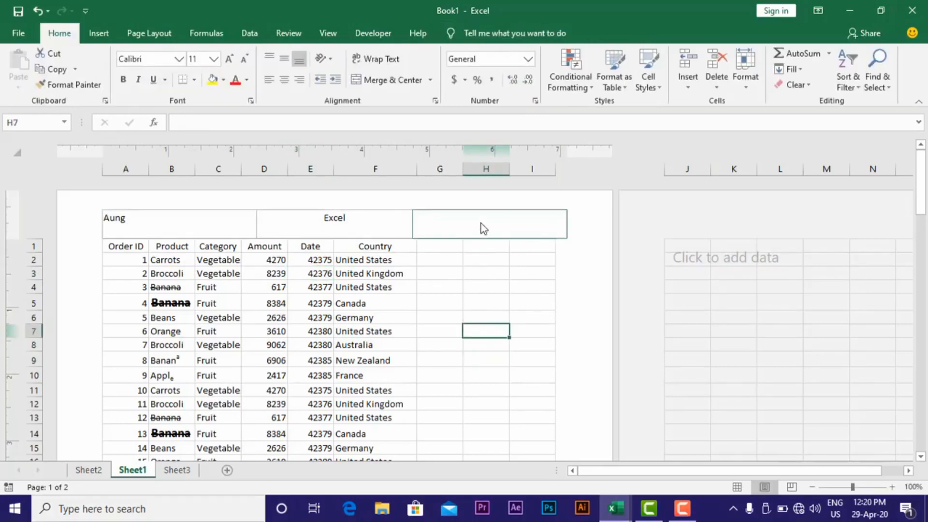
{"action": "left_click", "coordinate": [481, 224]}
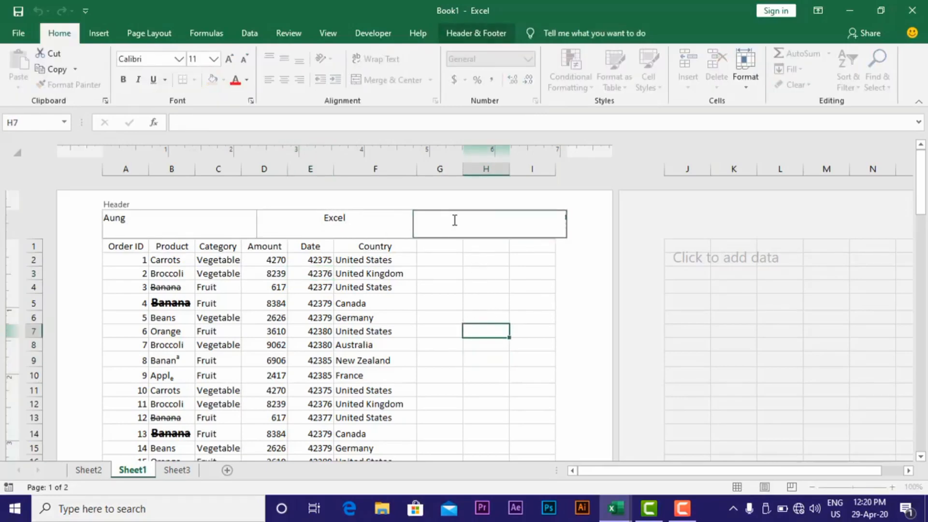
{"action": "left_click", "coordinate": [478, 33]}
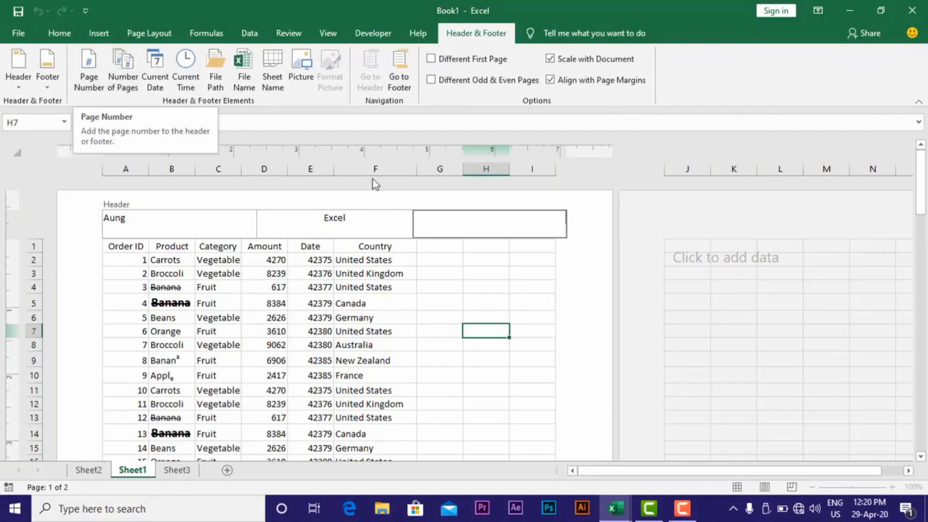
{"action": "left_click", "coordinate": [90, 76]}
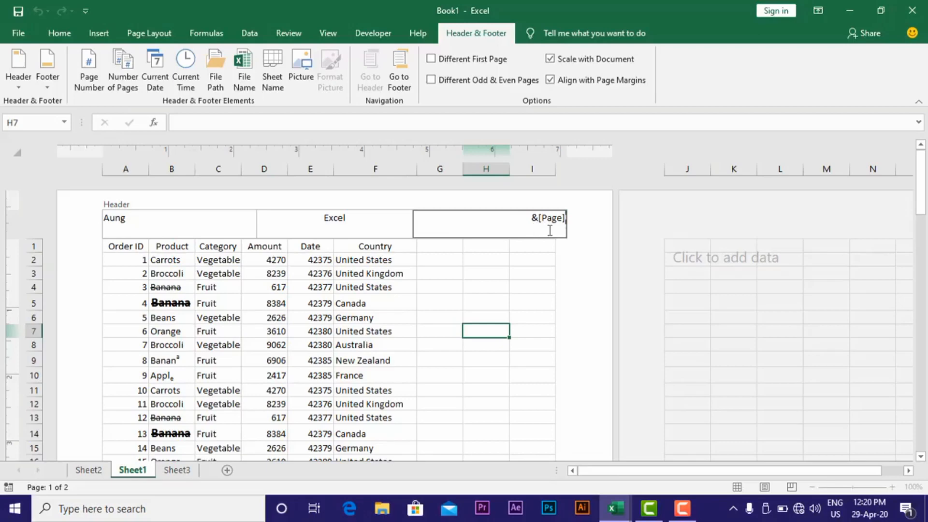
{"action": "left_click", "coordinate": [476, 298]}
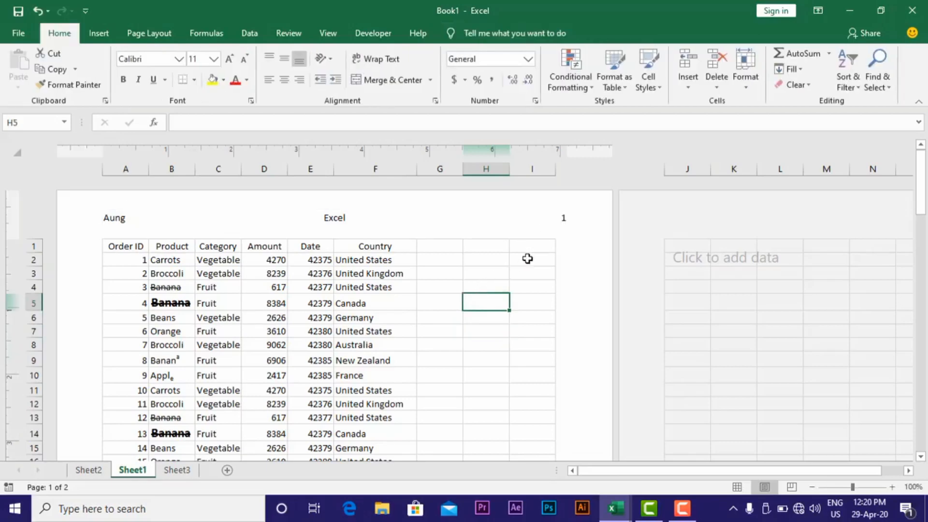
- Examine the headers and footers on all of Sheet1's pages in the page layout
{"action": "scroll", "coordinate": [546, 244], "scroll_direction": "down", "scroll_amount": 8}
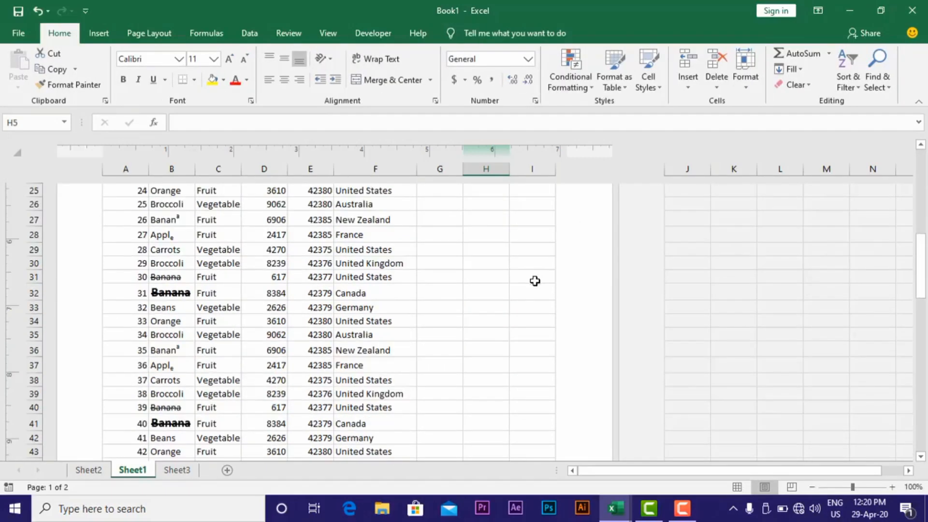
{"action": "scroll", "coordinate": [534, 280], "scroll_direction": "down", "scroll_amount": 7}
{"action": "scroll", "coordinate": [543, 290], "scroll_direction": "down", "scroll_amount": 12}
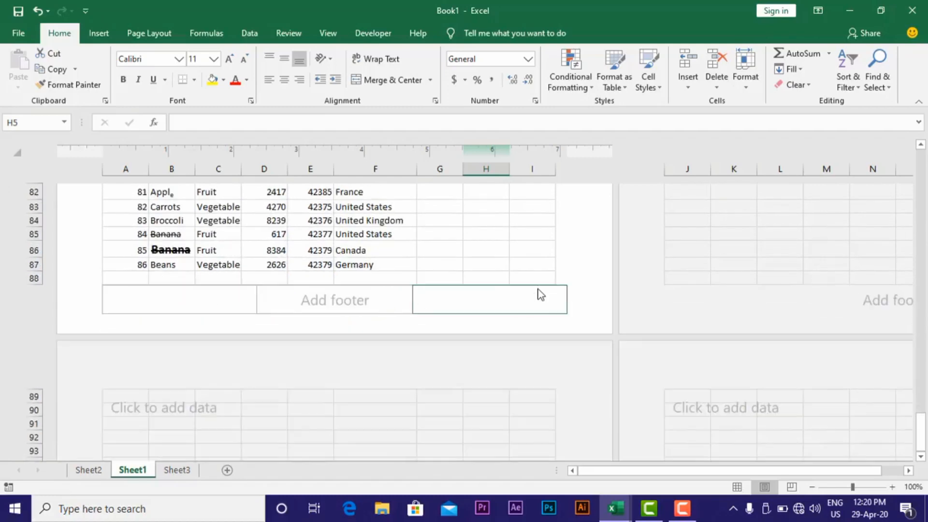
{"action": "scroll", "coordinate": [537, 295], "scroll_direction": "down", "scroll_amount": 5}
{"action": "scroll", "coordinate": [526, 290], "scroll_direction": "up", "scroll_amount": 7}
{"action": "scroll", "coordinate": [523, 287], "scroll_direction": "down", "scroll_amount": 3}
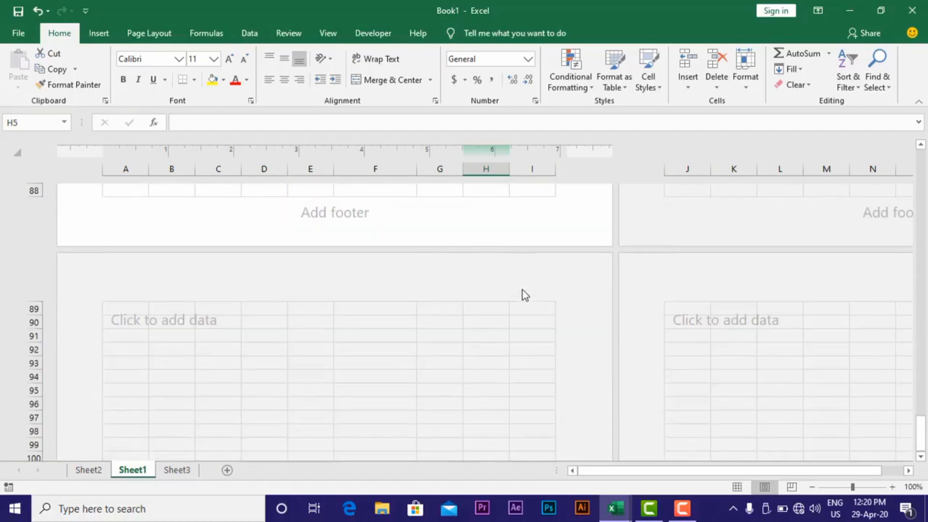
{"action": "scroll", "coordinate": [524, 279], "scroll_direction": "up", "scroll_amount": 15}
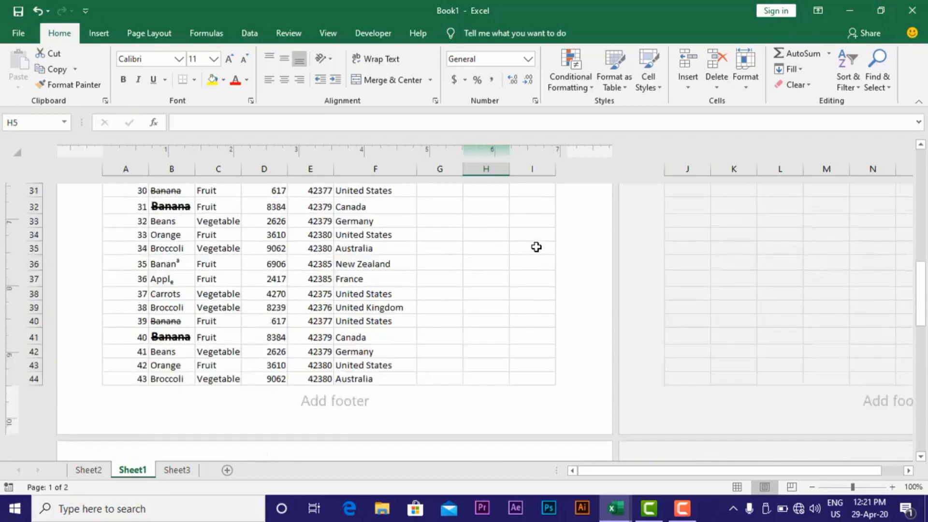
{"action": "scroll", "coordinate": [536, 247], "scroll_direction": "up", "scroll_amount": 10}
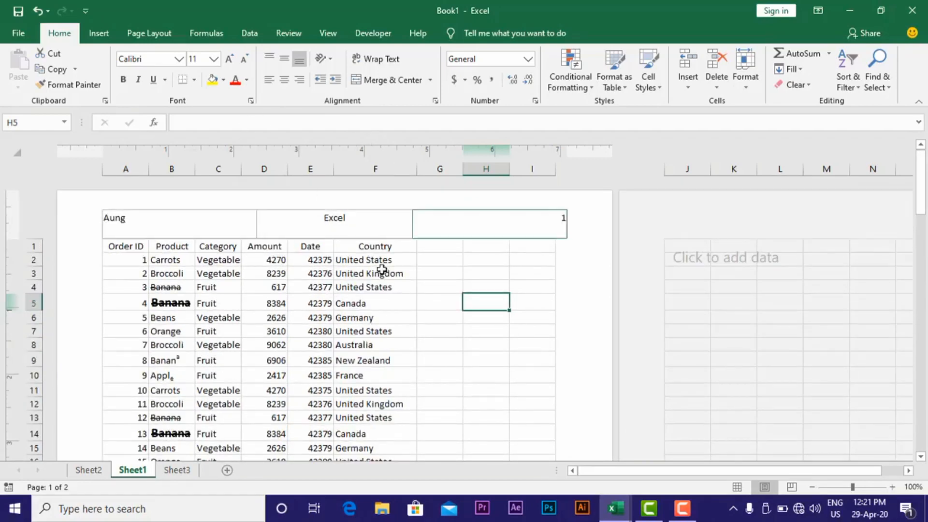
- Return Sheet1 to Normal view and check the header and page number on both pages in the print preview
{"action": "left_click", "coordinate": [736, 487]}
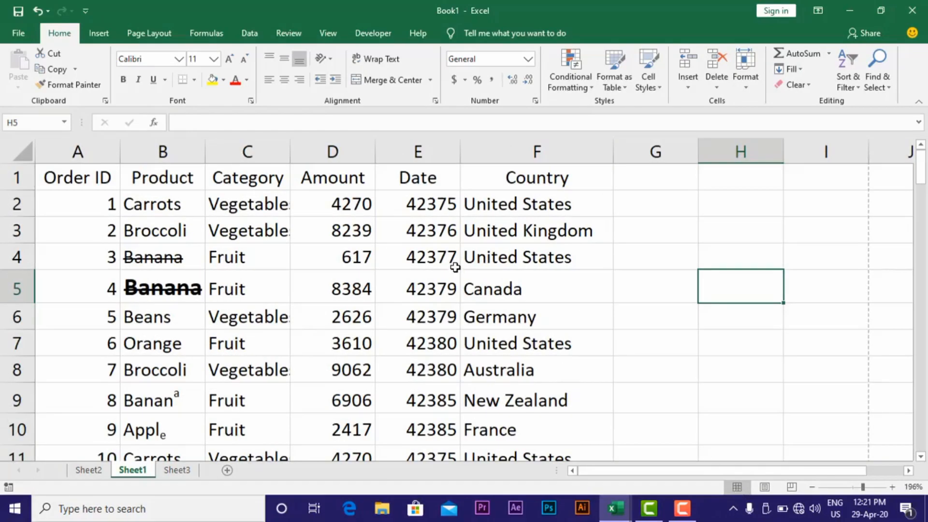
{"action": "key", "text": "ctrl+p"}
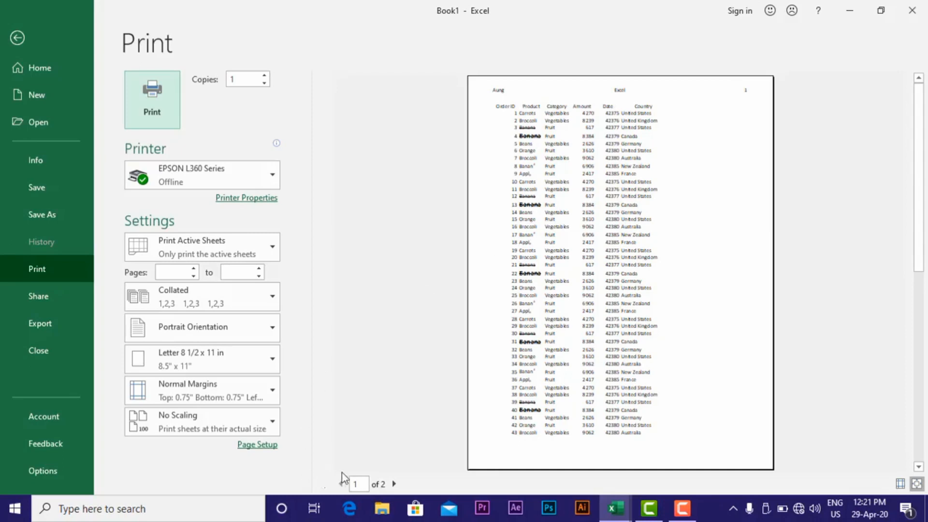
{"action": "left_click", "coordinate": [394, 484]}
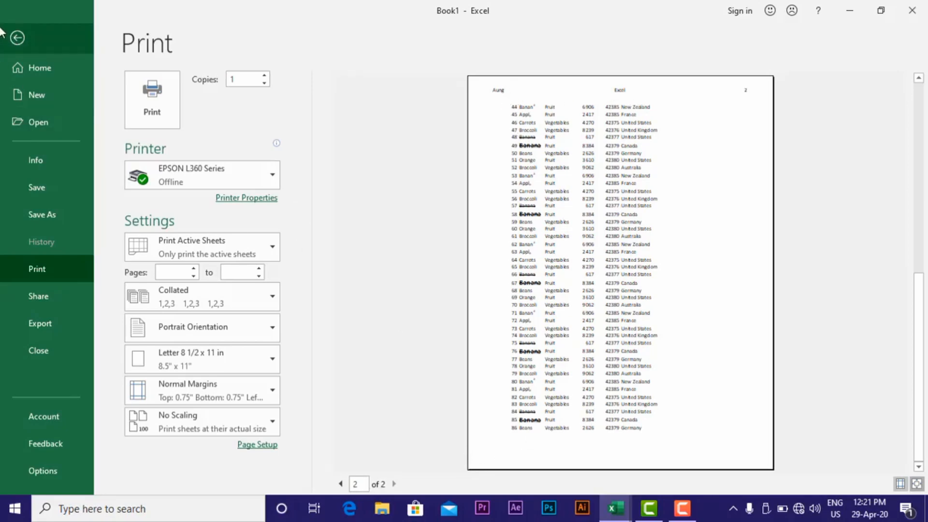
{"action": "left_click", "coordinate": [17, 38]}
{"action": "left_click", "coordinate": [252, 225]}
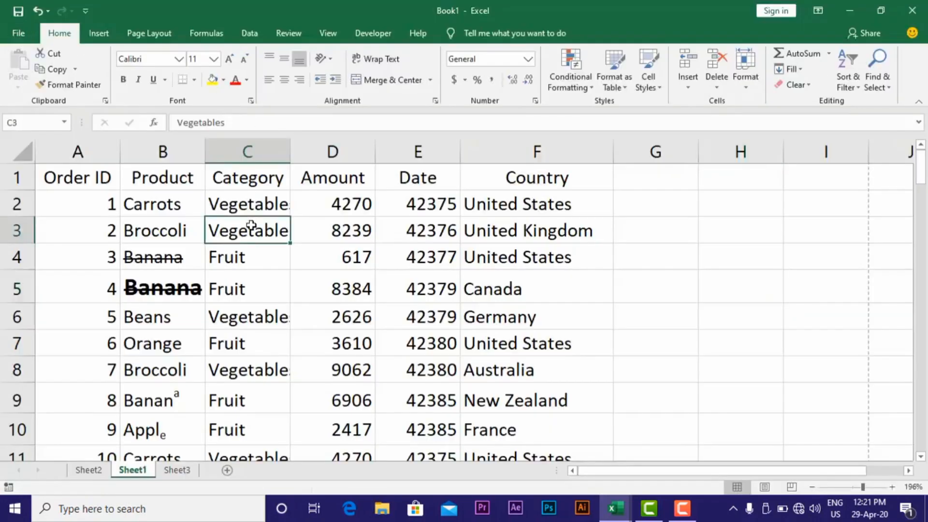
- Consult the topic list on Sheet2 and show Sheet1 in Page Layout view
{"action": "left_click", "coordinate": [89, 470]}
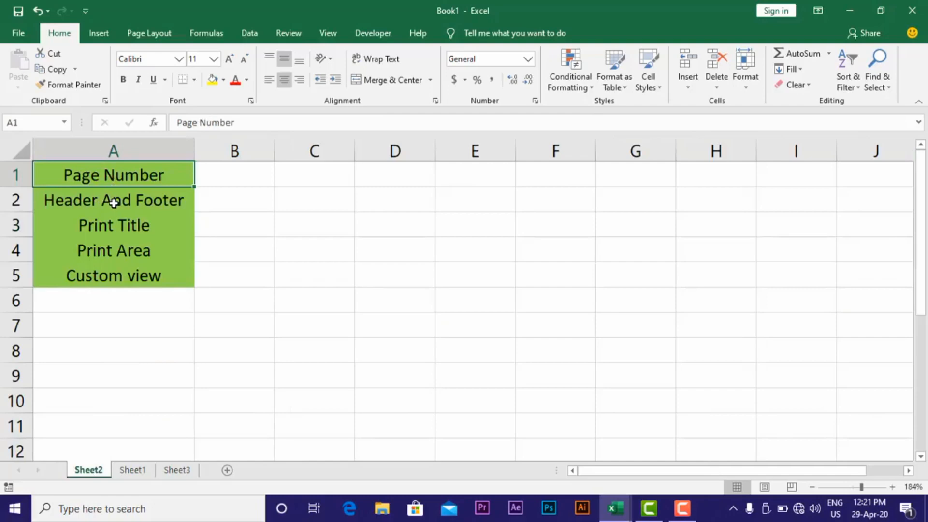
{"action": "left_click", "coordinate": [129, 470]}
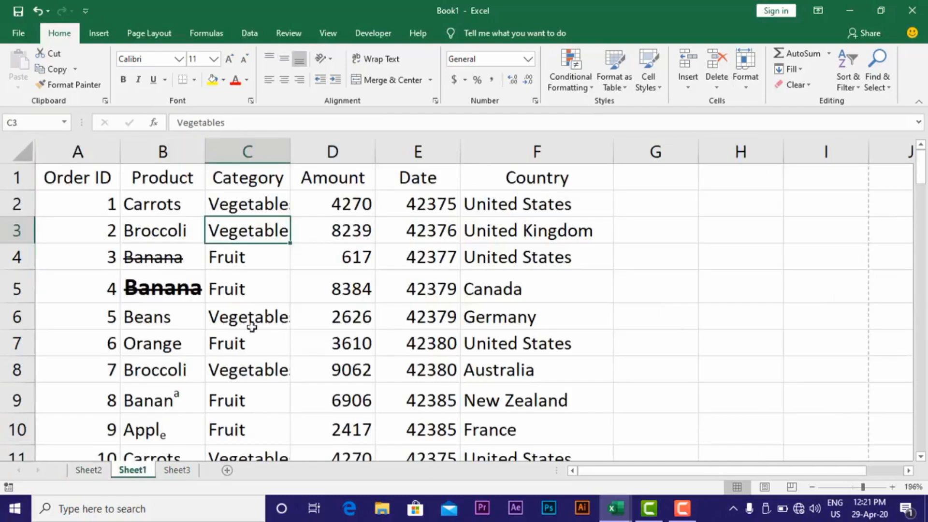
{"action": "left_click", "coordinate": [364, 263]}
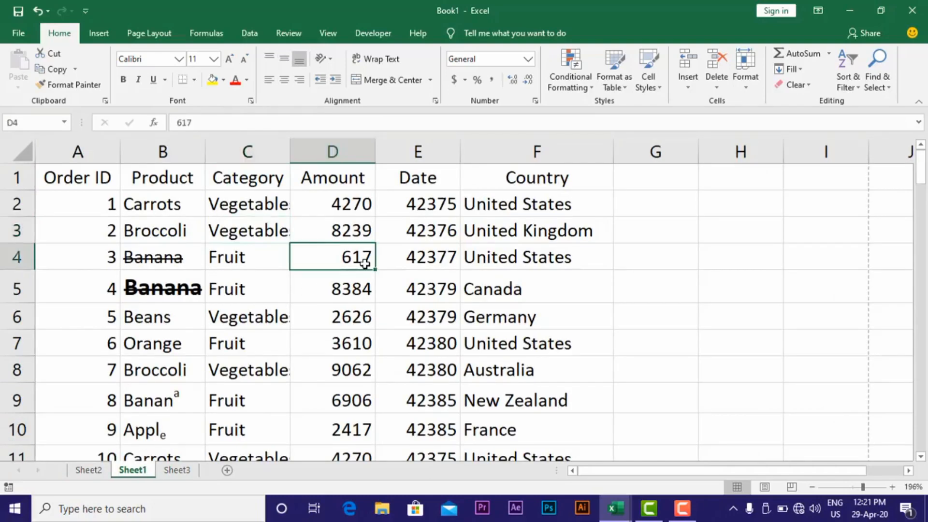
{"action": "left_click", "coordinate": [763, 487]}
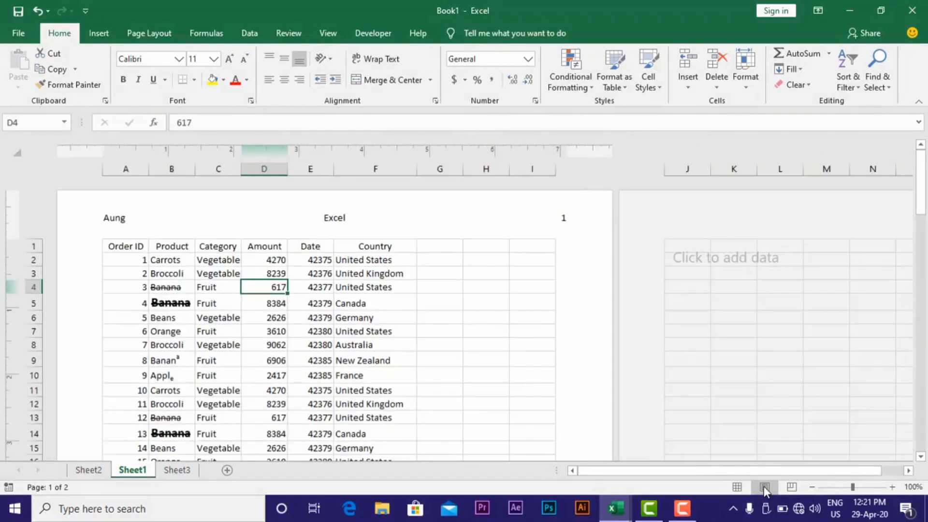
- Clear the right, centre and left header sections on Sheet1 and return the sheet to Normal view
{"action": "left_click", "coordinate": [554, 226]}
{"action": "key", "text": "Delete"}
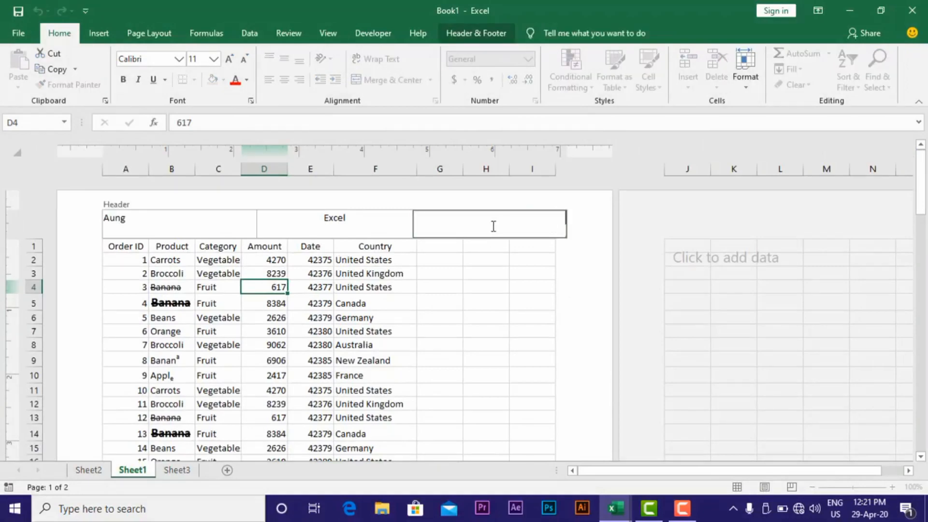
{"action": "left_click", "coordinate": [368, 228]}
{"action": "key", "text": "Delete"}
{"action": "left_click", "coordinate": [202, 226]}
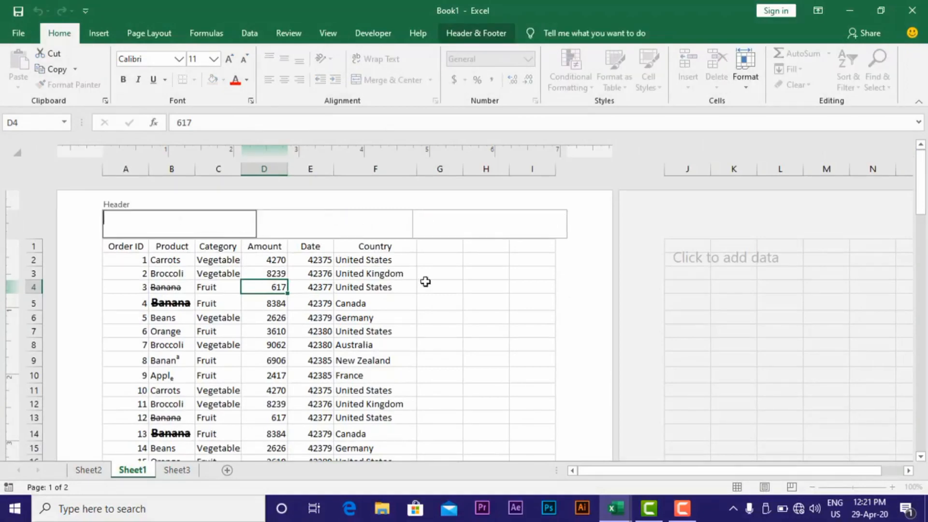
{"action": "left_click", "coordinate": [529, 327]}
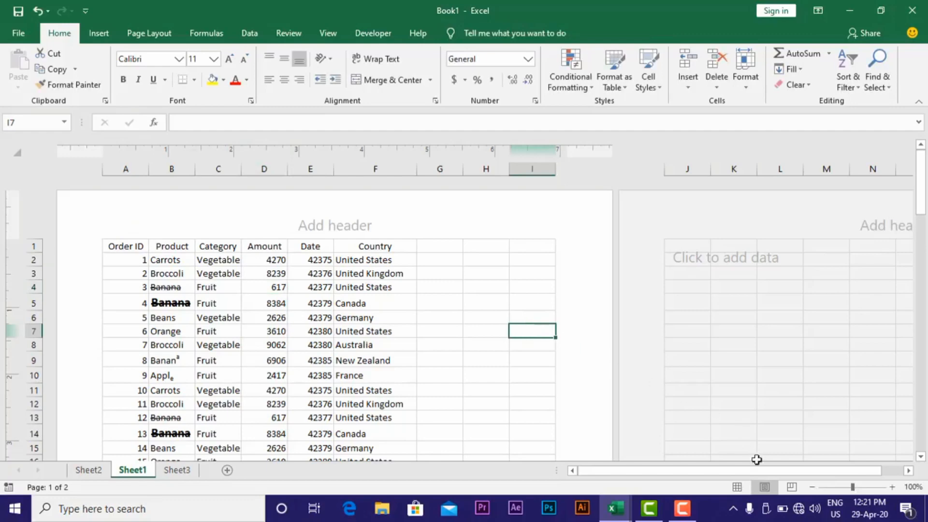
{"action": "left_click", "coordinate": [737, 487]}
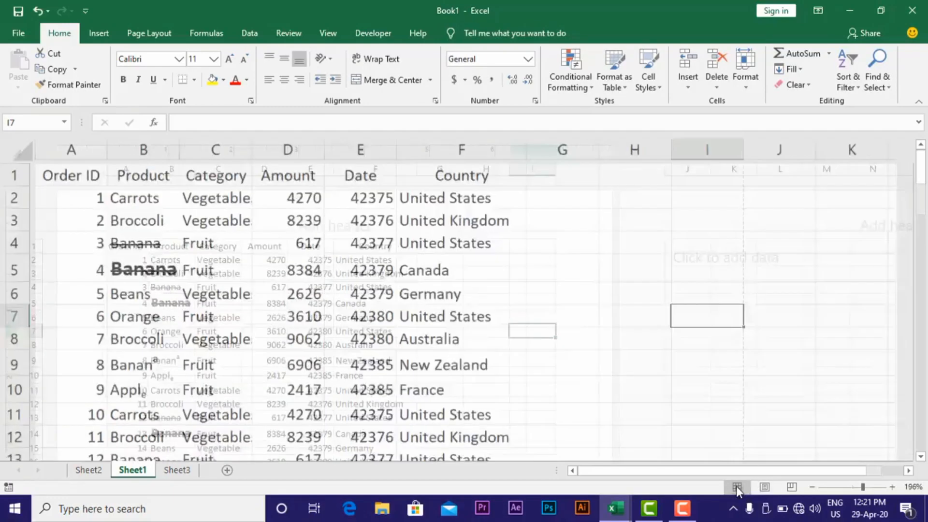
- Check both pages of Sheet1 in the print preview without the header and return to the sheet
{"action": "left_click", "coordinate": [590, 318]}
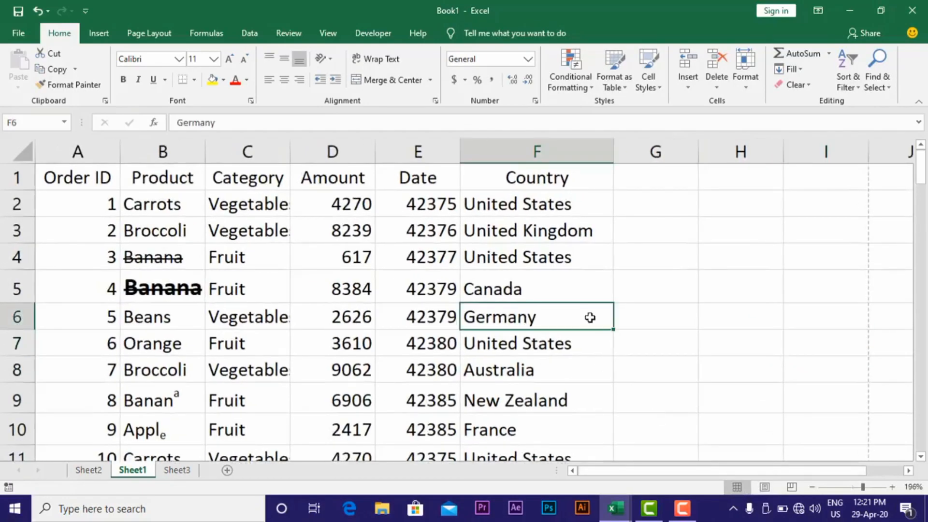
{"action": "key", "text": "ctrl+p"}
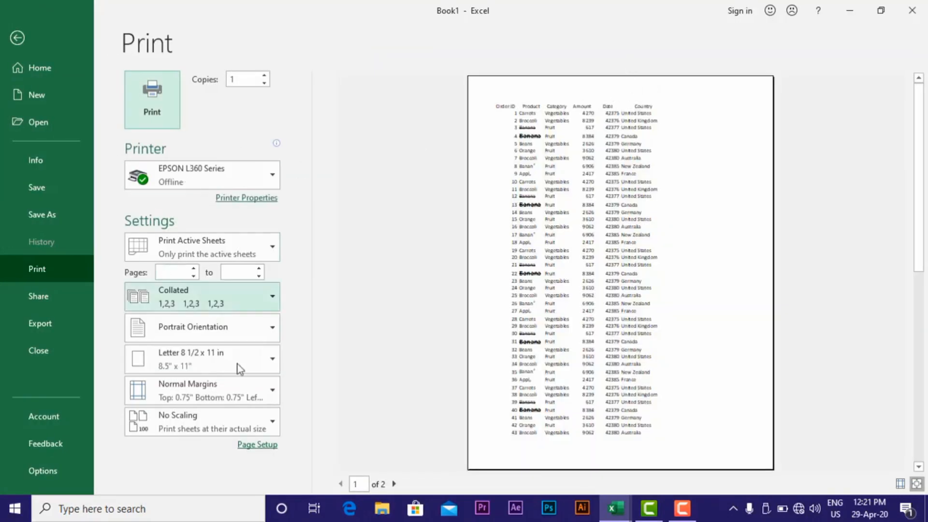
{"action": "left_click", "coordinate": [394, 484]}
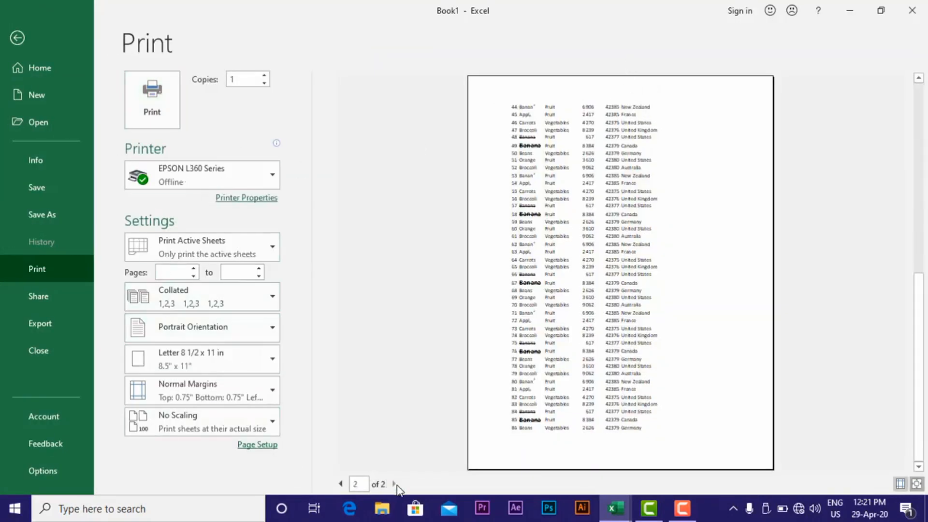
{"action": "left_click", "coordinate": [341, 483]}
{"action": "left_click", "coordinate": [17, 38]}
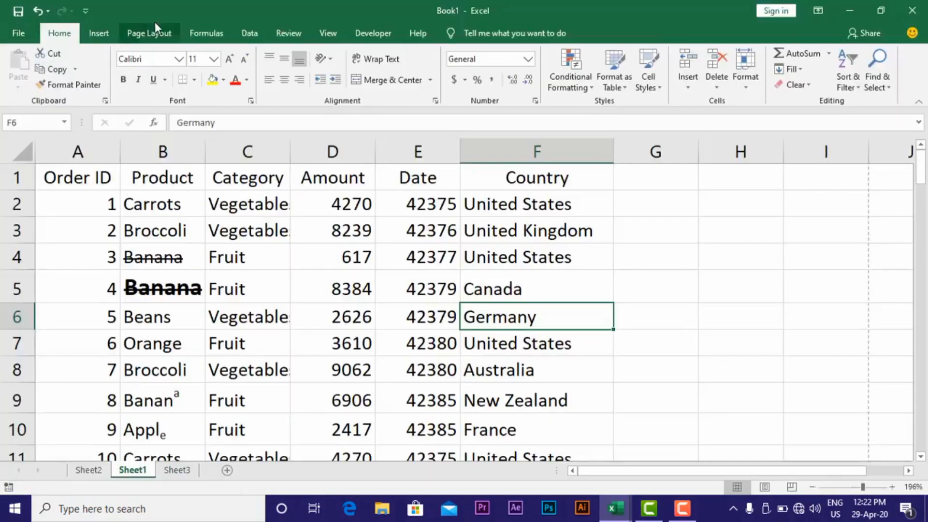
- Locate the Header & Footer command and consult the topic list on Sheet2 before returning to Sheet1
{"action": "left_click", "coordinate": [98, 33]}
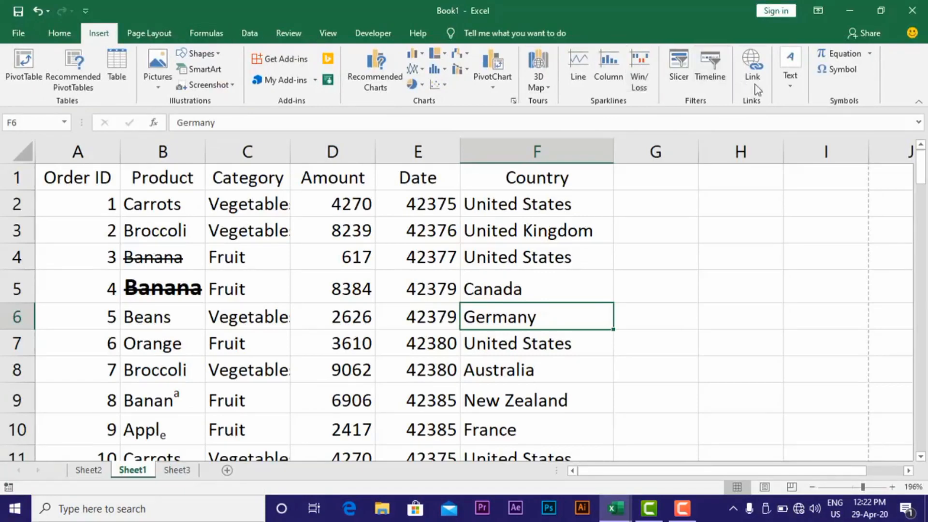
{"action": "left_click", "coordinate": [796, 85]}
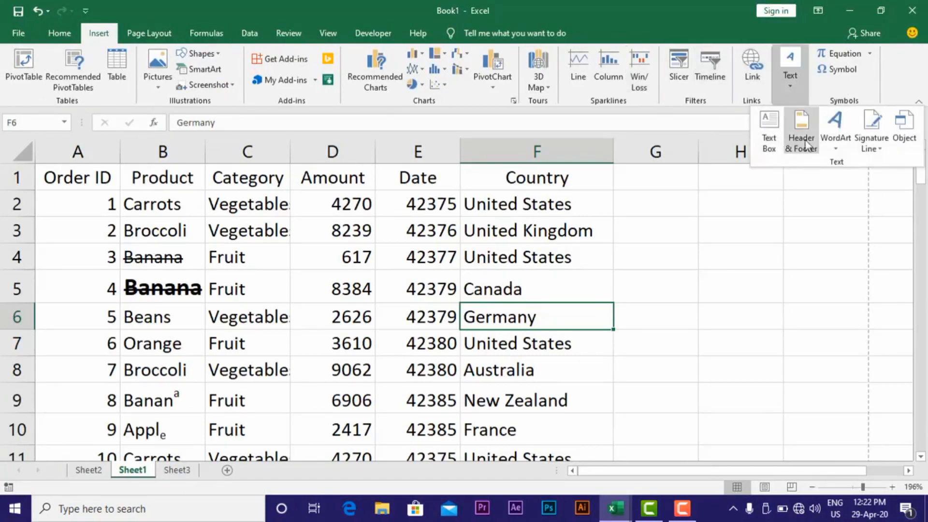
{"action": "left_click", "coordinate": [597, 217]}
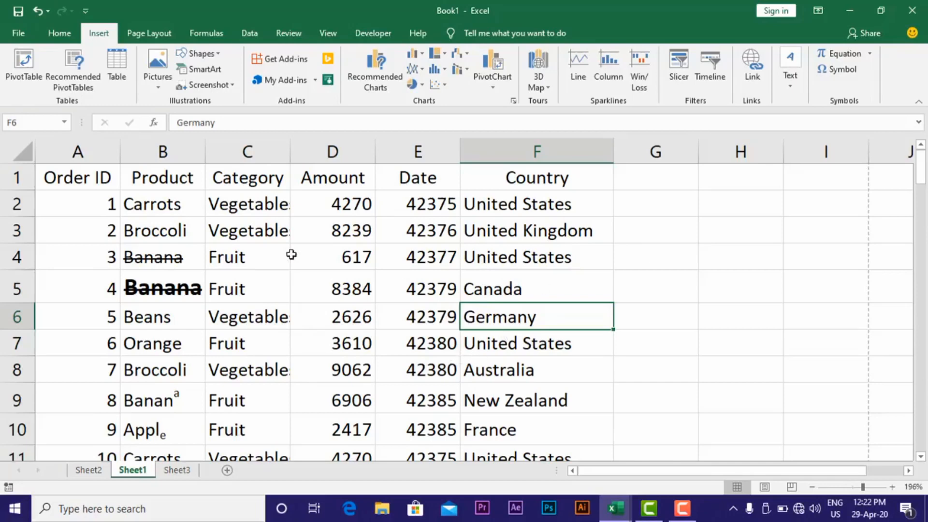
{"action": "left_click", "coordinate": [89, 472]}
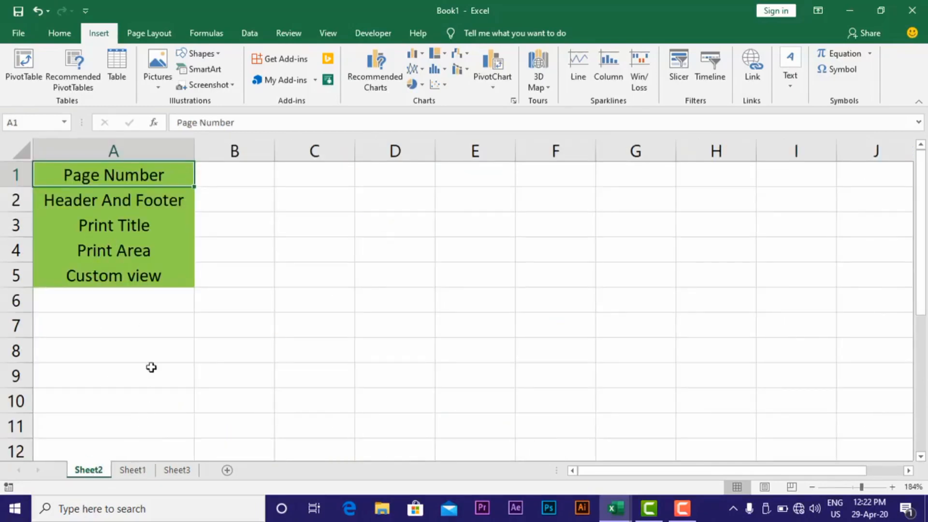
{"action": "left_click", "coordinate": [129, 474]}
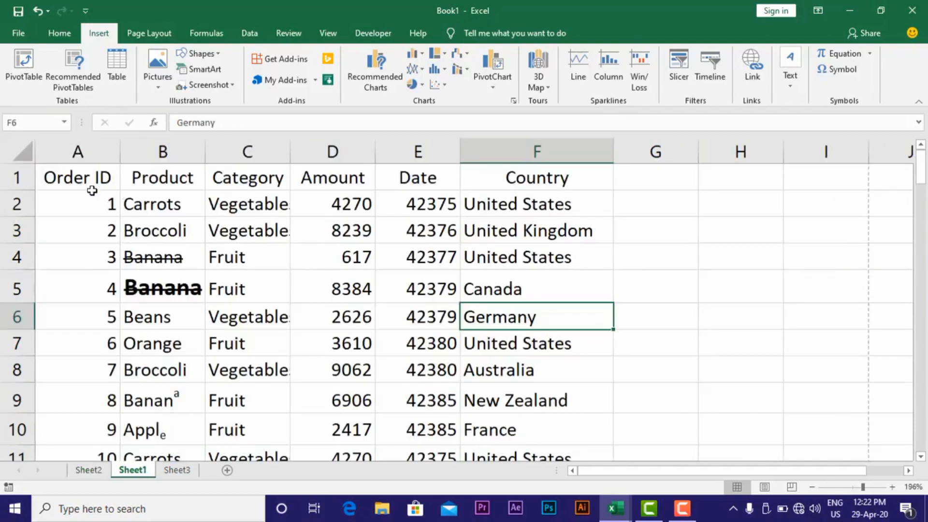
- Make the heading row A1:F1 on Sheet1 bold with a yellow fill
{"action": "left_click_drag", "start_coordinate": [116, 175], "coordinate": [534, 183]}
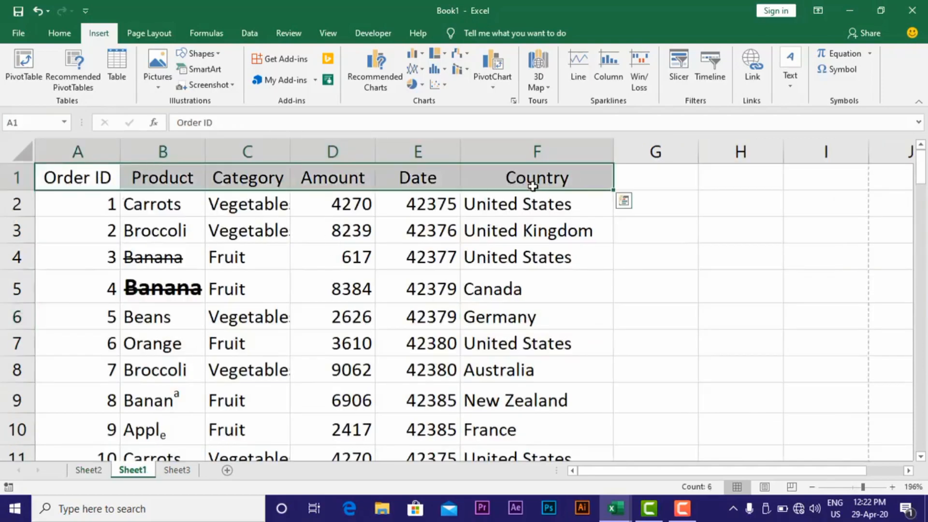
{"action": "left_click", "coordinate": [55, 34]}
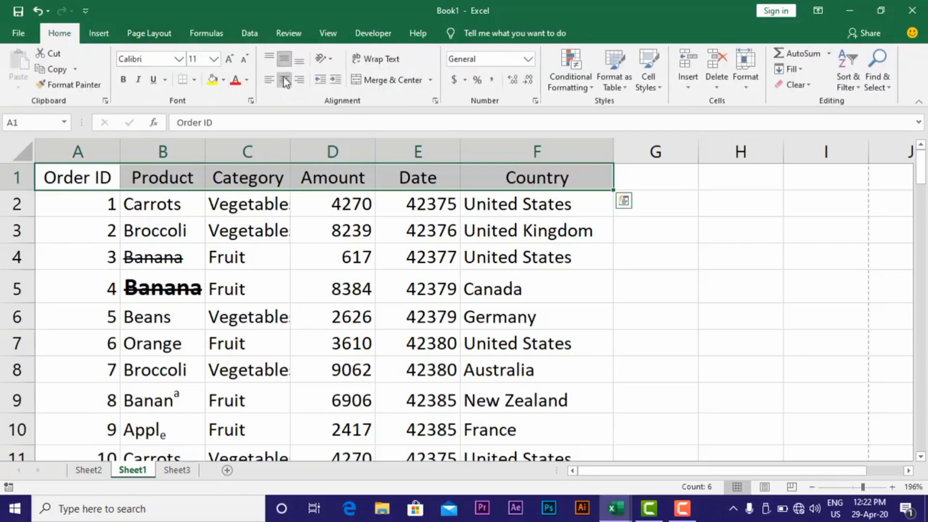
{"action": "left_click", "coordinate": [124, 81]}
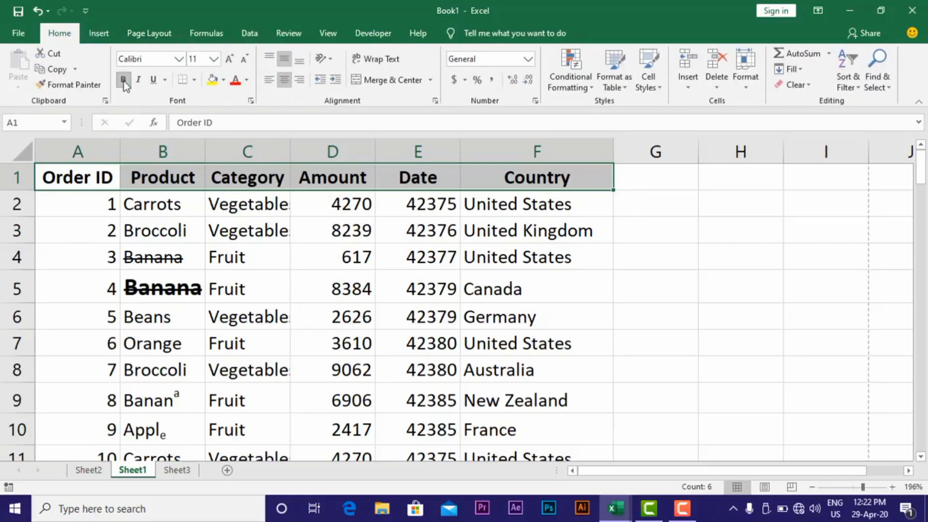
{"action": "left_click", "coordinate": [225, 80]}
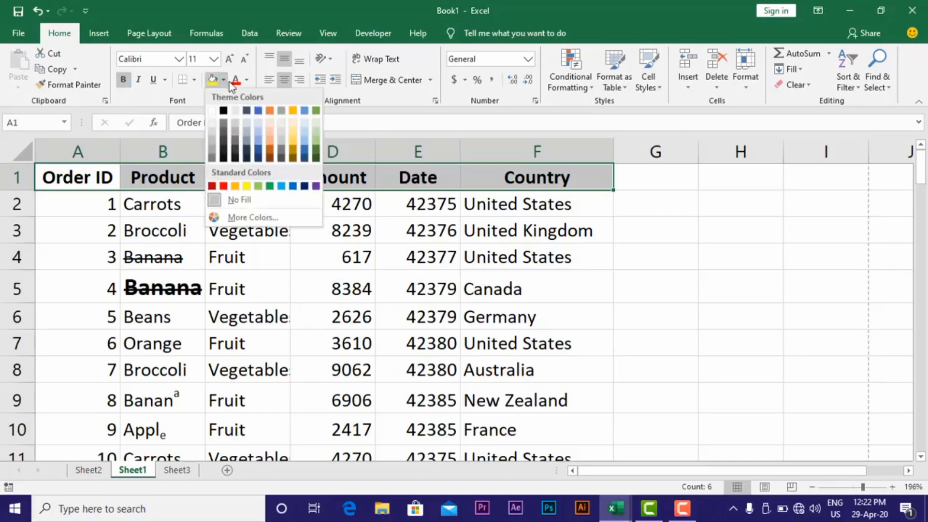
{"action": "left_click", "coordinate": [247, 187]}
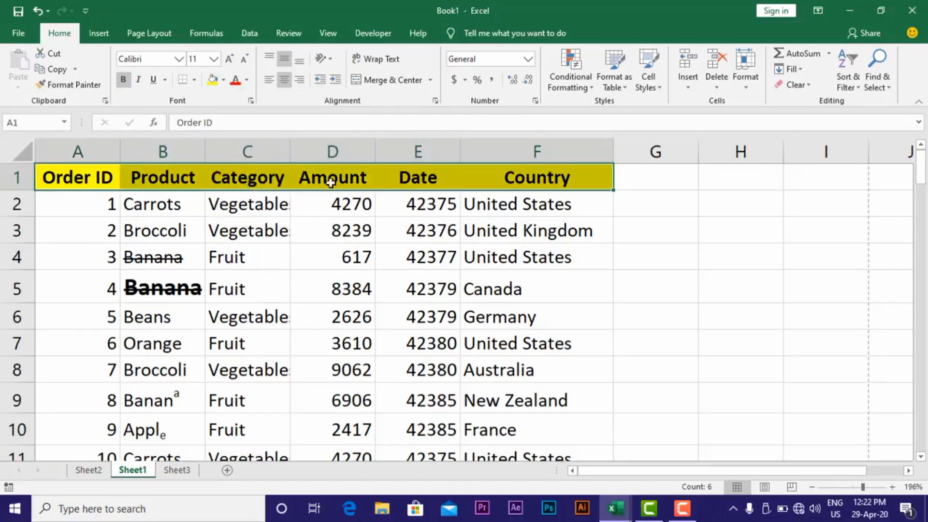
{"action": "left_click", "coordinate": [601, 225]}
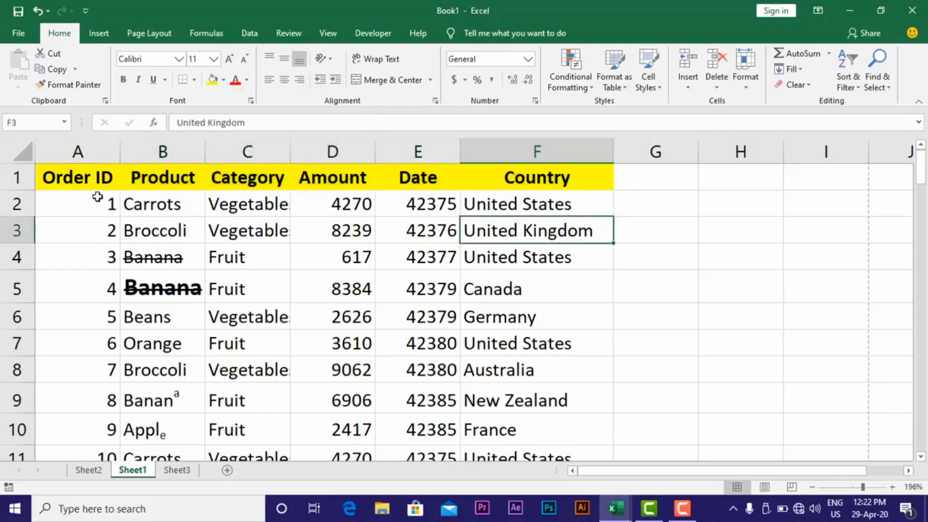
- Apply All Borders to the whole data table A1:F87 on Sheet1
{"action": "left_click", "coordinate": [87, 179]}
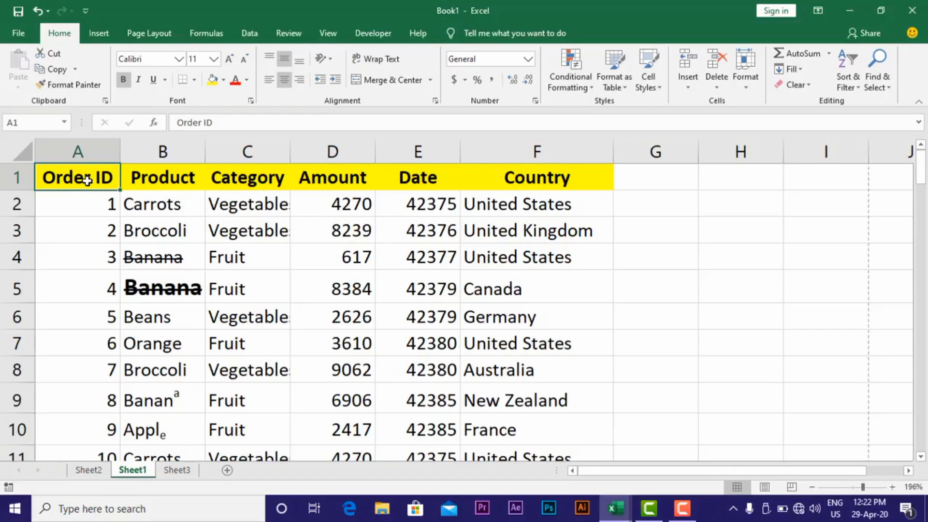
{"action": "key", "text": "shift+Right"}
{"action": "key", "text": "shift+Right"}
{"action": "key", "text": "shift+Right"}
{"action": "key", "text": "shift+Right"}
{"action": "key", "text": "shift+Right"}
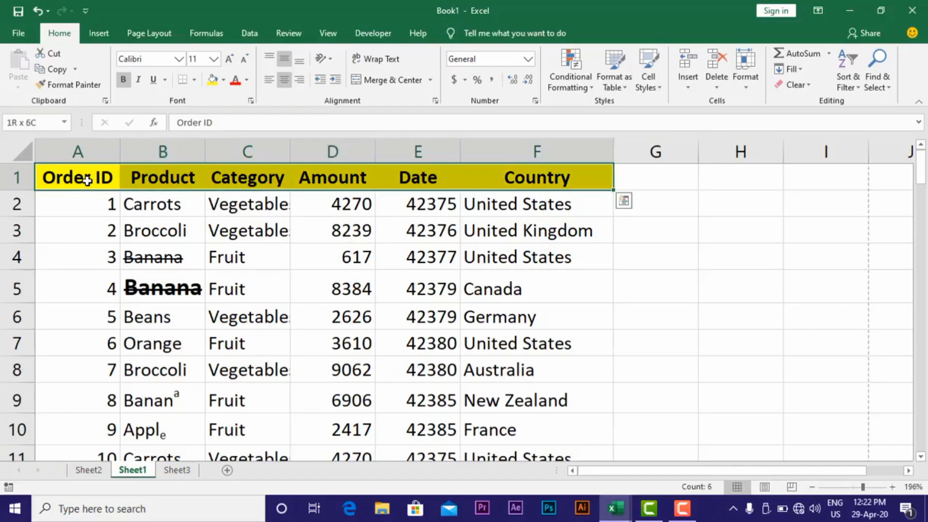
{"action": "key", "text": "shift+Down"}
{"action": "key", "text": "shift+Down"}
{"action": "key", "text": "shift+Down"}
{"action": "key", "text": "shift+Down"}
{"action": "key", "text": "shift+Down"}
{"action": "key", "text": "shift+Down"}
{"action": "key", "text": "shift+Down"}
{"action": "key", "text": "shift+Down"}
{"action": "key", "text": "shift+Down"}
{"action": "key", "text": "shift+Down"}
{"action": "key", "text": "shift+Down"}
{"action": "key", "text": "shift+Down"}
{"action": "key", "text": "shift+Down"}
{"action": "key", "text": "shift+Down"}
{"action": "key", "text": "shift+Down"}
{"action": "key", "text": "shift+Down"}
{"action": "key", "text": "shift+Down"}
{"action": "key", "text": "shift+Down"}
{"action": "key", "text": "shift+Down"}
{"action": "key", "text": "shift+Down"}
{"action": "key", "text": "shift+Down"}
{"action": "key", "text": "shift+Down"}
{"action": "key", "text": "shift+Down"}
{"action": "key", "text": "shift+Down"}
{"action": "key", "text": "shift+Down"}
{"action": "key", "text": "shift+Down"}
{"action": "key", "text": "shift+Down"}
{"action": "key", "text": "shift+Down"}
{"action": "key", "text": "shift+Down"}
{"action": "key", "text": "shift+Down"}
{"action": "key", "text": "shift+Down"}
{"action": "key", "text": "shift+Down"}
{"action": "key", "text": "shift+Down"}
{"action": "key", "text": "shift+Down"}
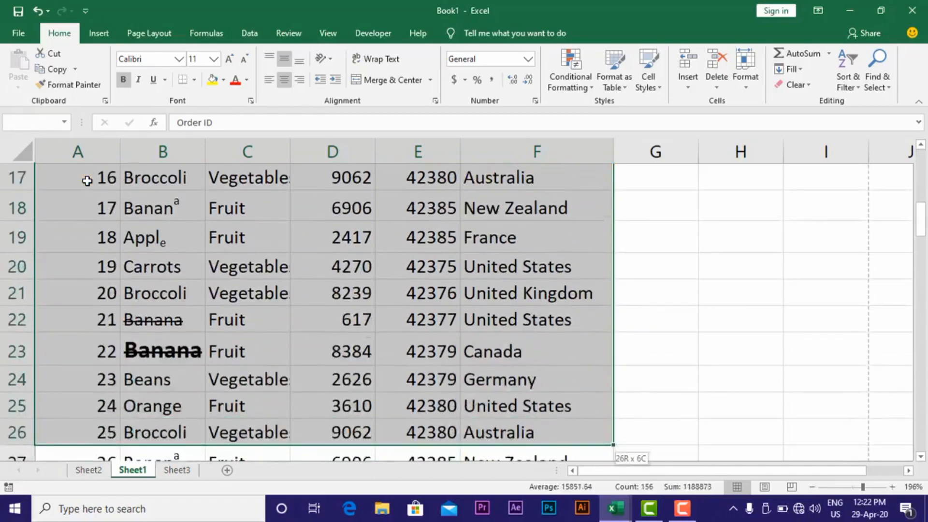
{"action": "key", "text": "shift+Down"}
{"action": "key", "text": "shift+Down"}
{"action": "key", "text": "shift+Down"}
{"action": "key", "text": "shift+Down"}
{"action": "key", "text": "shift+Down"}
{"action": "key", "text": "shift+Down"}
{"action": "key", "text": "shift+Down"}
{"action": "key", "text": "shift+Down"}
{"action": "key", "text": "shift+Down"}
{"action": "key", "text": "shift+Down"}
{"action": "key", "text": "shift+Down"}
{"action": "key", "text": "shift+Down"}
{"action": "key", "text": "shift+Down"}
{"action": "key", "text": "shift+Down"}
{"action": "key", "text": "shift+Down"}
{"action": "key", "text": "shift+Down"}
{"action": "key", "text": "shift+Down"}
{"action": "key", "text": "shift+Down"}
{"action": "key", "text": "shift+Down"}
{"action": "key", "text": "shift+Down"}
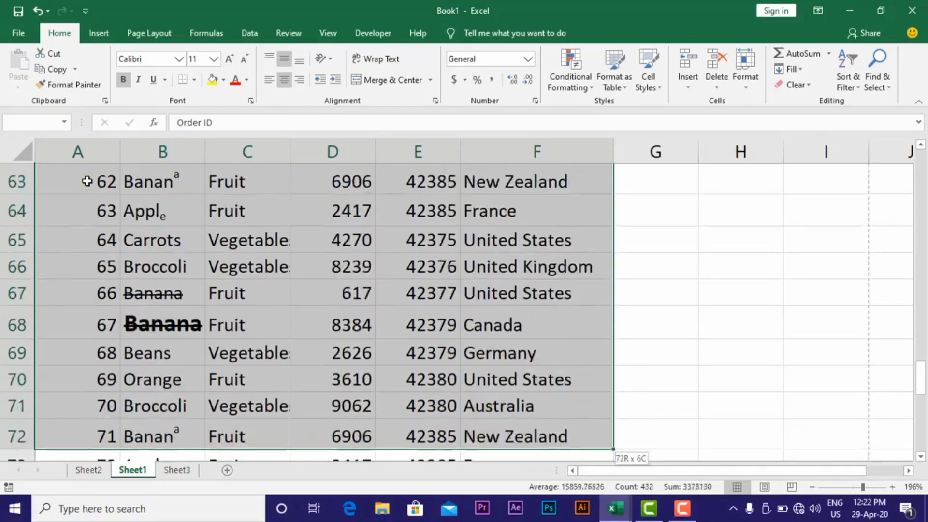
{"action": "key", "text": "shift+Up"}
{"action": "key", "text": "shift+Up"}
{"action": "key", "text": "shift+Up"}
{"action": "key", "text": "shift+Up"}
{"action": "key", "text": "shift+Up"}
{"action": "key", "text": "shift+Up"}
{"action": "key", "text": "shift+Up"}
{"action": "key", "text": "shift+Up"}
{"action": "key", "text": "shift+Up"}
{"action": "key", "text": "shift+Up"}
{"action": "key", "text": "shift+Up"}
{"action": "key", "text": "shift+Up"}
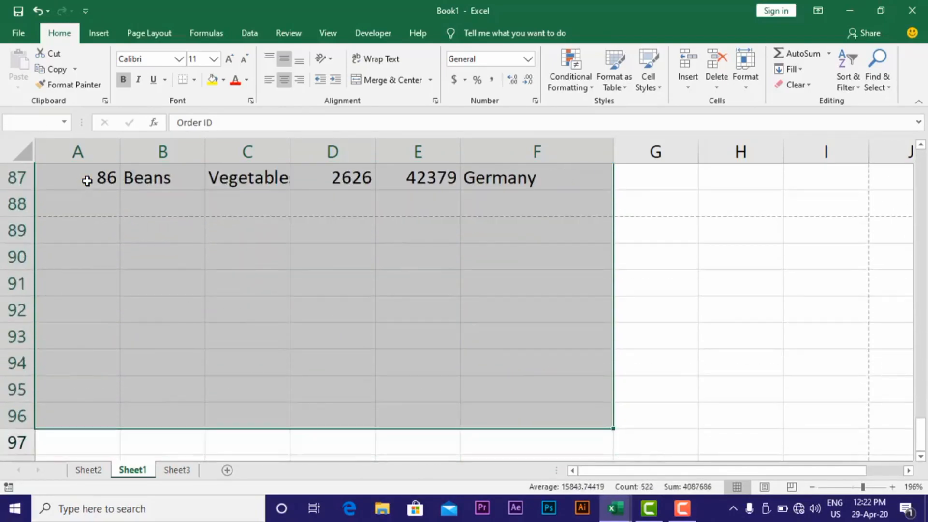
{"action": "key", "text": "shift+Down"}
{"action": "key", "text": "shift+Down"}
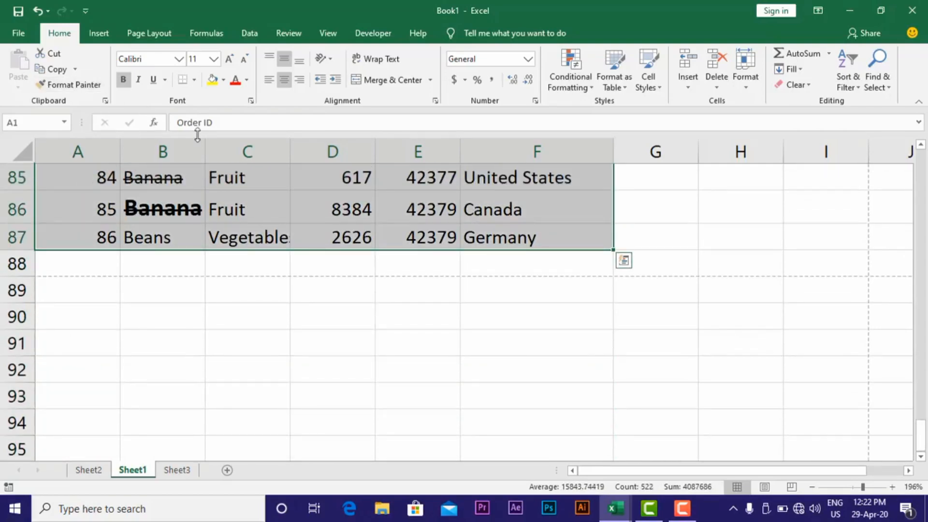
{"action": "left_click", "coordinate": [195, 81]}
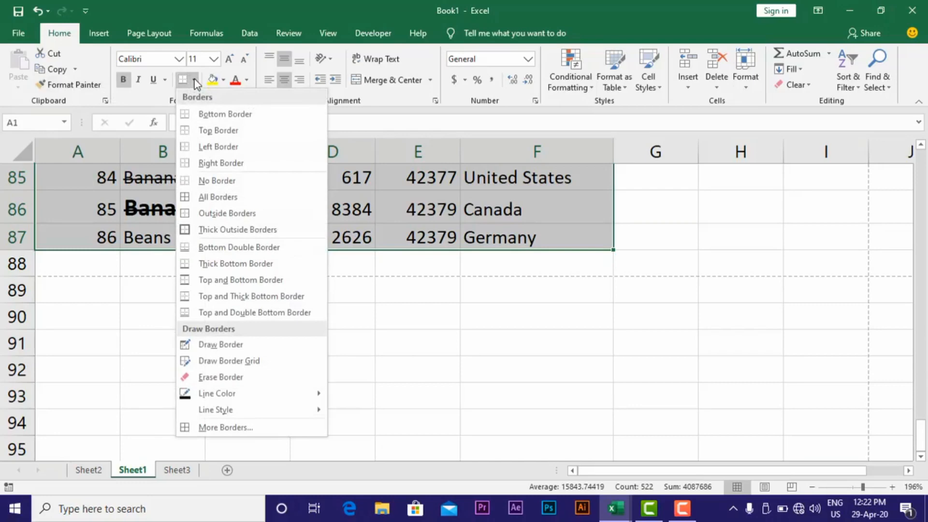
{"action": "left_click", "coordinate": [217, 197]}
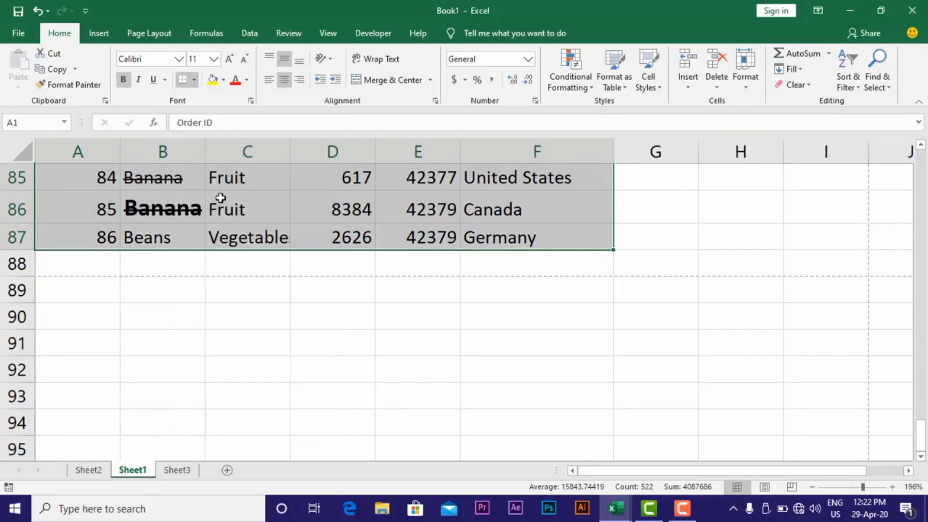
{"action": "scroll", "coordinate": [626, 308], "scroll_direction": "up", "scroll_amount": 20}
{"action": "left_click", "coordinate": [662, 297]}
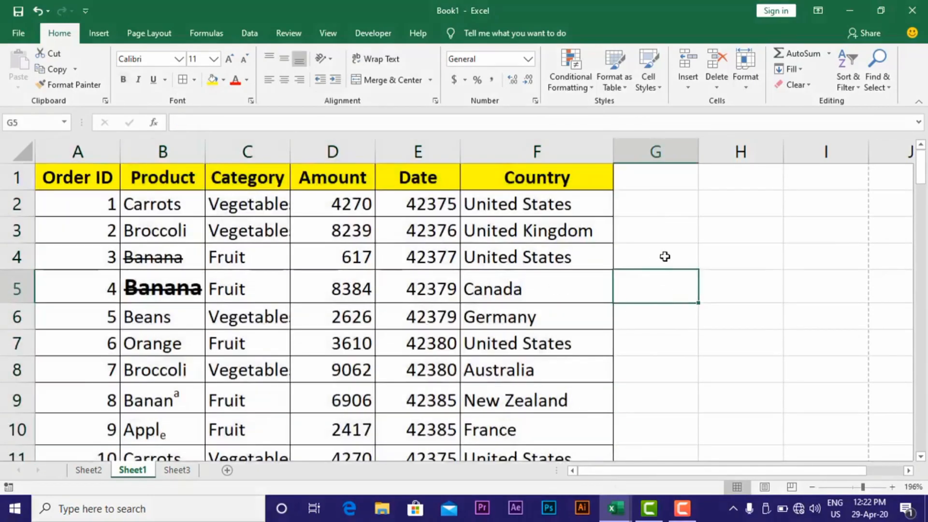
{"action": "left_click", "coordinate": [670, 237]}
{"action": "left_click", "coordinate": [372, 266]}
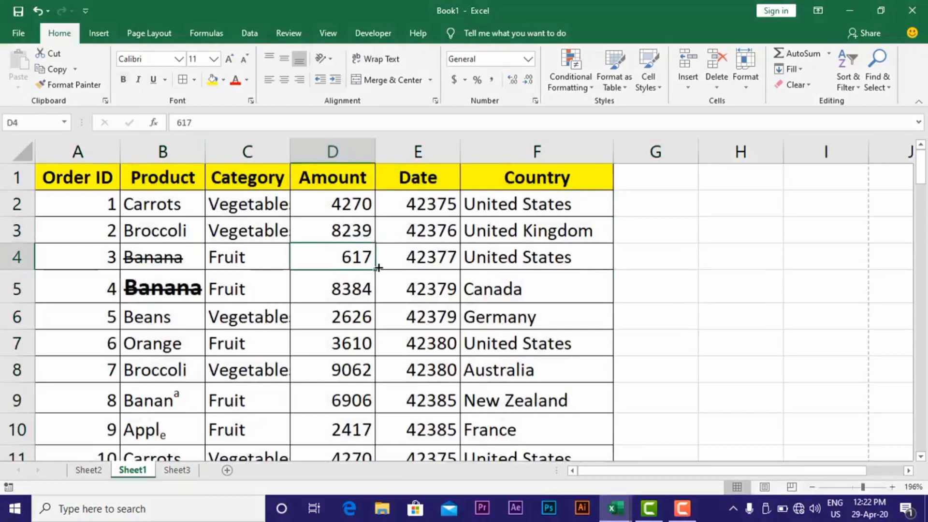
- Set the print paper size to A4 210 x 297 mm and review both pages in the print preview
{"action": "key", "text": "ctrl+p"}
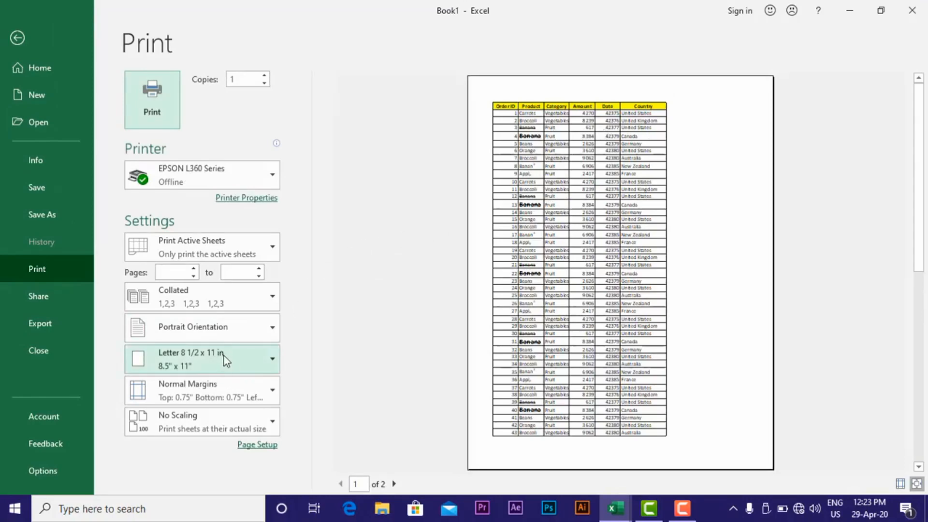
{"action": "left_click", "coordinate": [247, 355]}
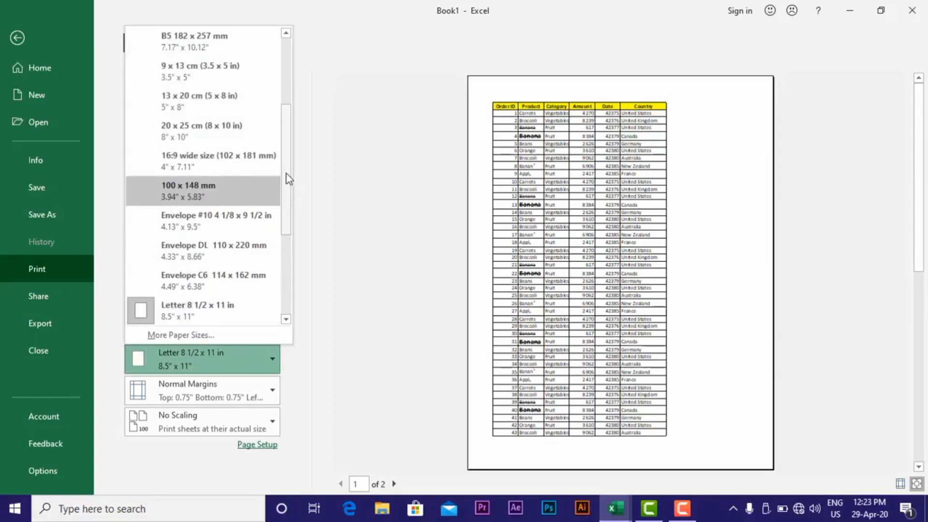
{"action": "left_click_drag", "start_coordinate": [285, 177], "coordinate": [292, 106]}
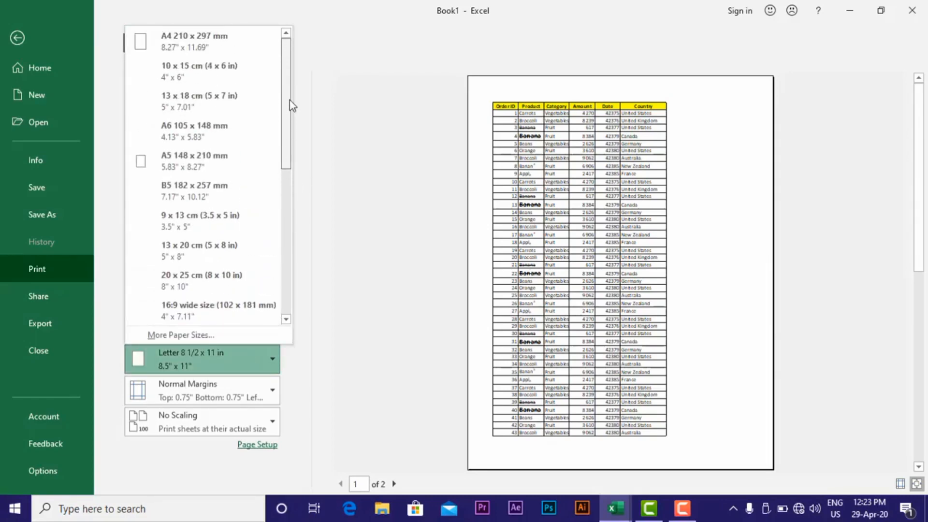
{"action": "left_click", "coordinate": [232, 46]}
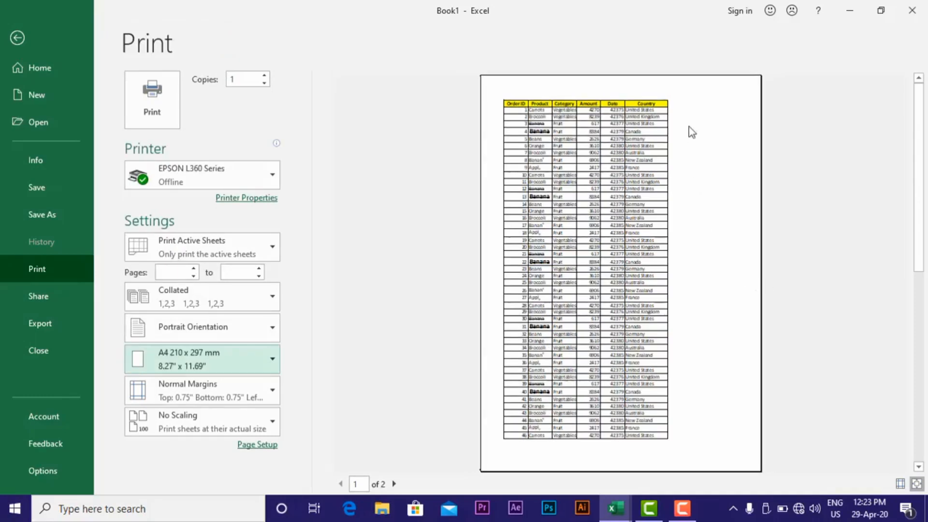
{"action": "left_click", "coordinate": [395, 484]}
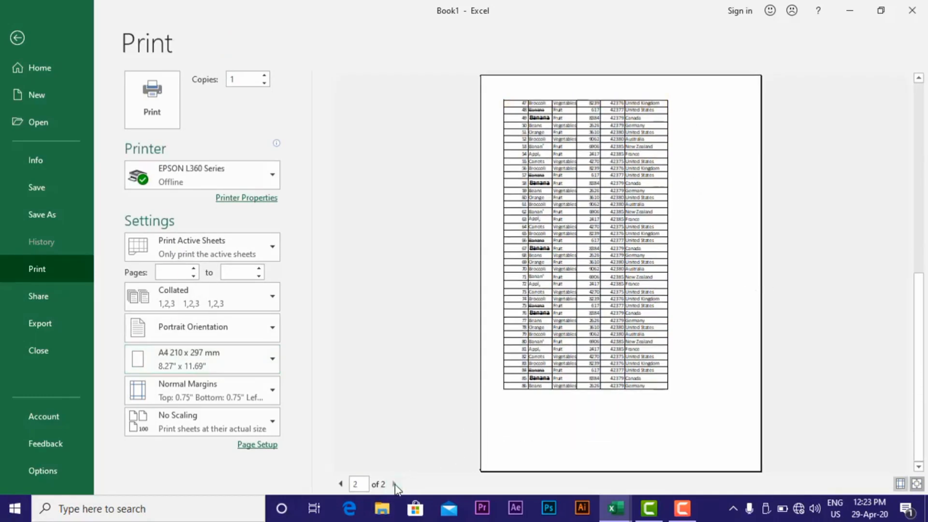
{"action": "left_click", "coordinate": [341, 484]}
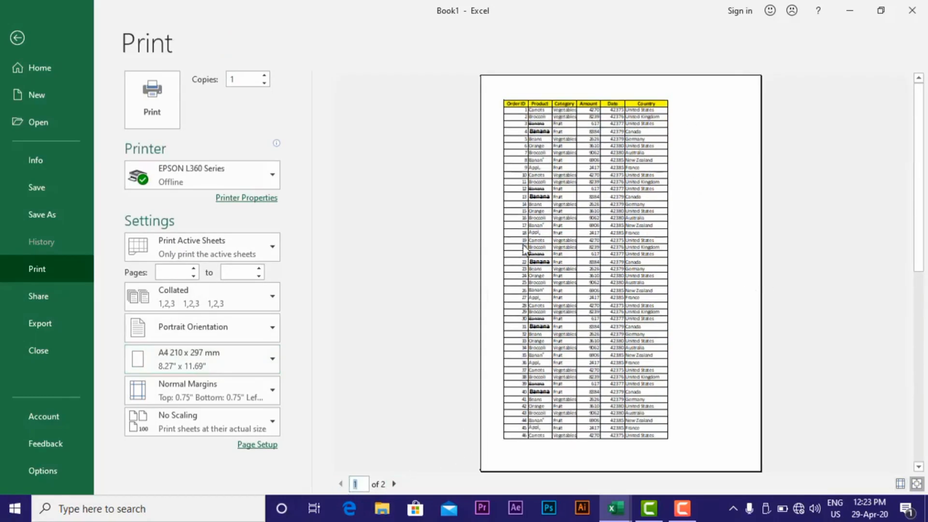
- Center Sheet1's printout horizontally on the page, then check both pages in the print preview and return to the worksheet
{"action": "left_click", "coordinate": [266, 447]}
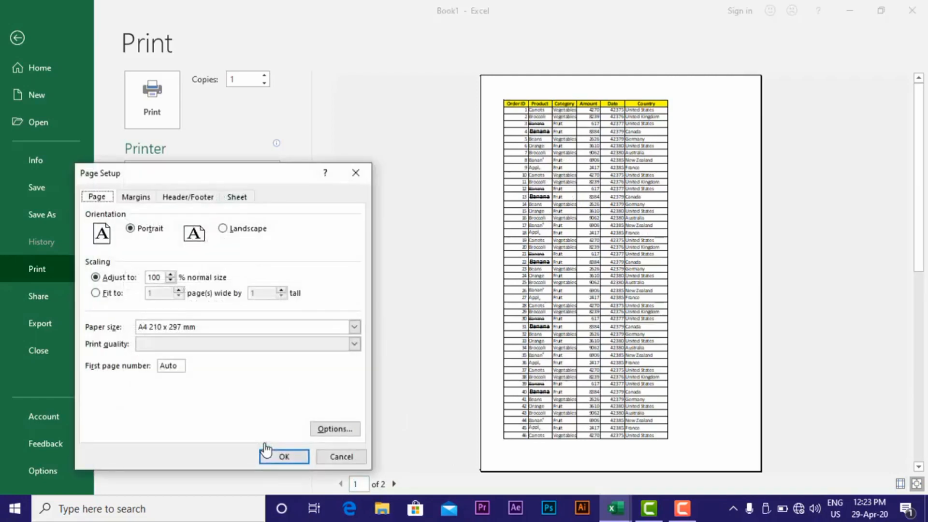
{"action": "left_click", "coordinate": [146, 198]}
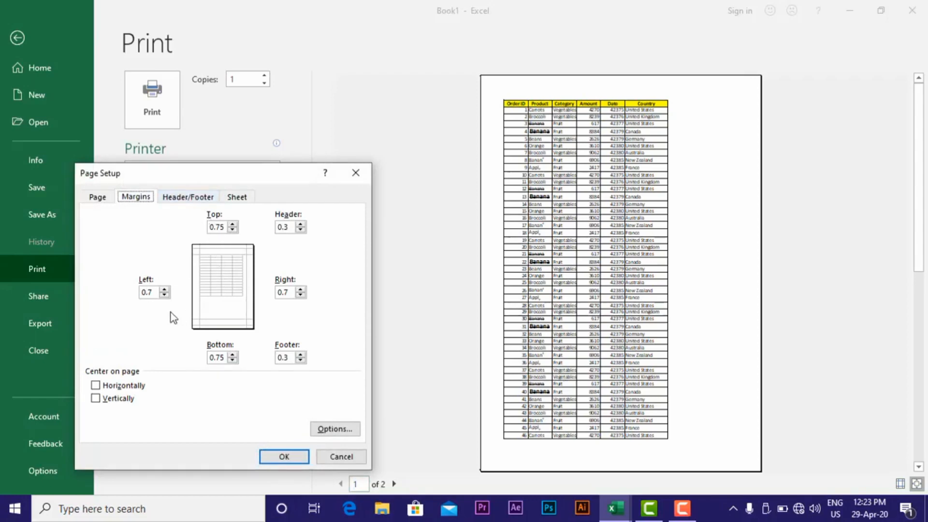
{"action": "left_click", "coordinate": [105, 388]}
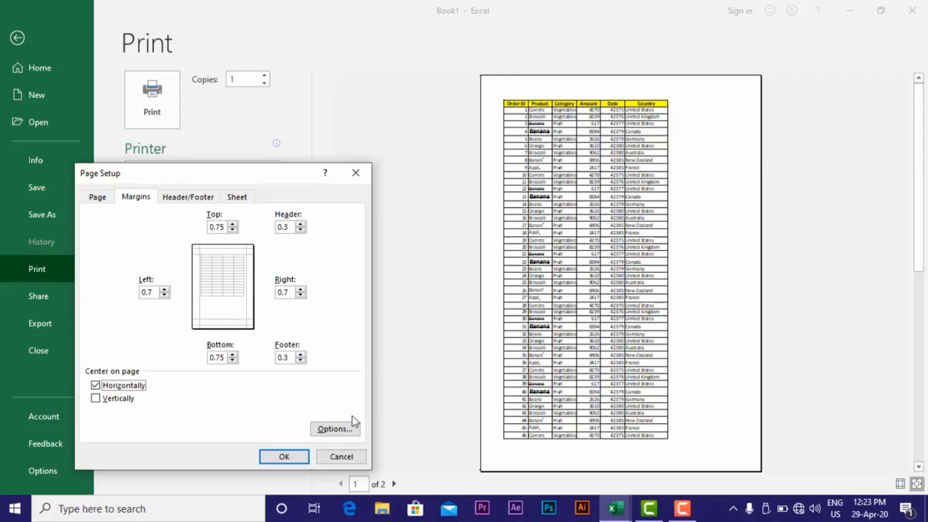
{"action": "left_click", "coordinate": [284, 456]}
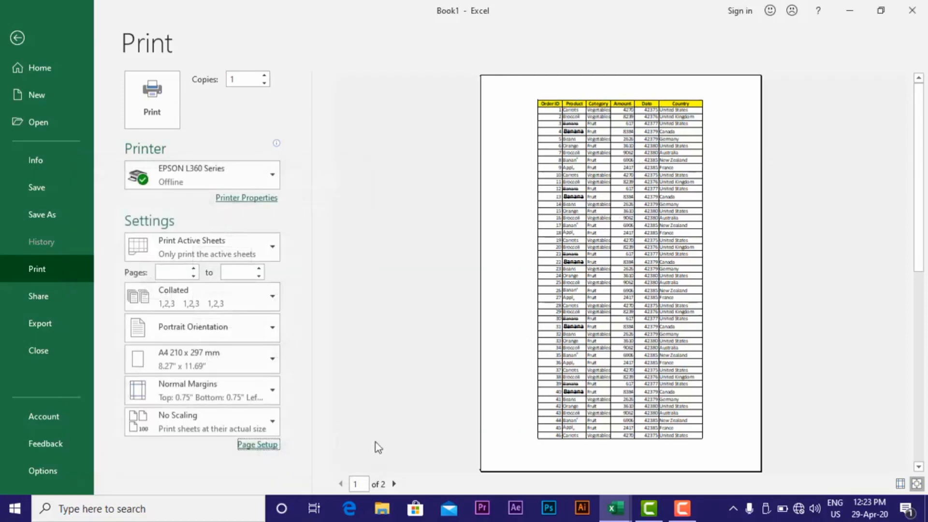
{"action": "left_click", "coordinate": [393, 483]}
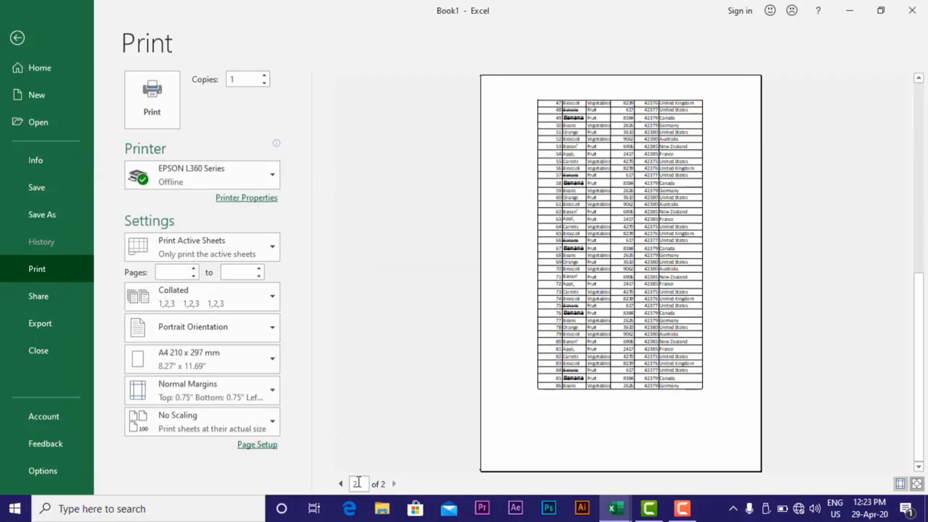
{"action": "left_click", "coordinate": [340, 483]}
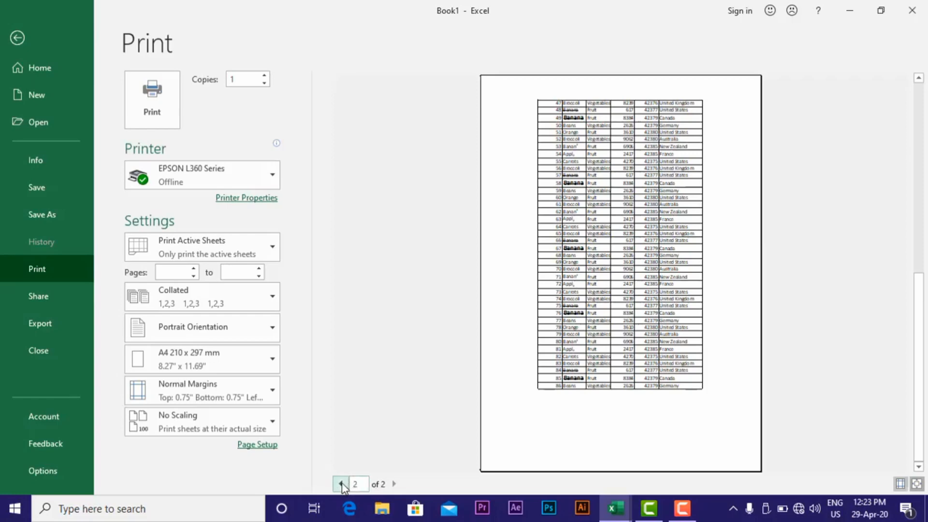
{"action": "left_click", "coordinate": [16, 38]}
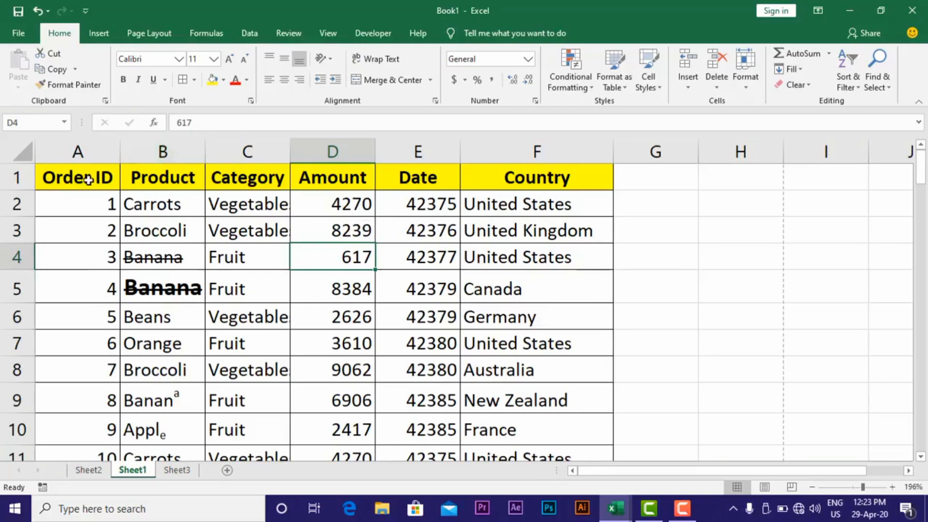
- Point out the heading row A1:F1 and check in the print preview whether both pages carry it
{"action": "left_click", "coordinate": [85, 181]}
{"action": "left_click_drag", "start_coordinate": [217, 190], "coordinate": [507, 181]}
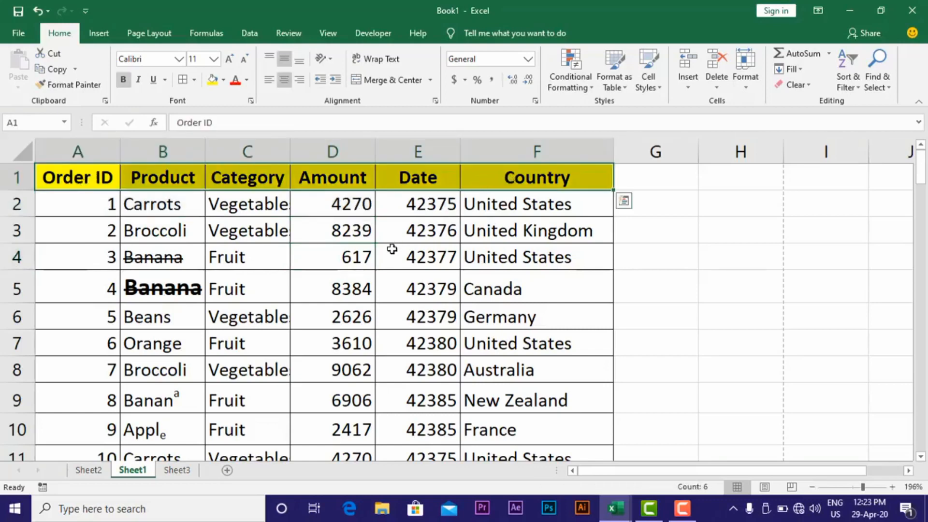
{"action": "left_click", "coordinate": [389, 248]}
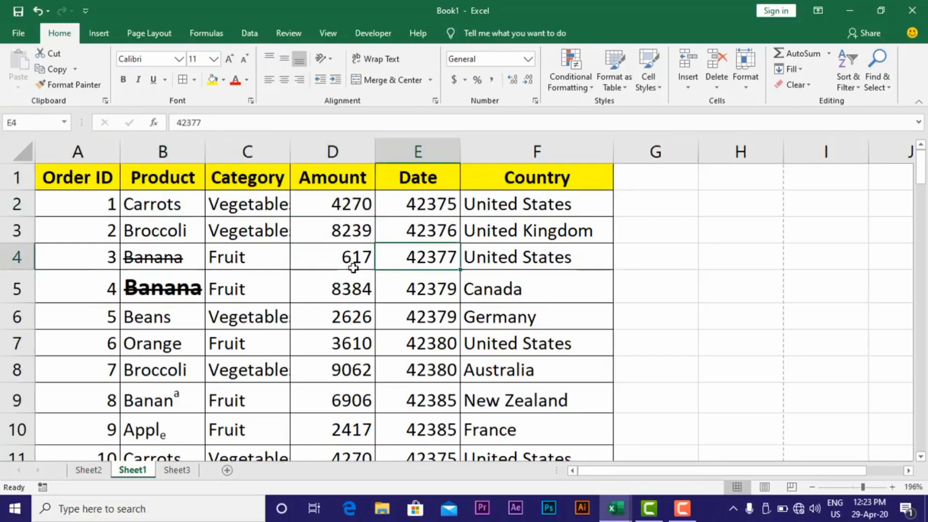
{"action": "key", "text": "ctrl+p"}
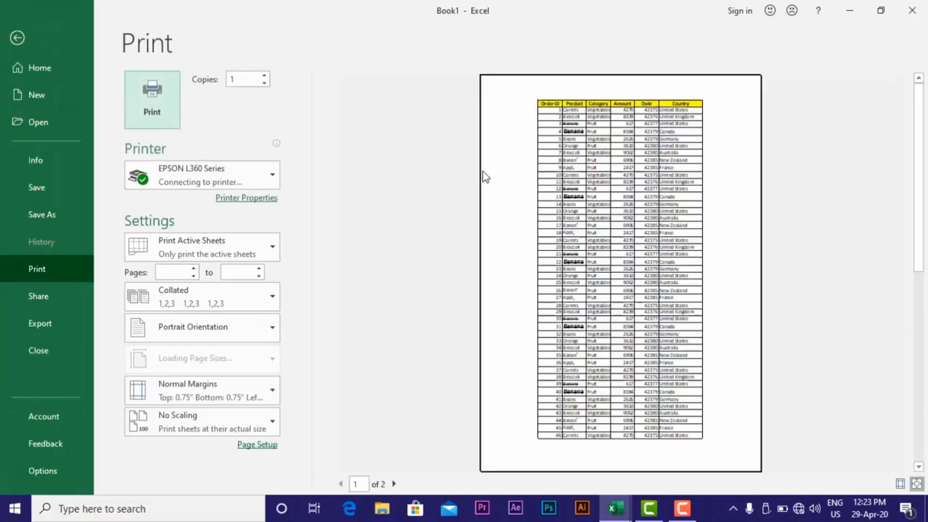
{"action": "left_click", "coordinate": [394, 483]}
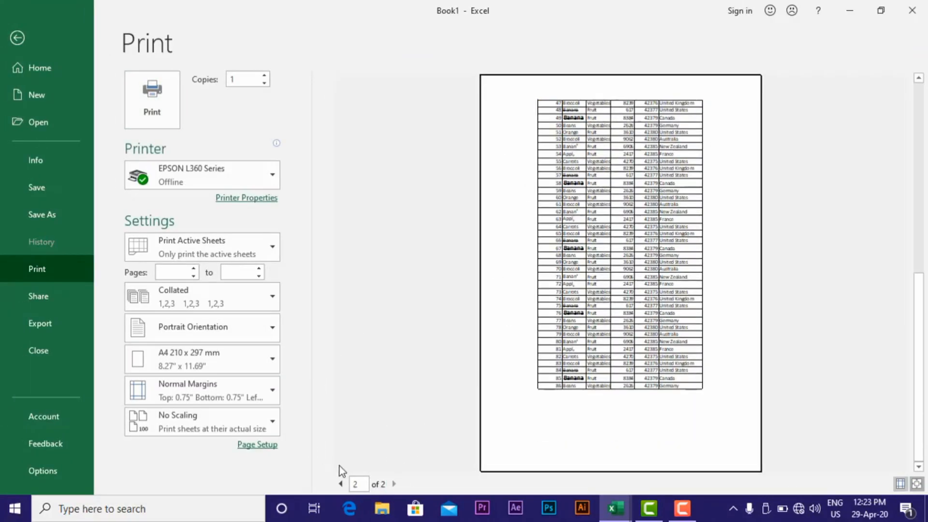
{"action": "left_click", "coordinate": [340, 483]}
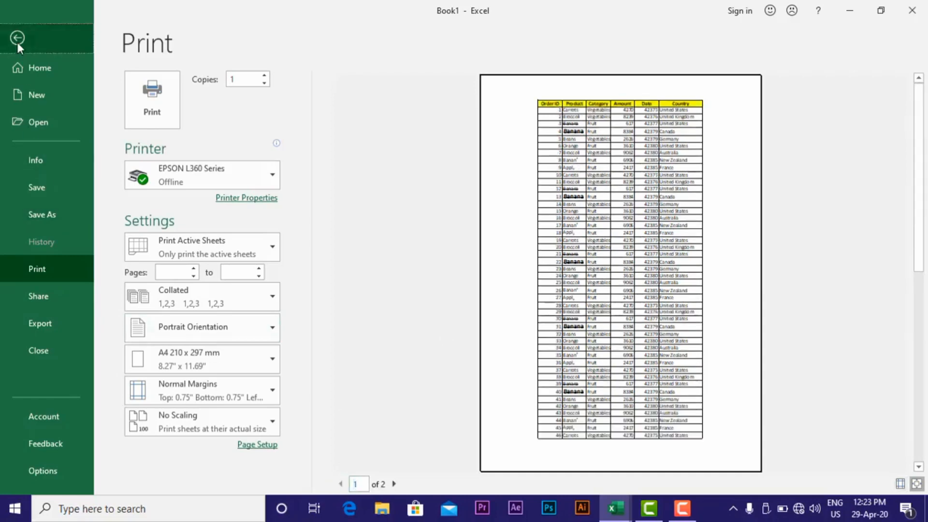
{"action": "left_click", "coordinate": [17, 39]}
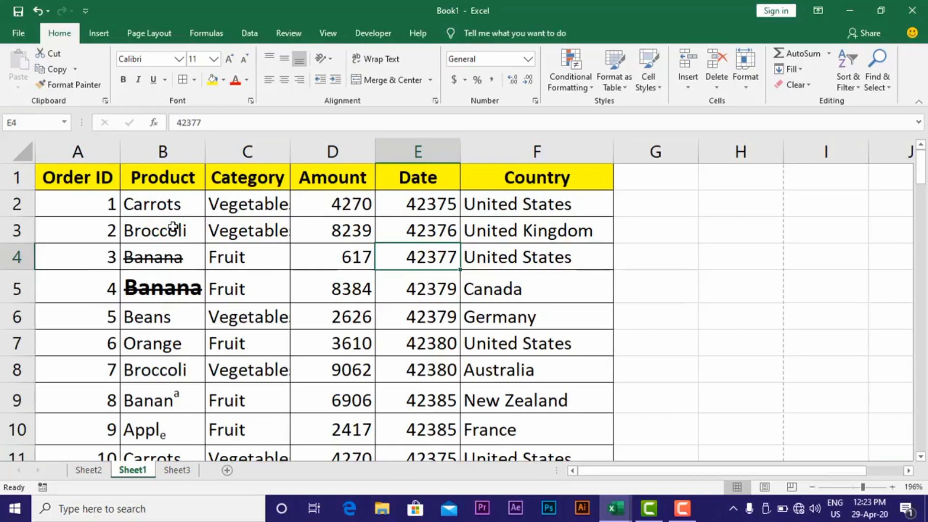
- In the Page Setup sheet options, set row 1 ($1:$1) as the rows to repeat at top of Sheet1's printed pages
{"action": "left_click", "coordinate": [144, 34]}
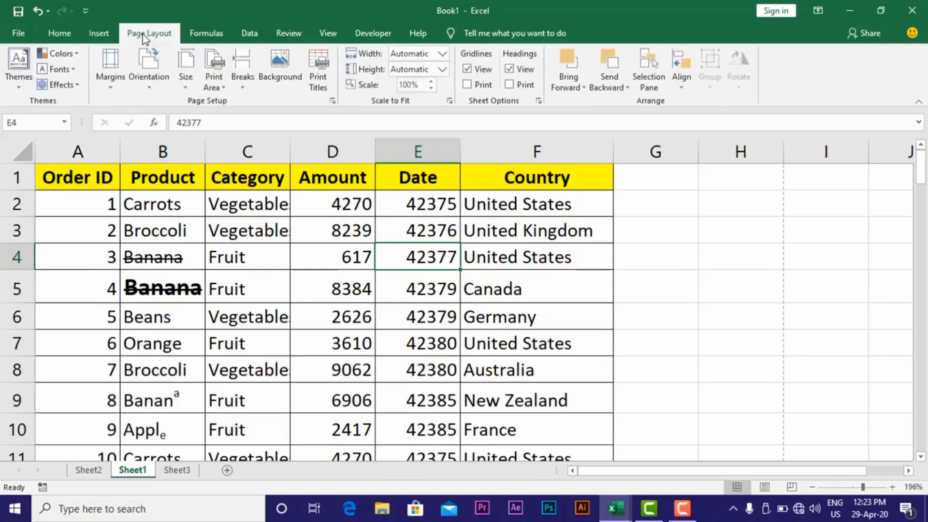
{"action": "left_click", "coordinate": [333, 101]}
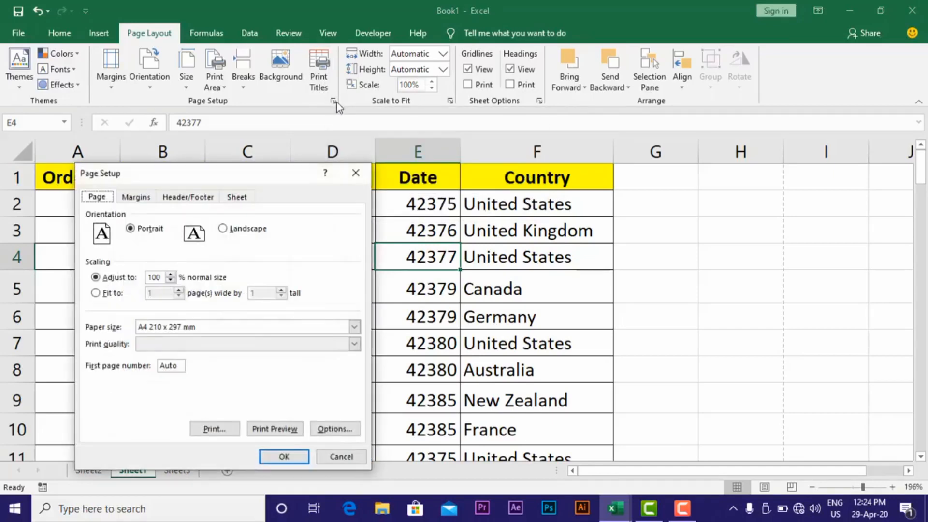
{"action": "left_click_drag", "start_coordinate": [251, 174], "coordinate": [628, 164]}
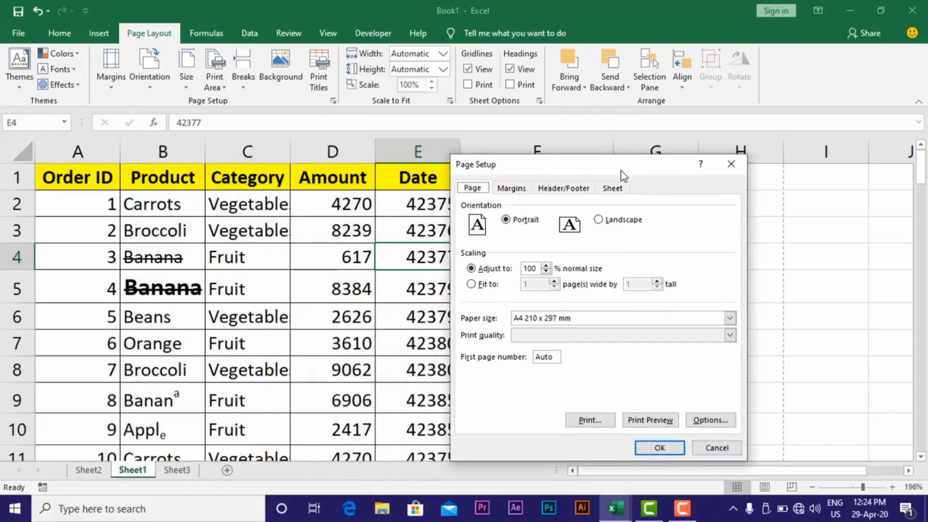
{"action": "left_click", "coordinate": [511, 190]}
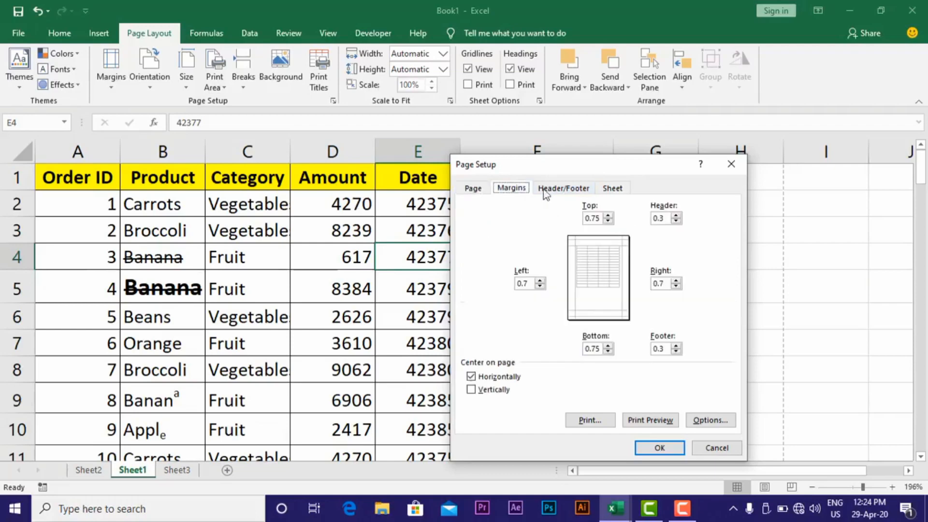
{"action": "left_click", "coordinate": [564, 188]}
{"action": "left_click", "coordinate": [614, 190]}
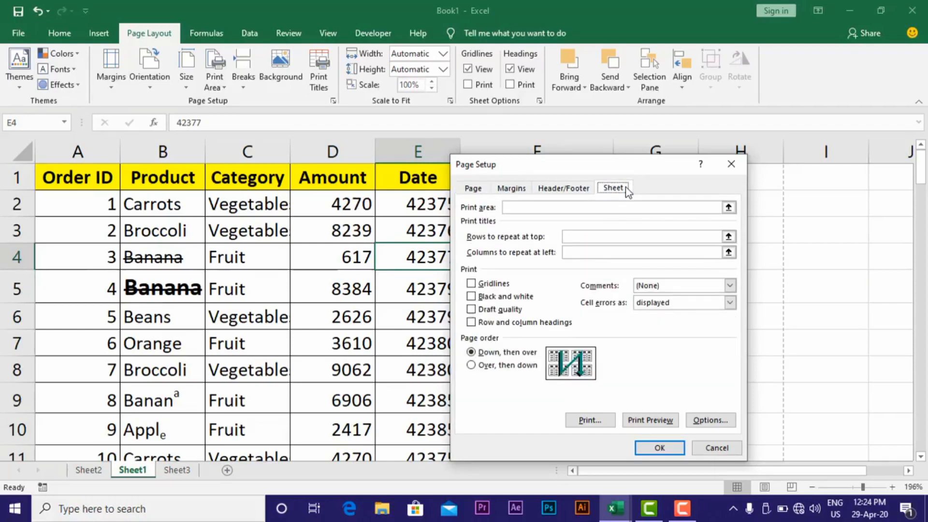
{"action": "left_click_drag", "start_coordinate": [562, 163], "coordinate": [493, 136]}
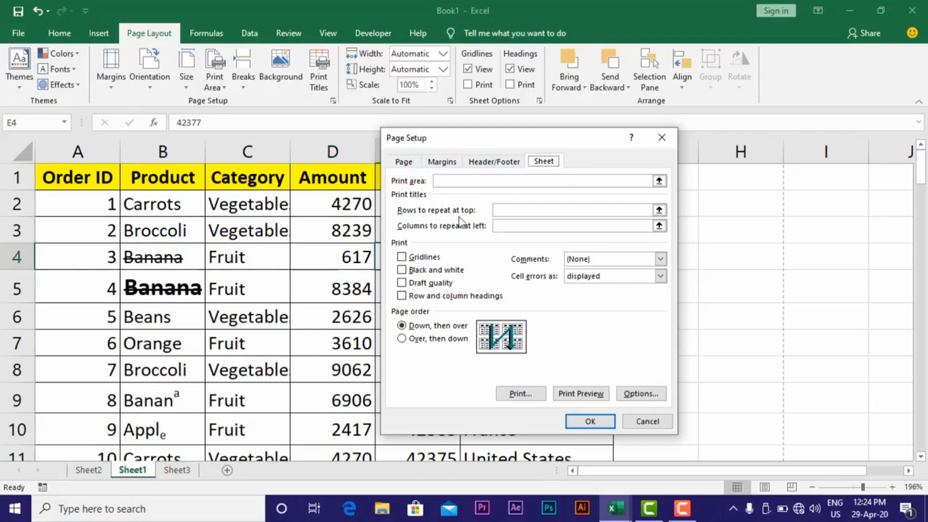
{"action": "left_click", "coordinate": [518, 209]}
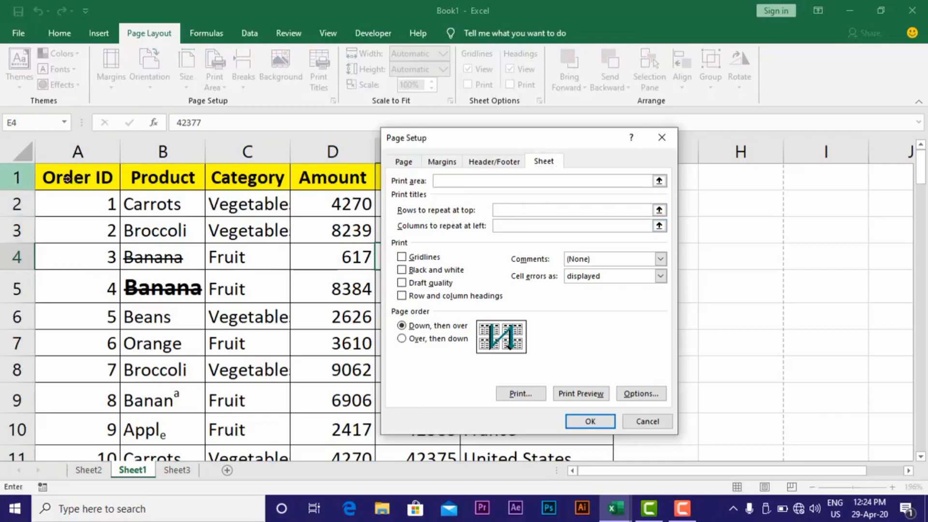
{"action": "left_click", "coordinate": [13, 178]}
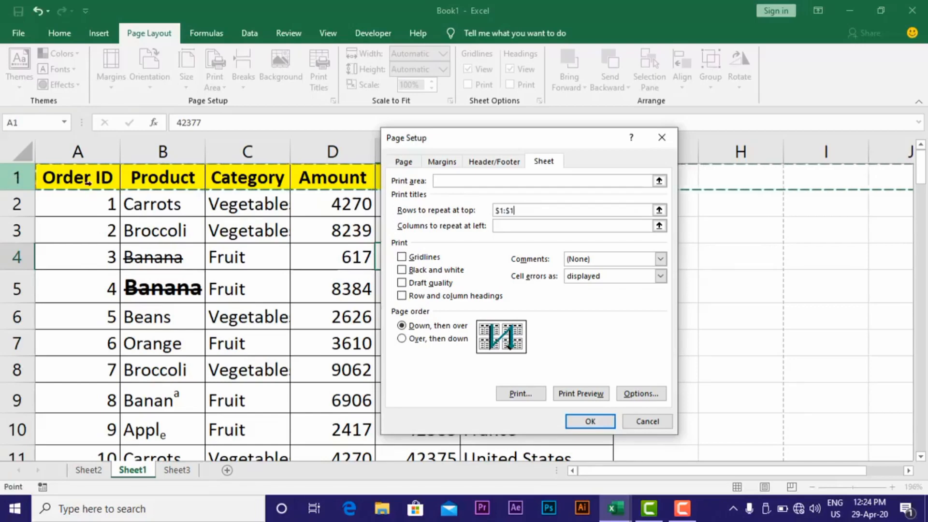
{"action": "left_click_drag", "start_coordinate": [480, 140], "coordinate": [457, 151]}
{"action": "left_click", "coordinate": [16, 177]}
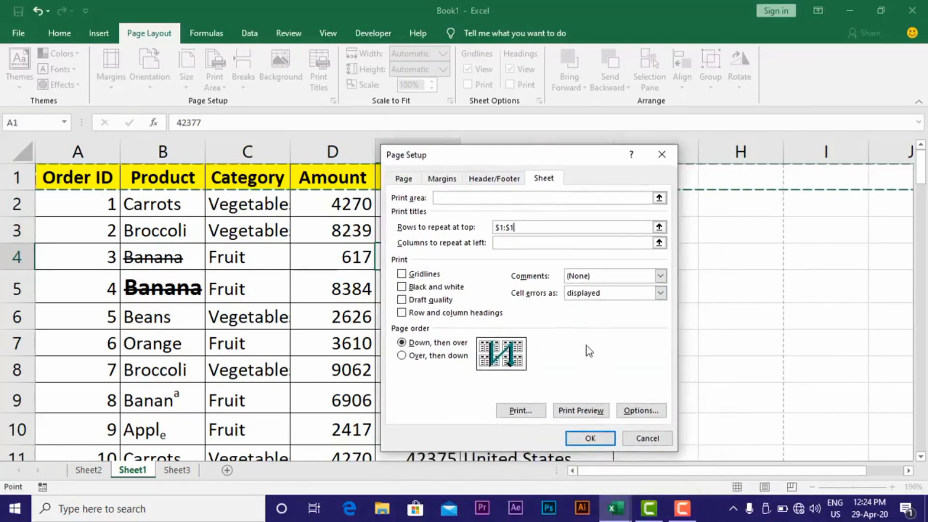
- Apply the print titles by opening the print preview, compare the headings on both pages and return to the worksheet
{"action": "left_click", "coordinate": [586, 409]}
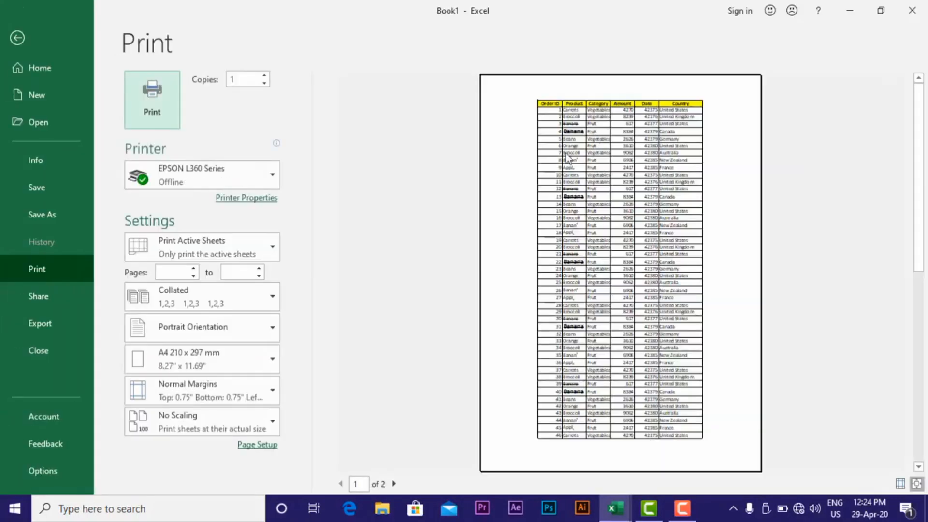
{"action": "left_click", "coordinate": [393, 483]}
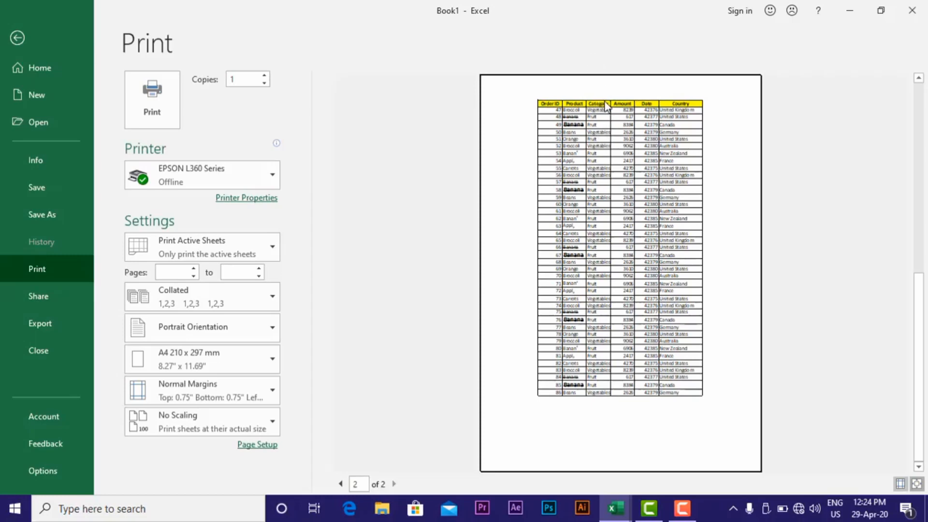
{"action": "left_click", "coordinate": [340, 484]}
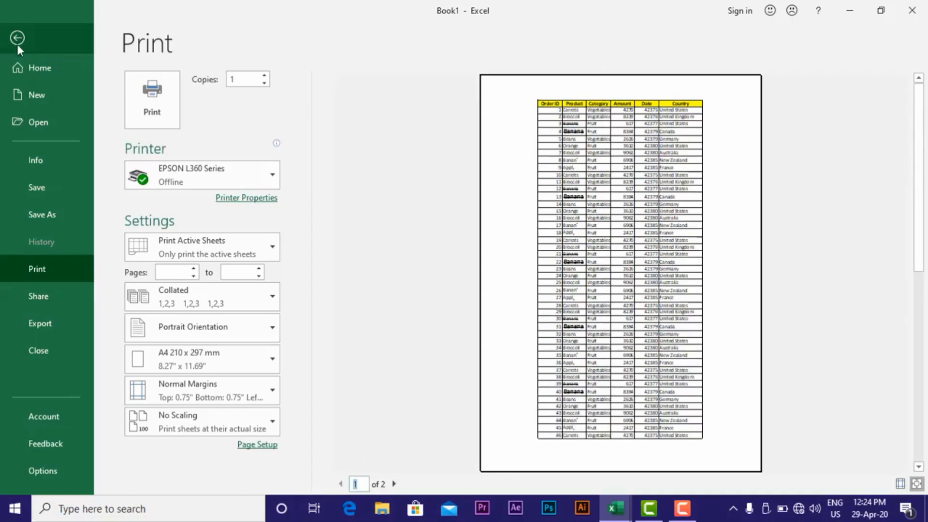
{"action": "left_click", "coordinate": [17, 41]}
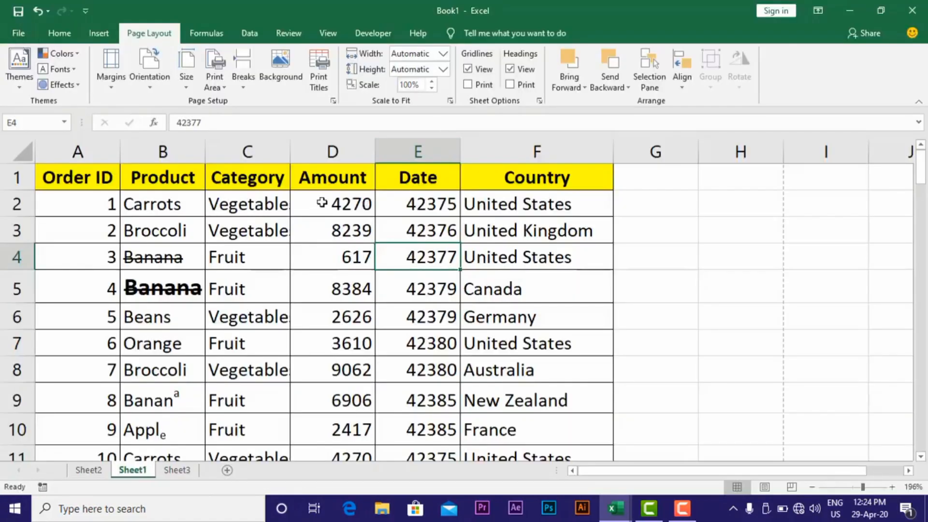
- Review the rows-to-repeat-at-top setting in Page Setup against the heading row, then leave the dialog without changes
{"action": "left_click", "coordinate": [334, 101]}
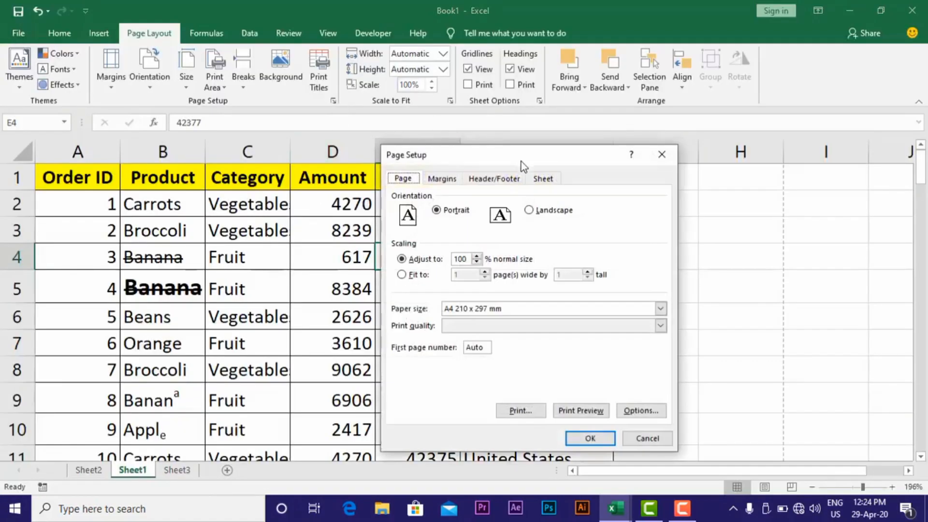
{"action": "left_click", "coordinate": [542, 179]}
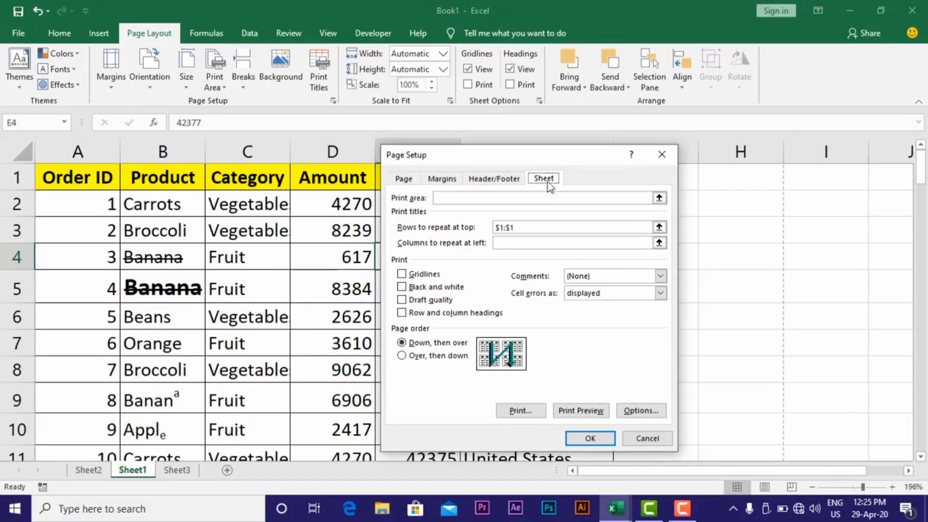
{"action": "left_click", "coordinate": [525, 228]}
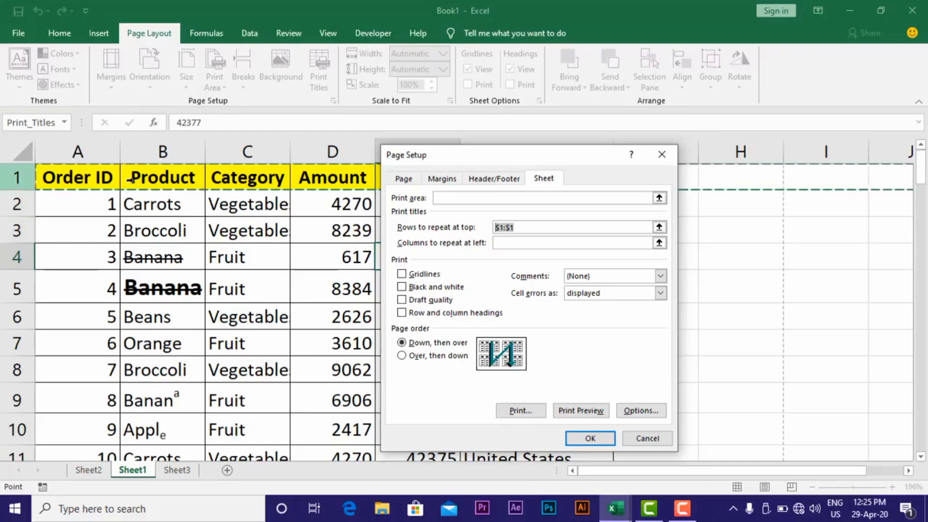
{"action": "left_click_drag", "start_coordinate": [484, 166], "coordinate": [444, 287]}
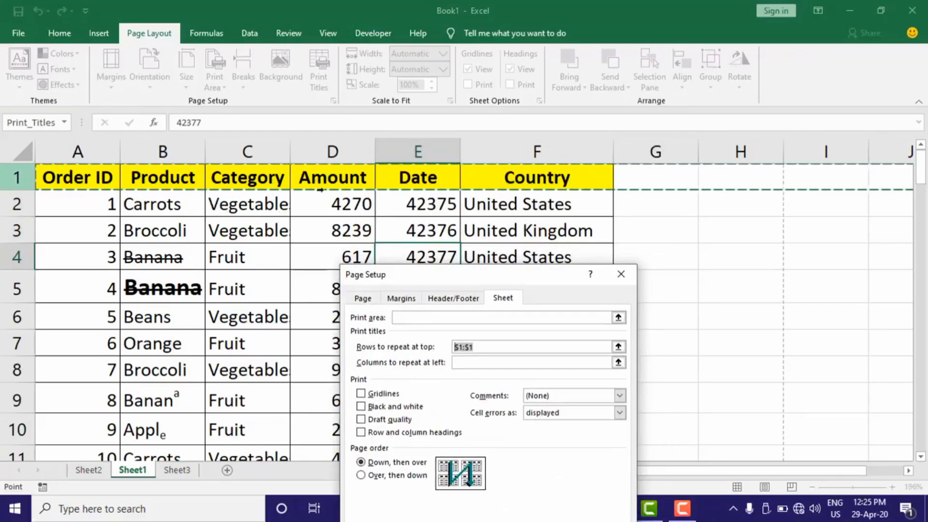
{"action": "left_click_drag", "start_coordinate": [415, 276], "coordinate": [444, 240]}
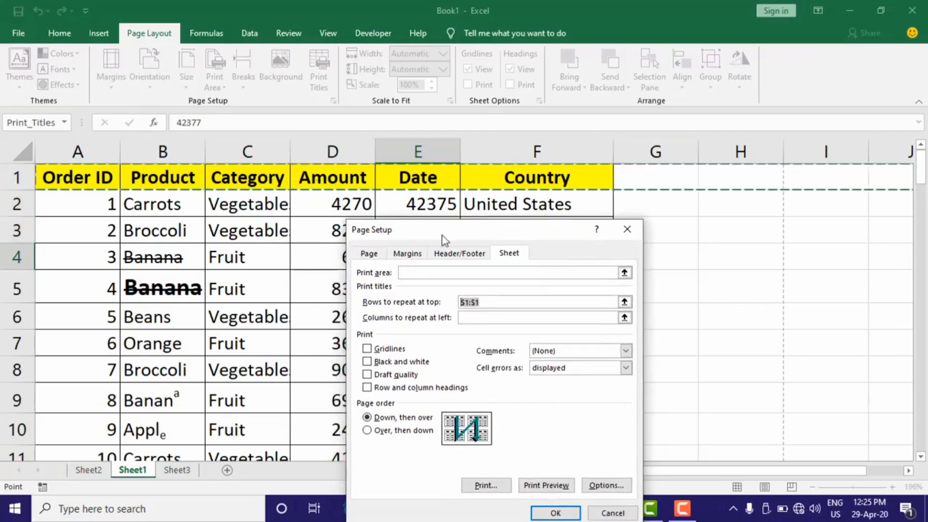
{"action": "left_click", "coordinate": [481, 304]}
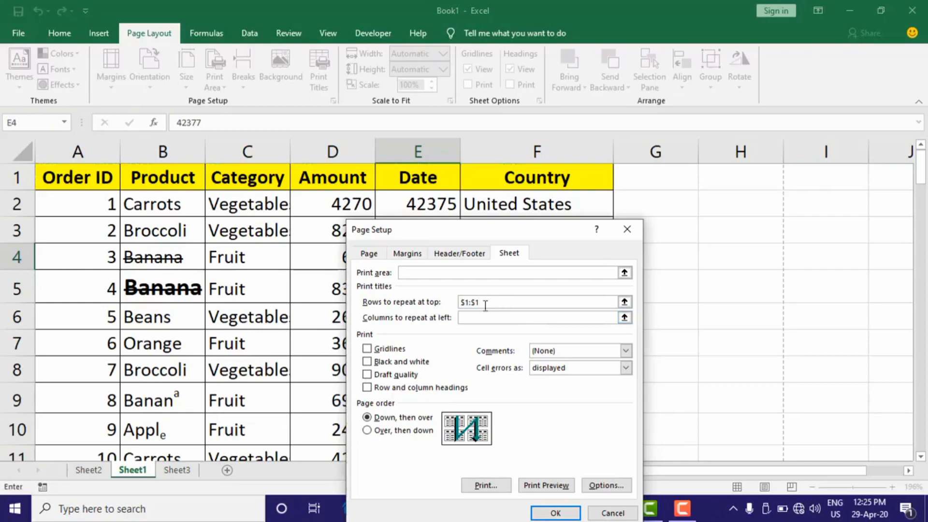
{"action": "left_click", "coordinate": [611, 514]}
- Consult the topic list on Sheet2 for the next printing topic and return to Sheet1
{"action": "left_click", "coordinate": [553, 311]}
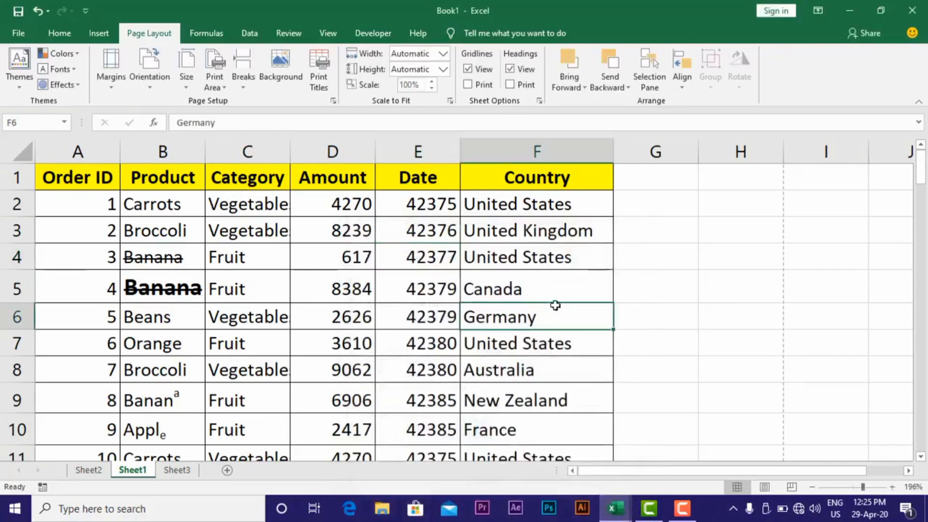
{"action": "left_click", "coordinate": [94, 471]}
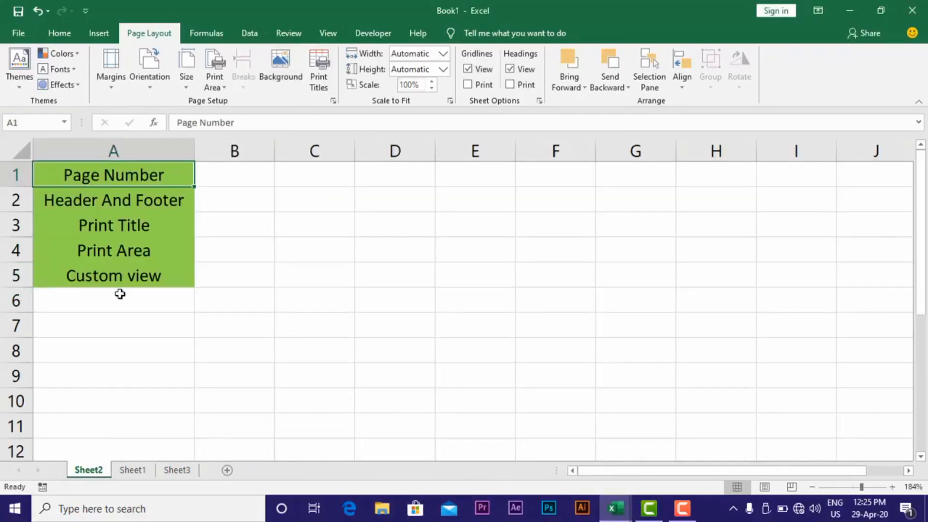
{"action": "left_click", "coordinate": [132, 469]}
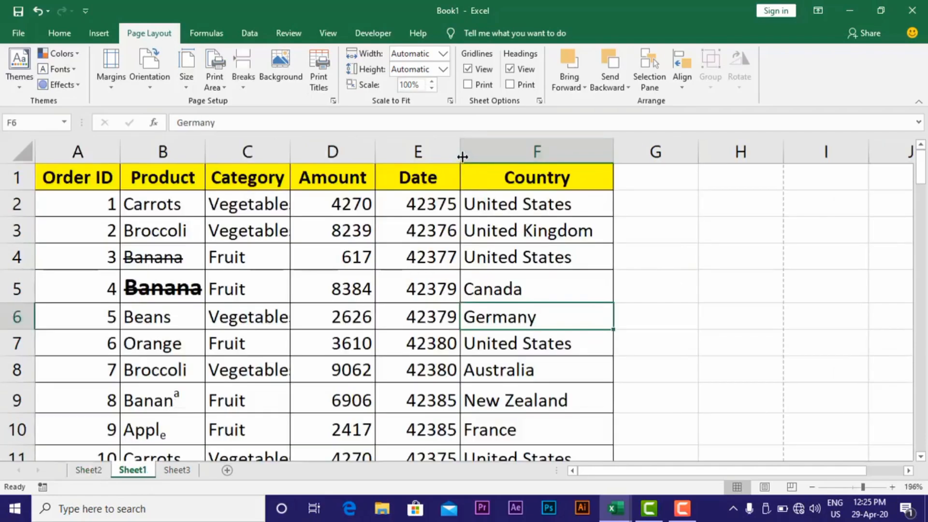
- Widen the Date column slightly, set A1:F7 as Sheet1's print area and check it in the print preview
{"action": "left_click_drag", "start_coordinate": [462, 156], "coordinate": [477, 156]}
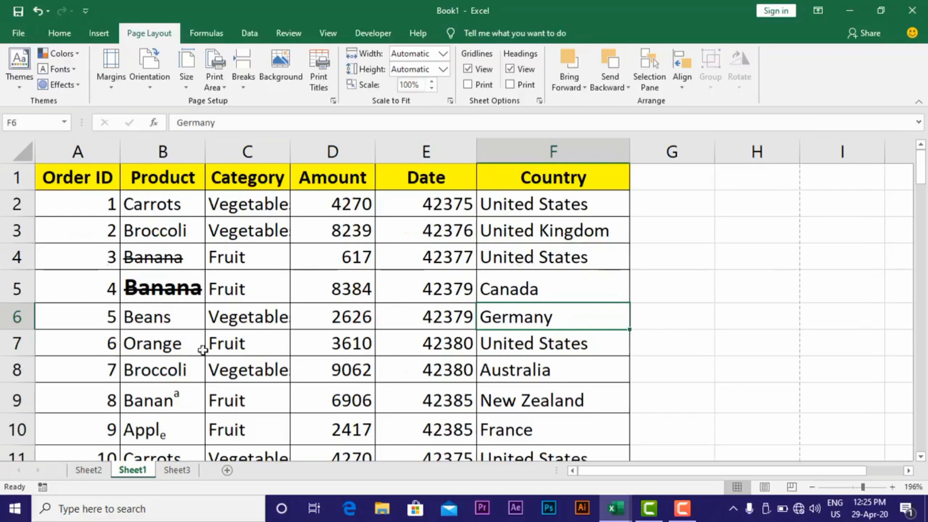
{"action": "left_click_drag", "start_coordinate": [83, 177], "coordinate": [543, 332]}
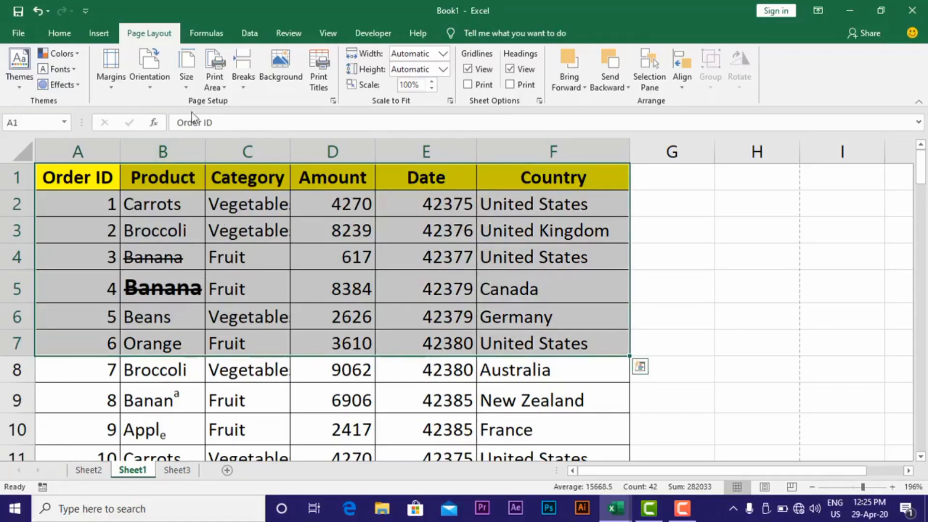
{"action": "left_click", "coordinate": [223, 91]}
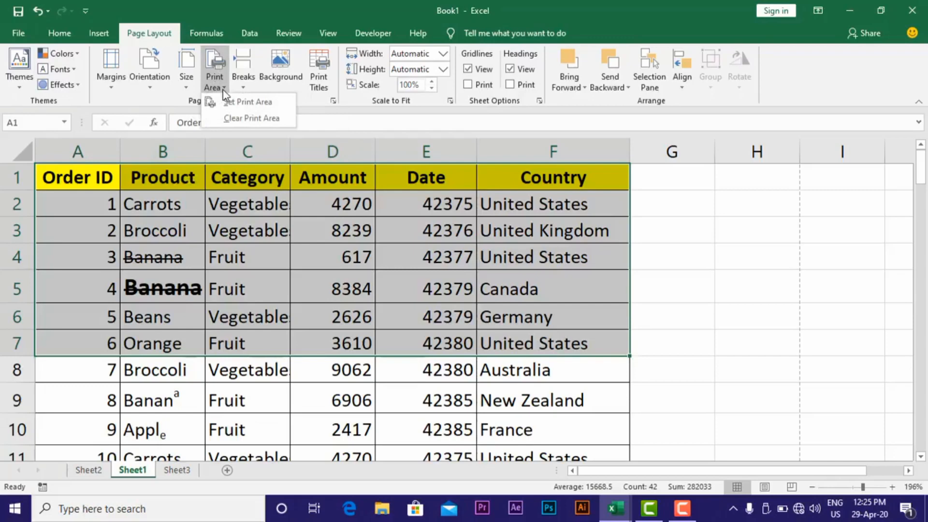
{"action": "left_click", "coordinate": [265, 106]}
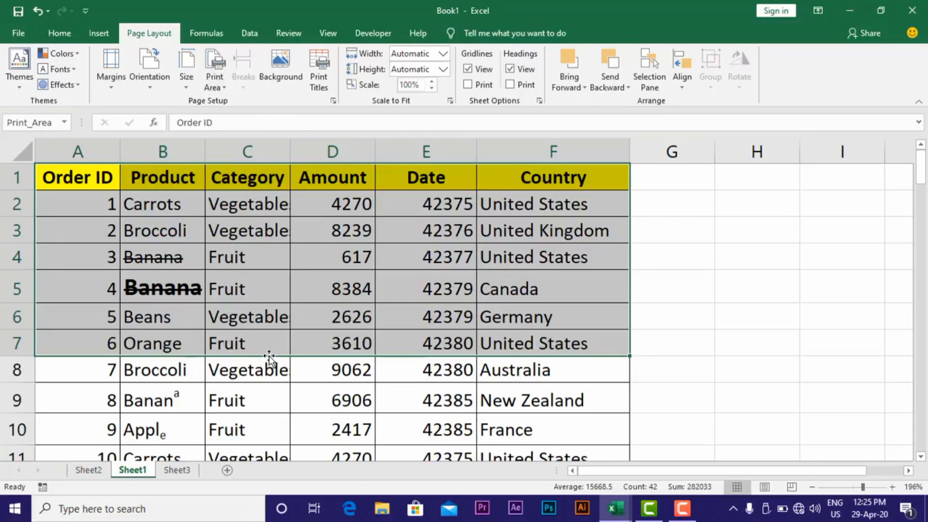
{"action": "key", "text": "ctrl+p"}
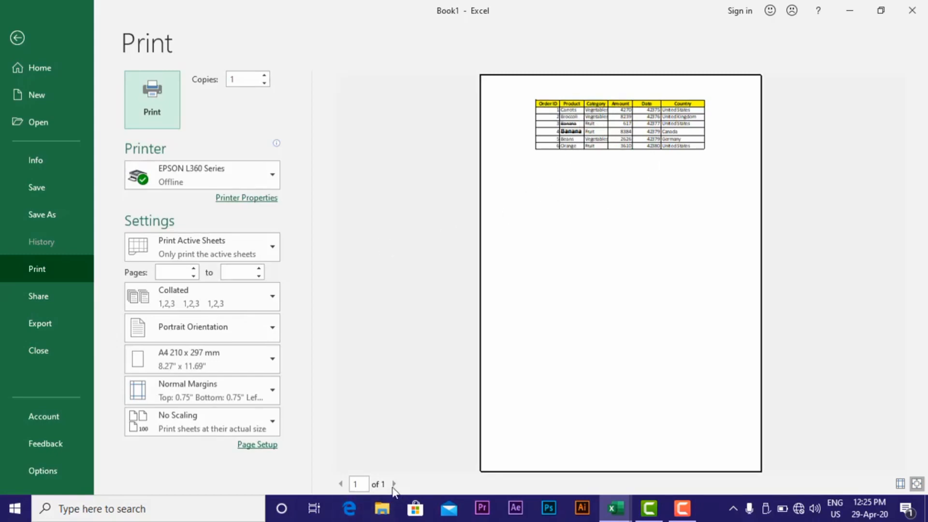
{"action": "left_click", "coordinate": [17, 38]}
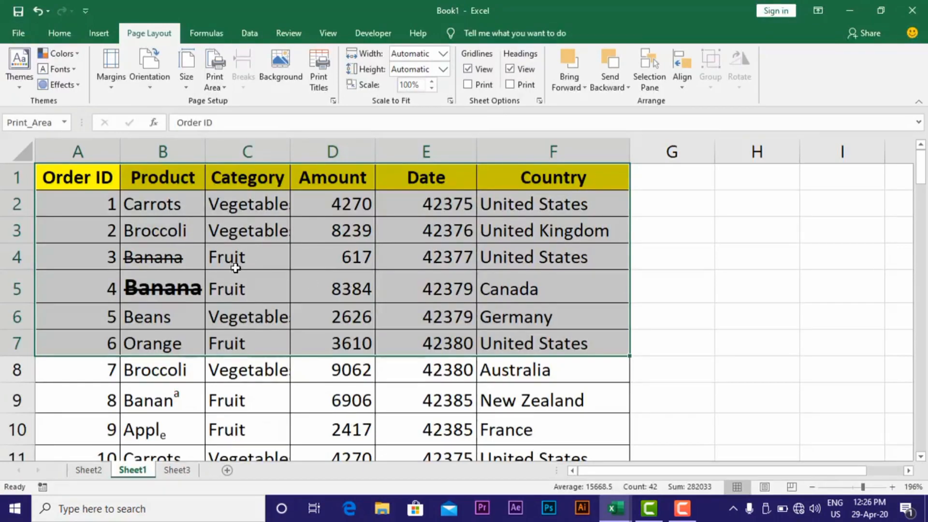
- Clear Sheet1's print area, check the print preview and return to the worksheet
{"action": "left_click", "coordinate": [222, 87]}
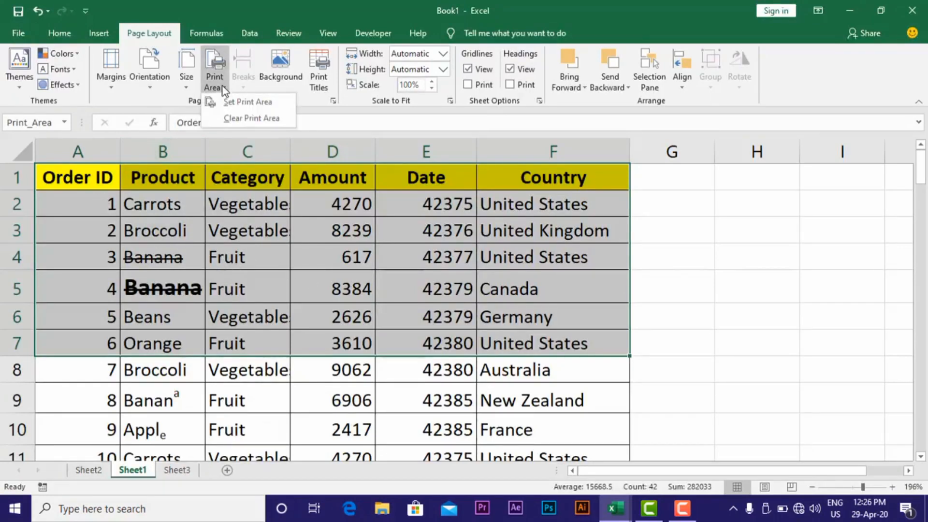
{"action": "left_click", "coordinate": [238, 119]}
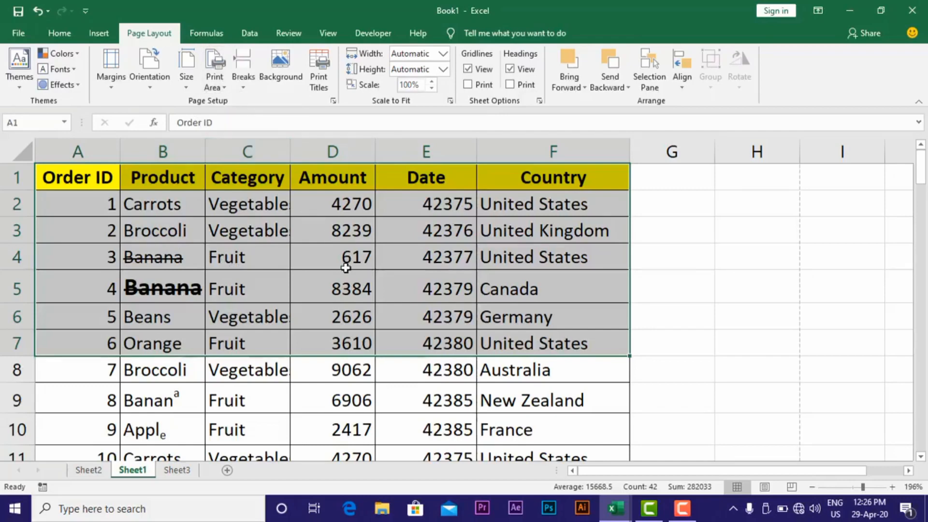
{"action": "left_click", "coordinate": [346, 267]}
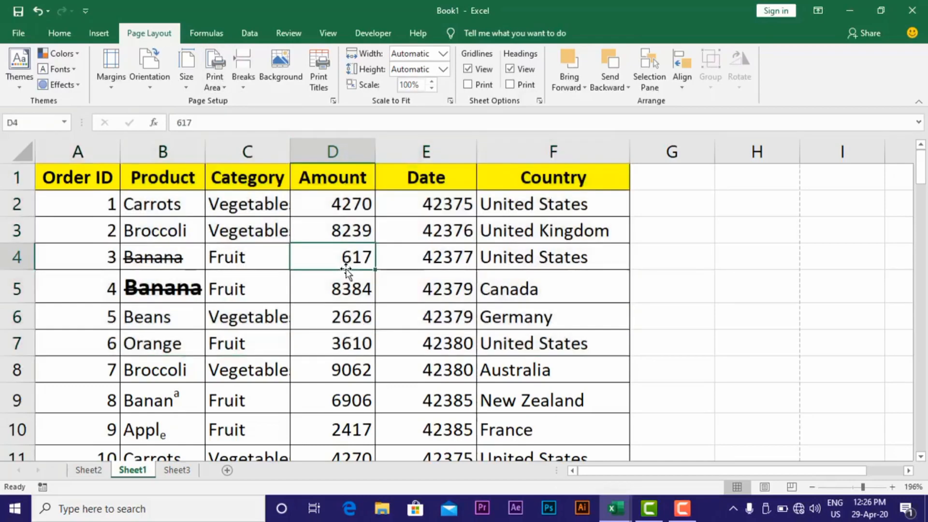
{"action": "key", "text": "ctrl+p"}
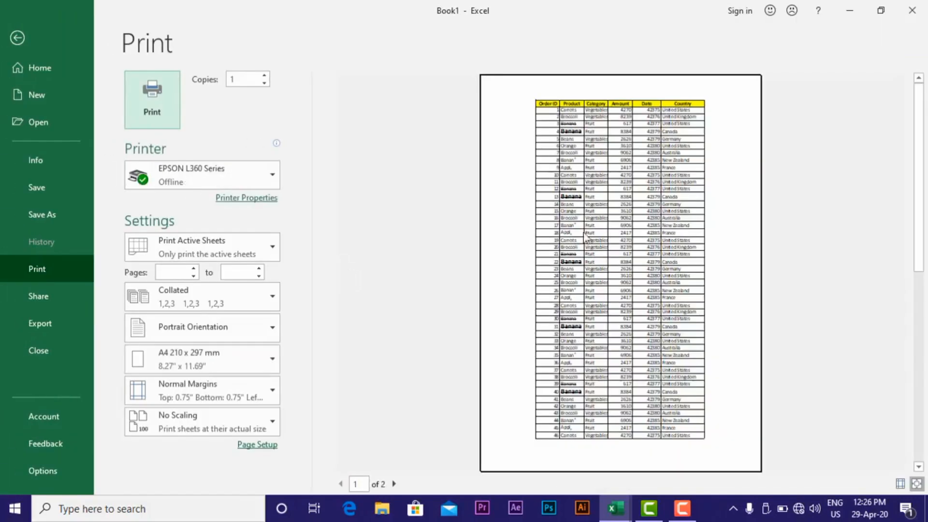
{"action": "left_click", "coordinate": [17, 38]}
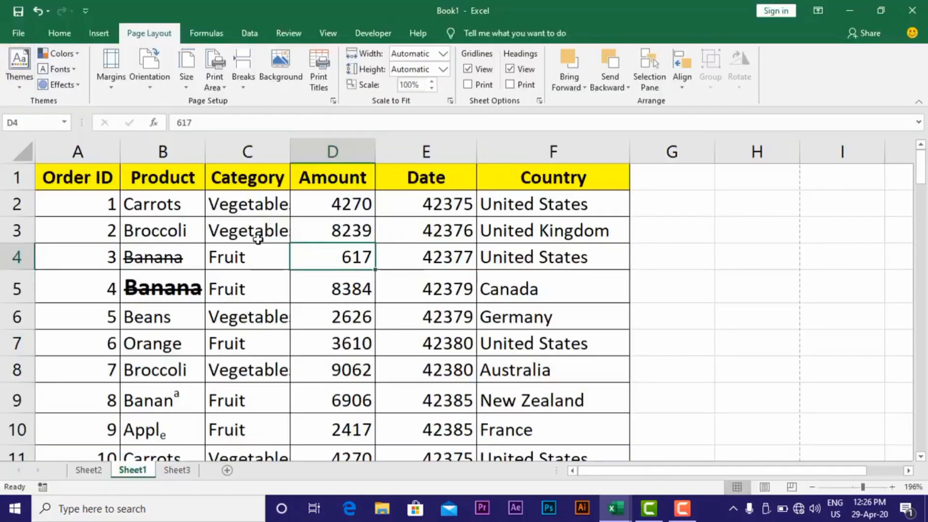
- Consult the topic list on Sheet2 for the next topic and open the monthly product data on Sheet3
{"action": "left_click", "coordinate": [100, 472]}
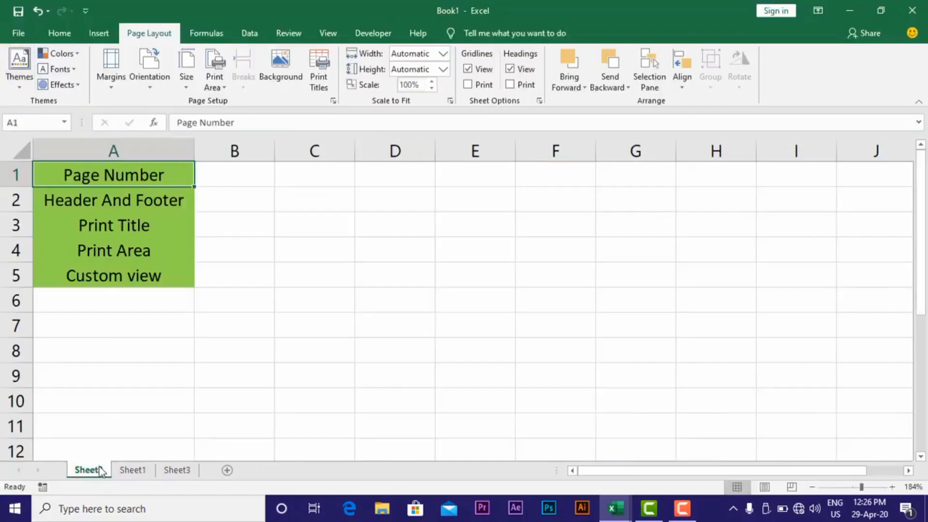
{"action": "left_click", "coordinate": [102, 222]}
{"action": "left_click", "coordinate": [127, 256]}
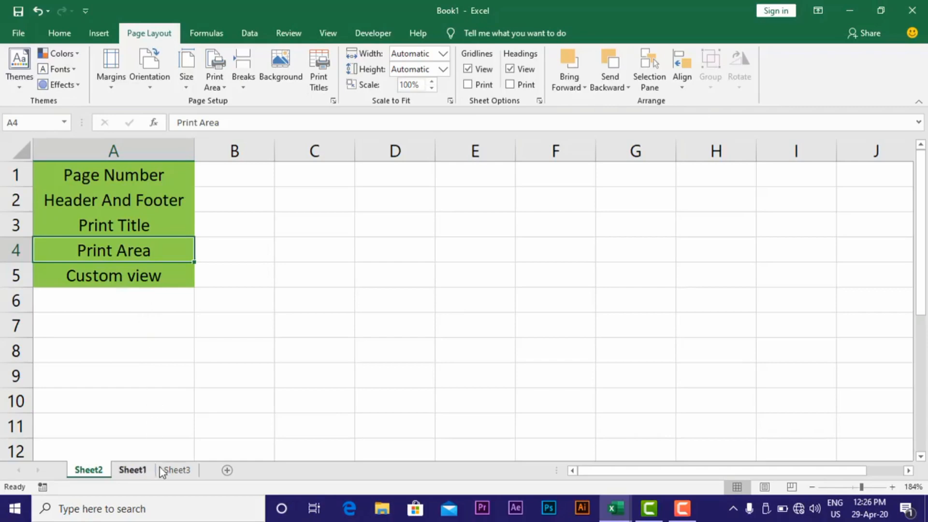
{"action": "left_click", "coordinate": [137, 471]}
{"action": "left_click", "coordinate": [174, 470]}
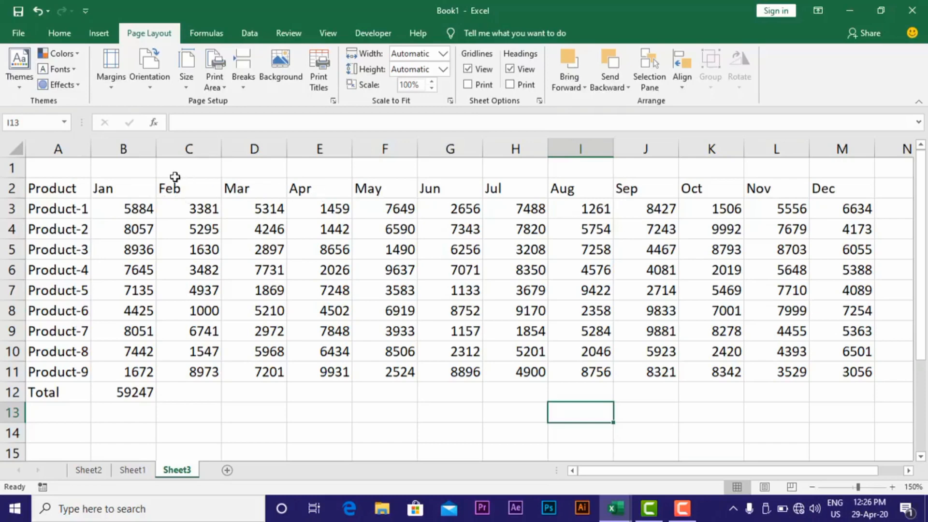
- Review the quarterly column groups on Sheet3 by selecting the Jan to Mar columns and the Apr to Jun columns
{"action": "left_click_drag", "start_coordinate": [124, 147], "coordinate": [251, 146]}
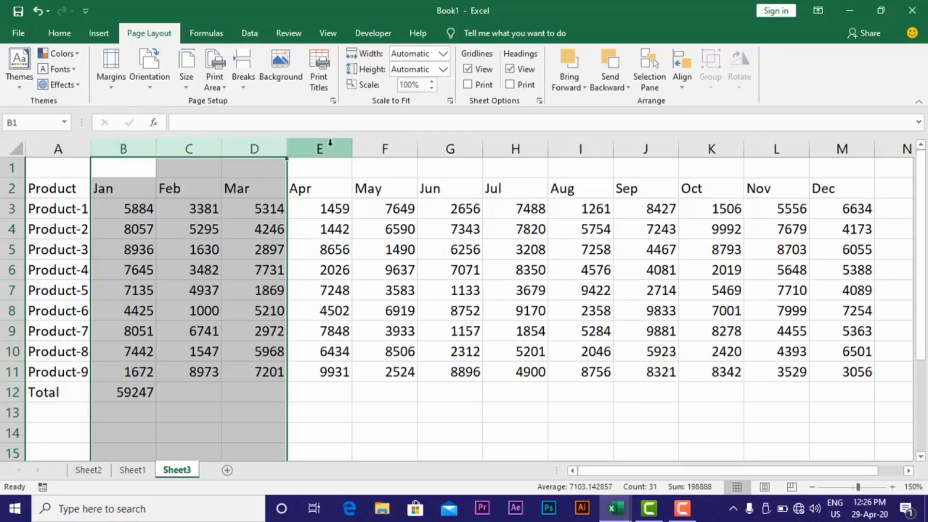
{"action": "left_click_drag", "start_coordinate": [330, 142], "coordinate": [448, 148]}
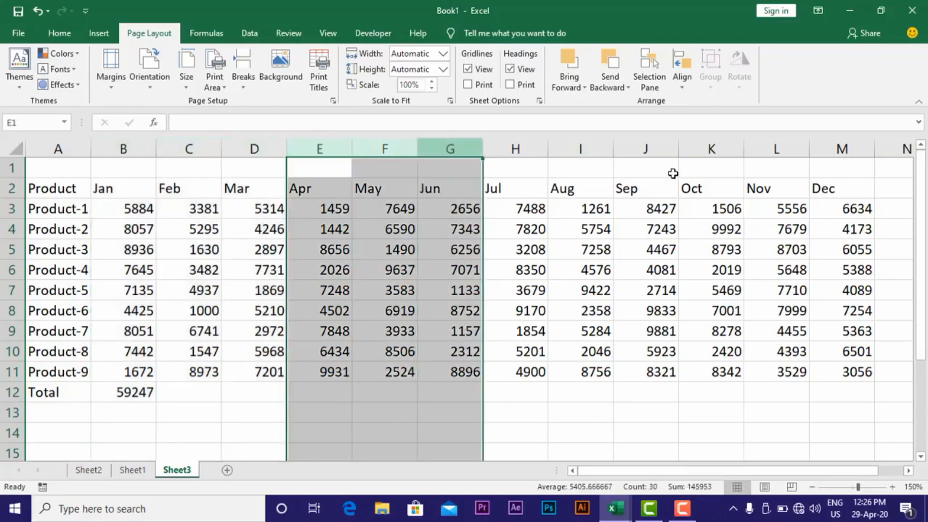
{"action": "left_click", "coordinate": [581, 148], "text": "ctrl"}
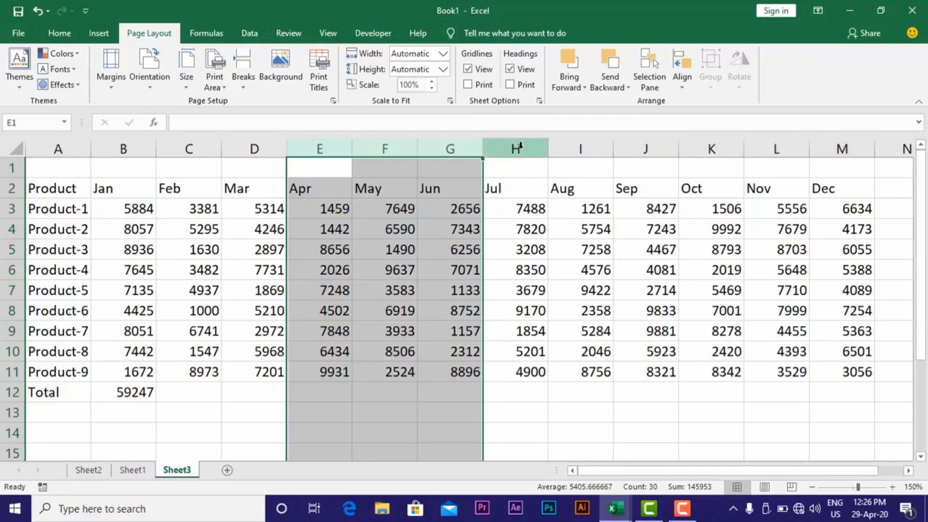
{"action": "left_click", "coordinate": [370, 242]}
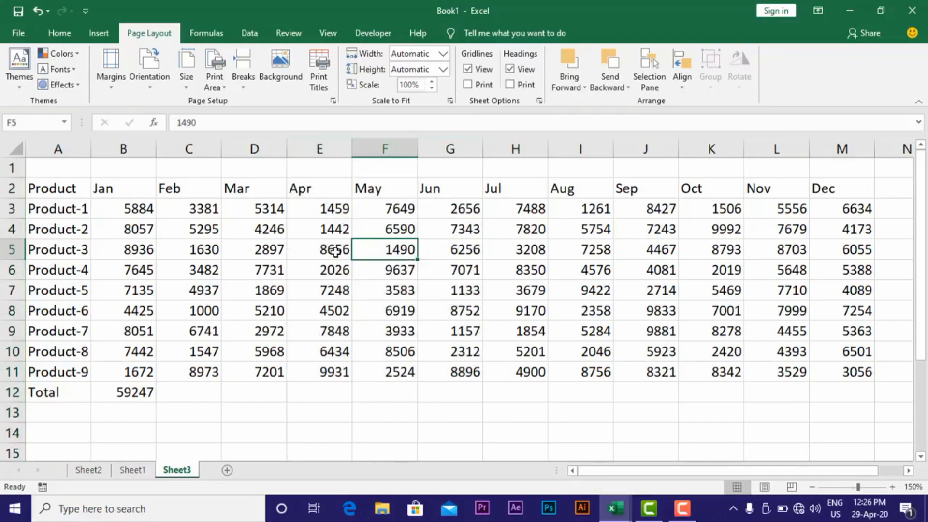
- Recreate the January total in B12 as an AutoSum of B3:B11 and fill it across the Total row to December
{"action": "left_click", "coordinate": [96, 389]}
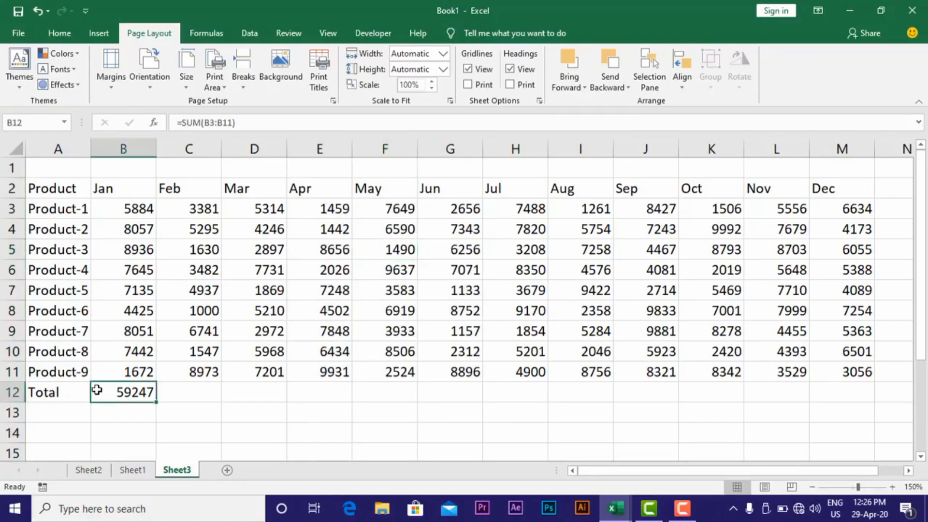
{"action": "key", "text": "Delete"}
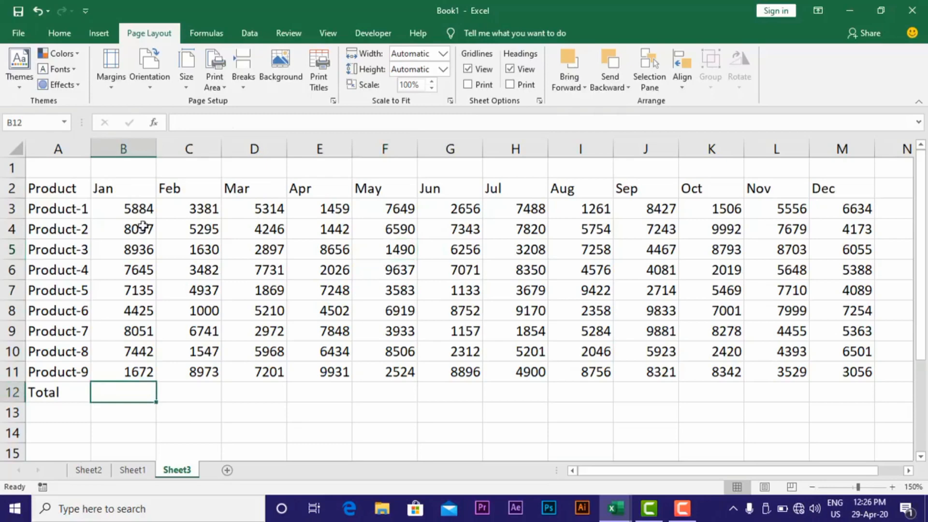
{"action": "left_click_drag", "start_coordinate": [138, 207], "coordinate": [125, 380]}
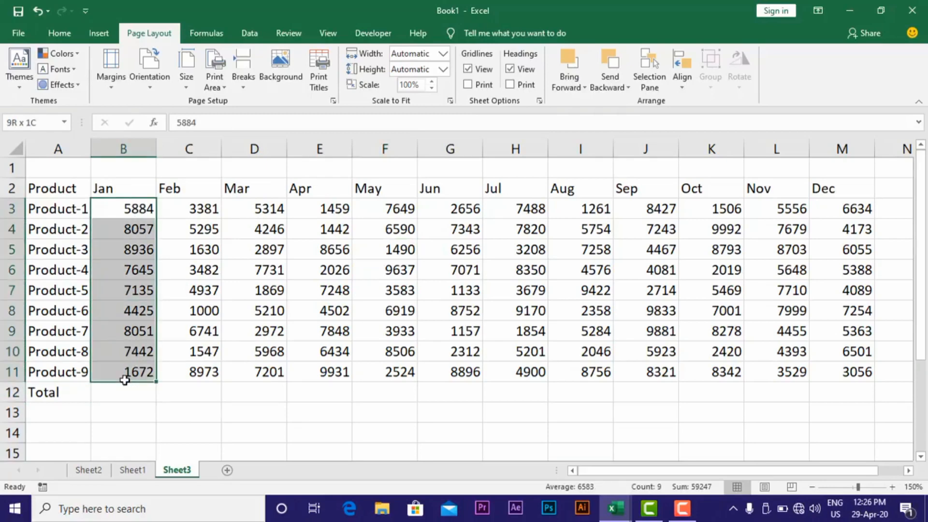
{"action": "left_click", "coordinate": [58, 38]}
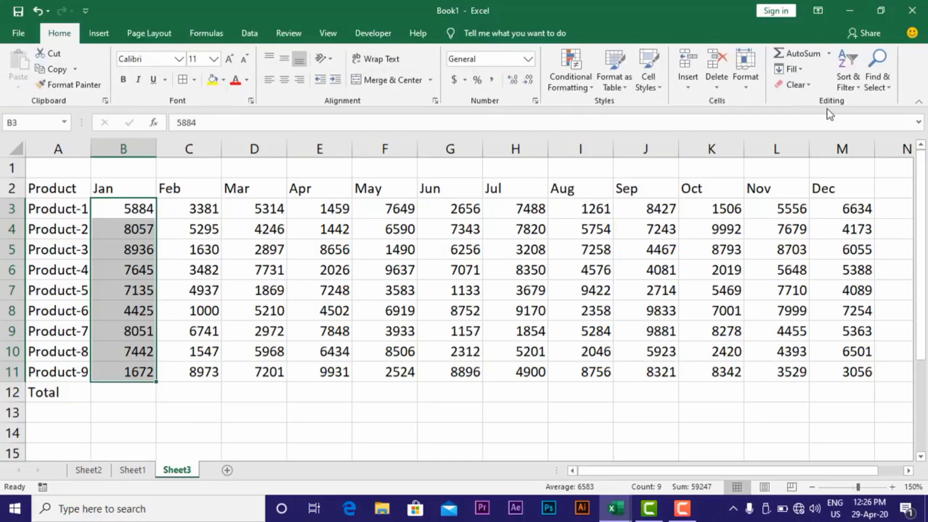
{"action": "left_click", "coordinate": [799, 57]}
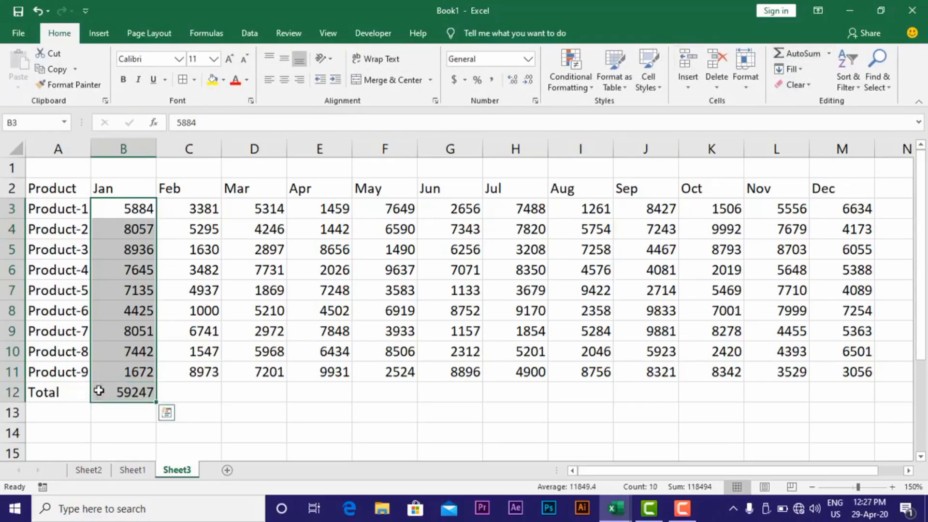
{"action": "left_click", "coordinate": [116, 393]}
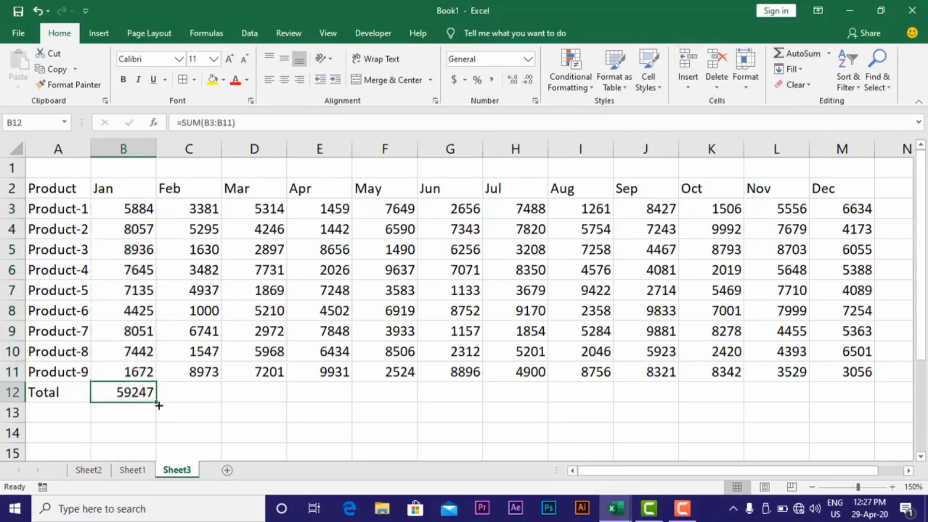
{"action": "left_click_drag", "start_coordinate": [157, 403], "coordinate": [854, 399]}
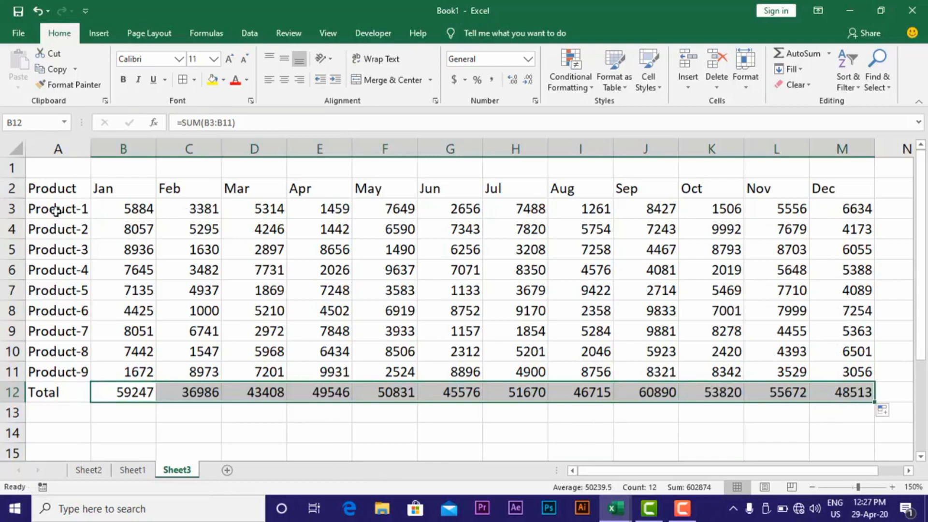
- Format the header row A2:M2 with all borders, bold text and an orange fill
{"action": "left_click_drag", "start_coordinate": [43, 196], "coordinate": [828, 190]}
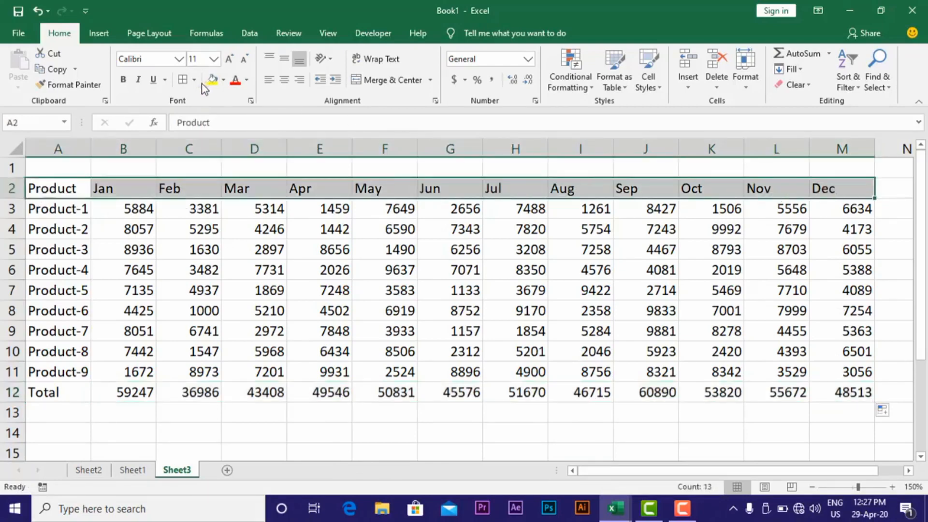
{"action": "left_click", "coordinate": [182, 80]}
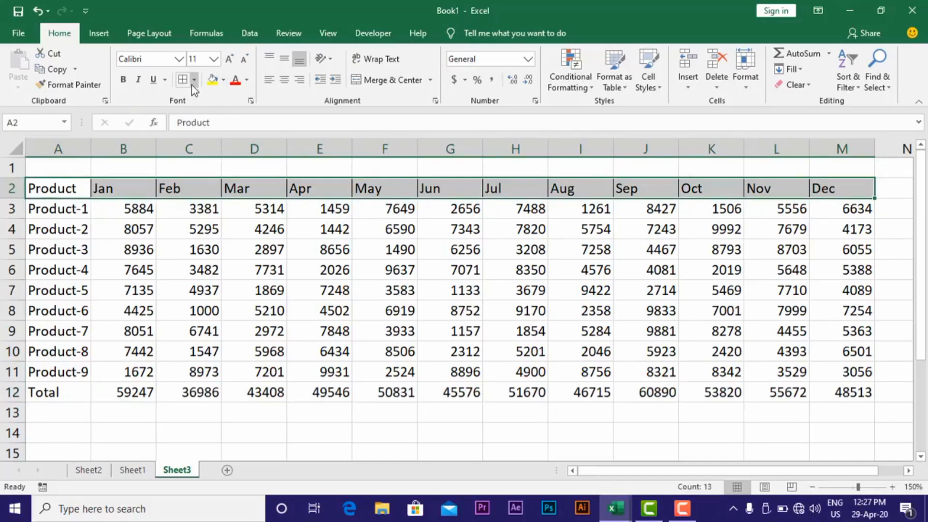
{"action": "left_click", "coordinate": [123, 79]}
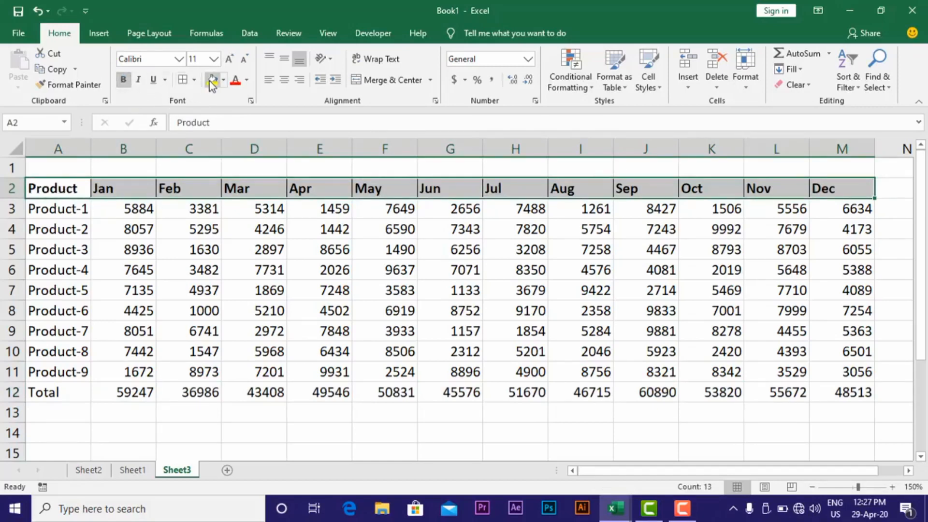
{"action": "left_click", "coordinate": [223, 80]}
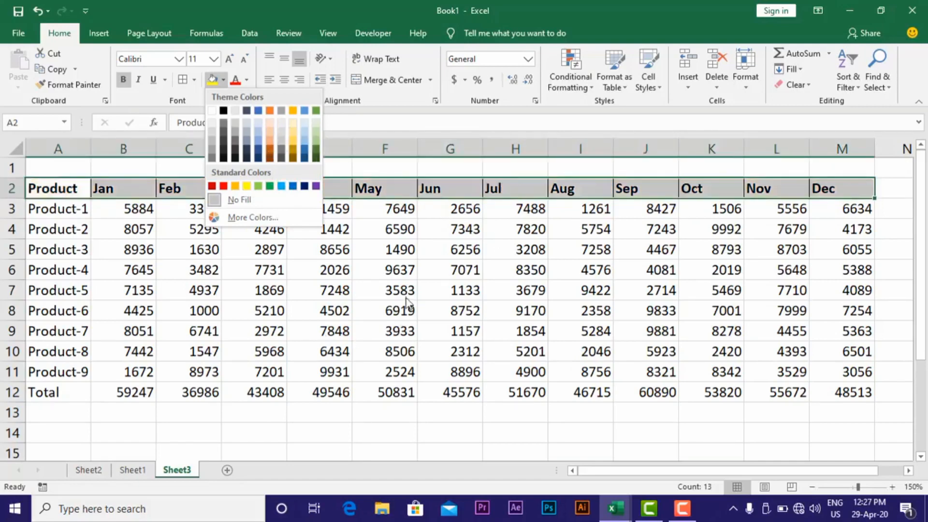
{"action": "left_click", "coordinate": [270, 110]}
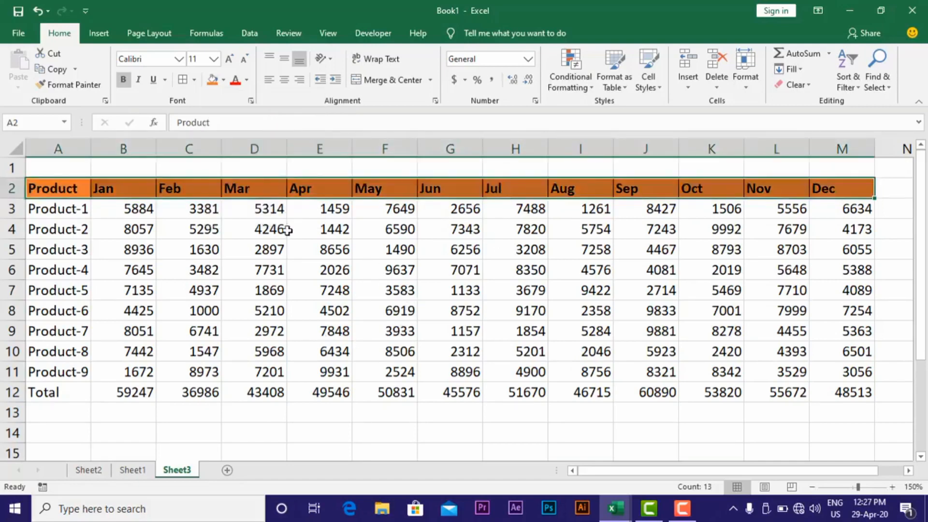
{"action": "left_click", "coordinate": [285, 246]}
- Make the Total row A12:M12 bold and deselect it
{"action": "left_click_drag", "start_coordinate": [116, 390], "coordinate": [142, 379]}
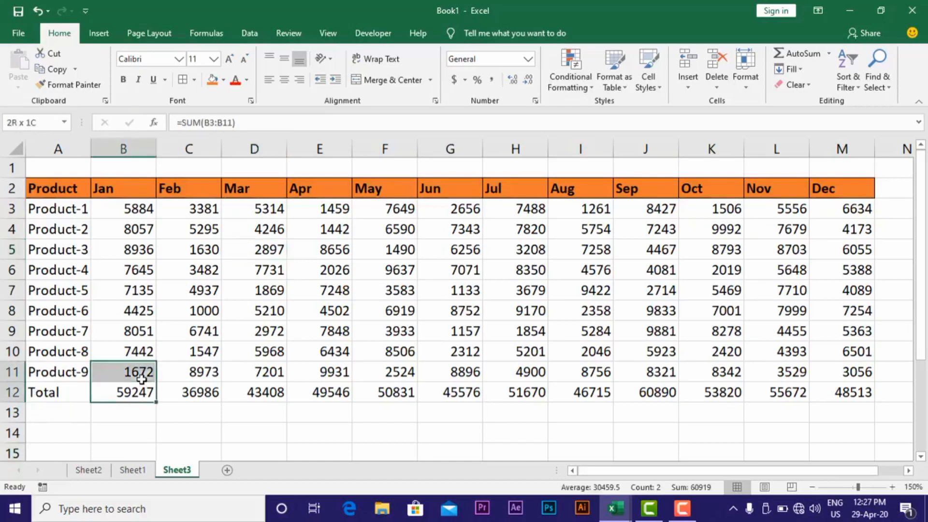
{"action": "left_click_drag", "start_coordinate": [58, 391], "coordinate": [828, 391]}
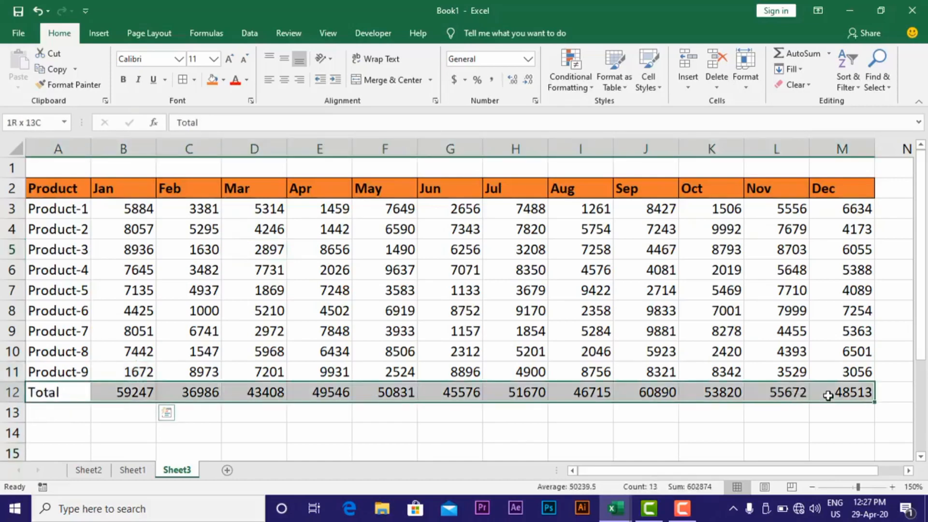
{"action": "left_click", "coordinate": [124, 81]}
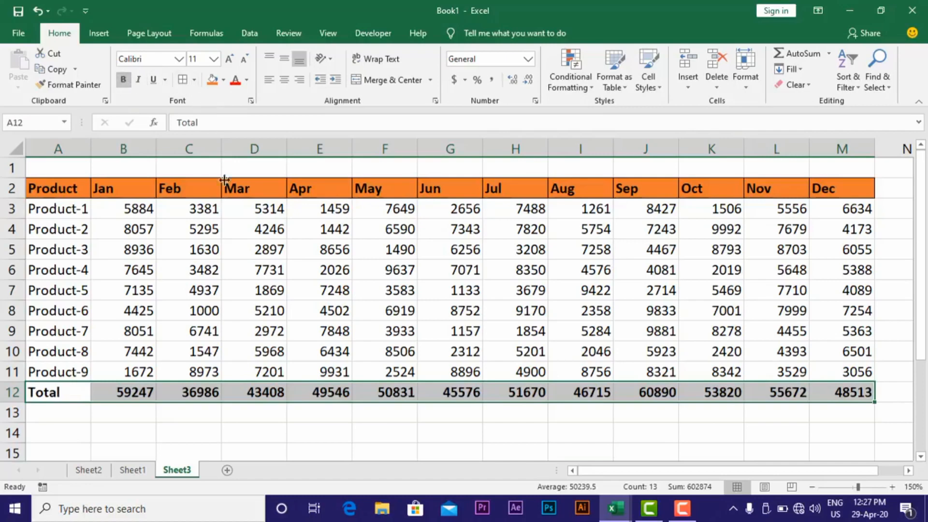
{"action": "left_click", "coordinate": [268, 302]}
{"action": "left_click", "coordinate": [375, 431]}
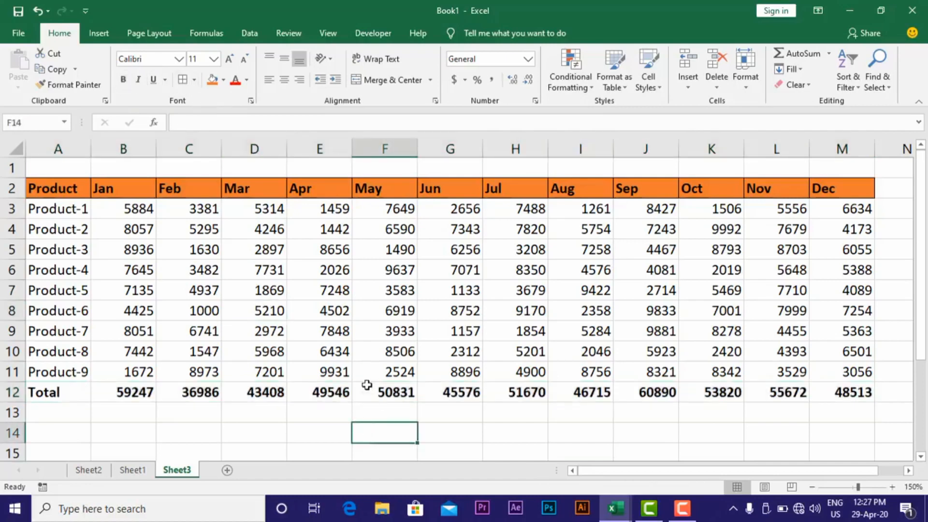
- Apply all borders to the product rows and Total row, A3:M12, and deselect the range
{"action": "left_click_drag", "start_coordinate": [53, 209], "coordinate": [834, 392]}
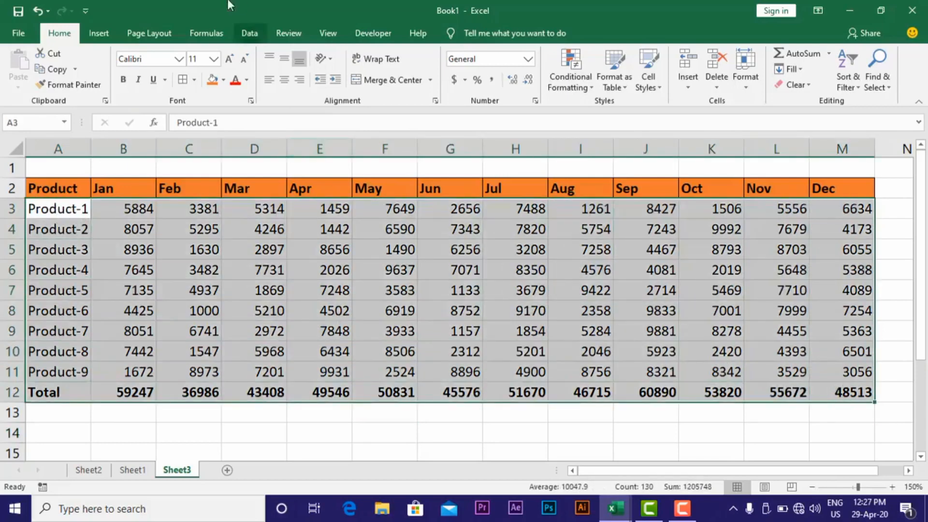
{"action": "left_click", "coordinate": [180, 81]}
{"action": "left_click", "coordinate": [385, 293]}
{"action": "left_click", "coordinate": [356, 447]}
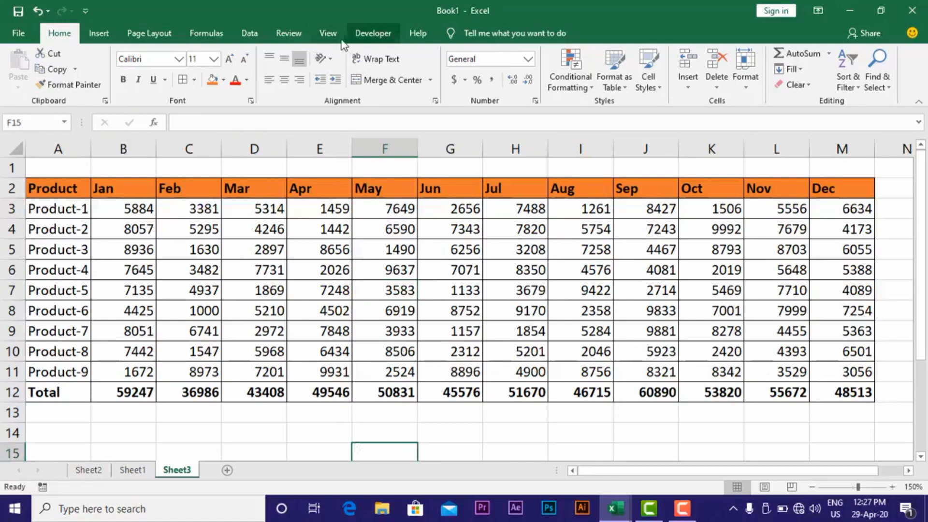
- Hide the Apr to Dec columns E:M so that only Product and Jan to Mar are displayed
{"action": "left_click", "coordinate": [329, 34]}
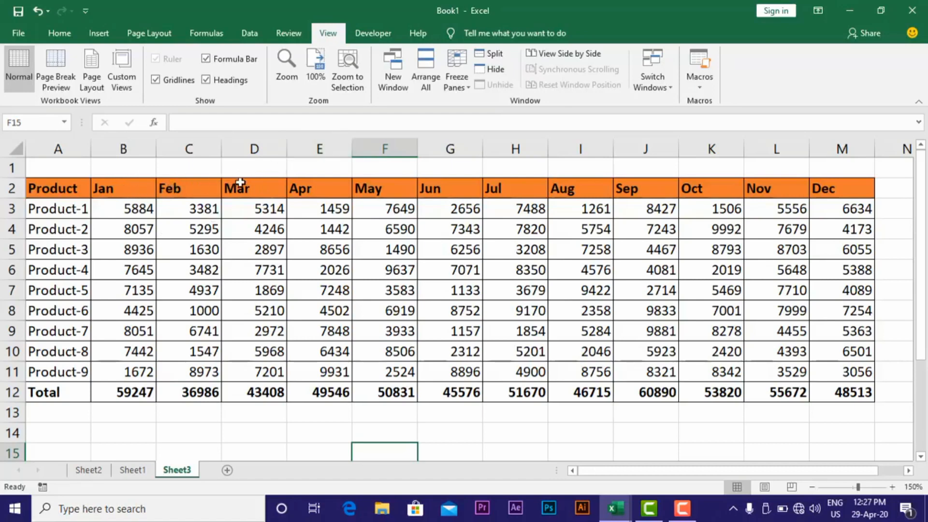
{"action": "left_click_drag", "start_coordinate": [328, 144], "coordinate": [868, 149]}
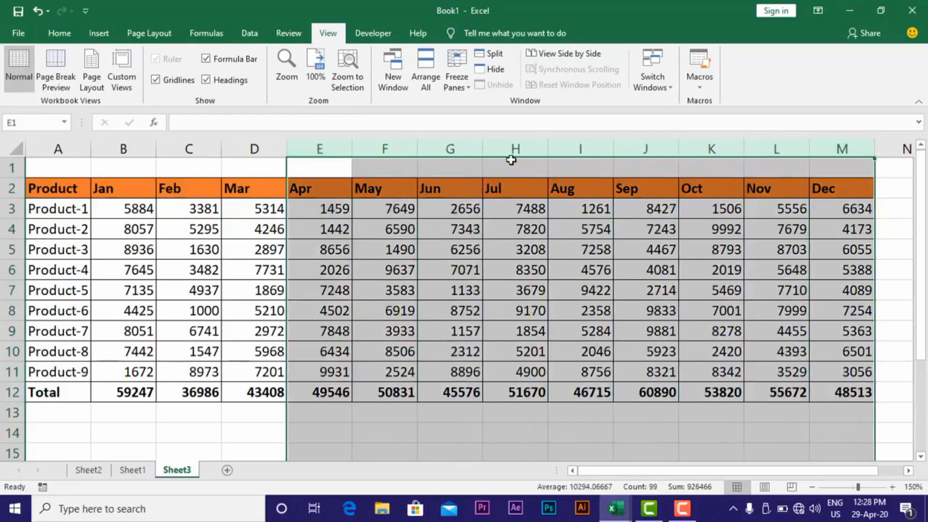
{"action": "right_click", "coordinate": [500, 148]}
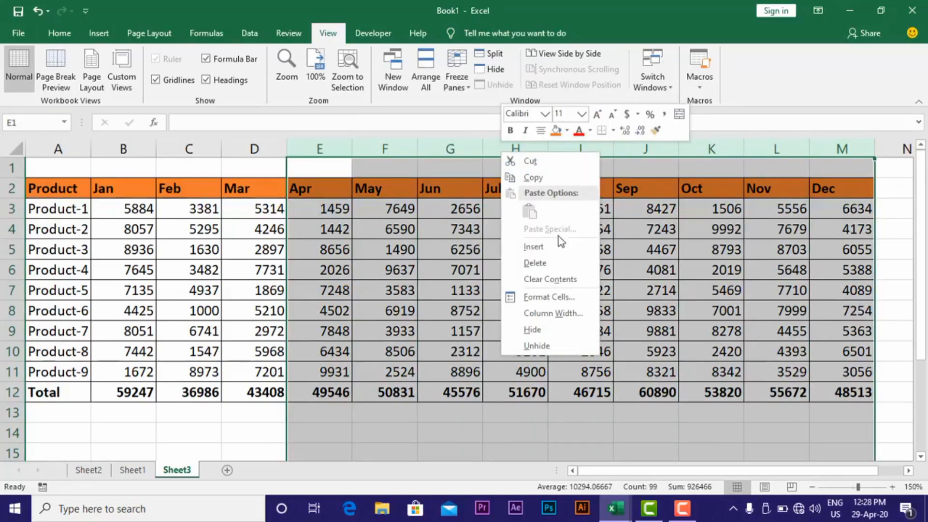
{"action": "left_click", "coordinate": [532, 330]}
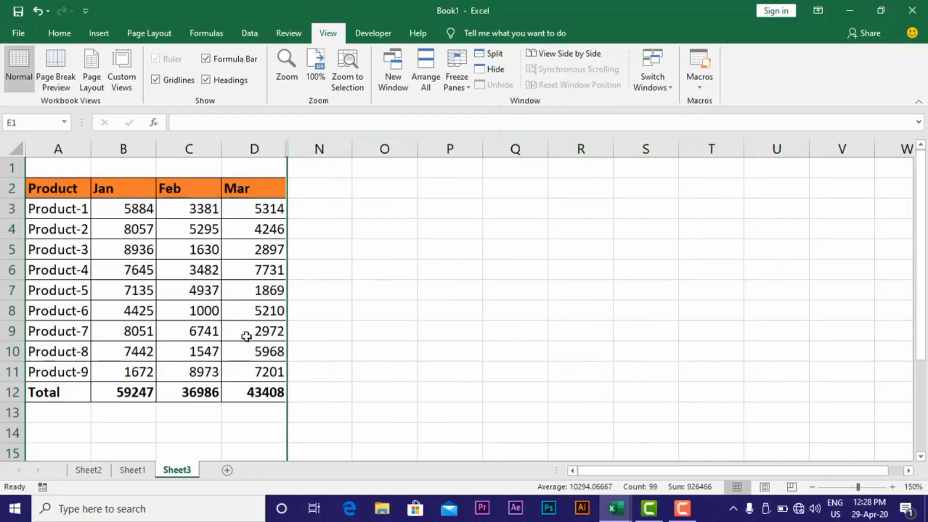
{"action": "left_click", "coordinate": [259, 418]}
{"action": "left_click", "coordinate": [369, 391]}
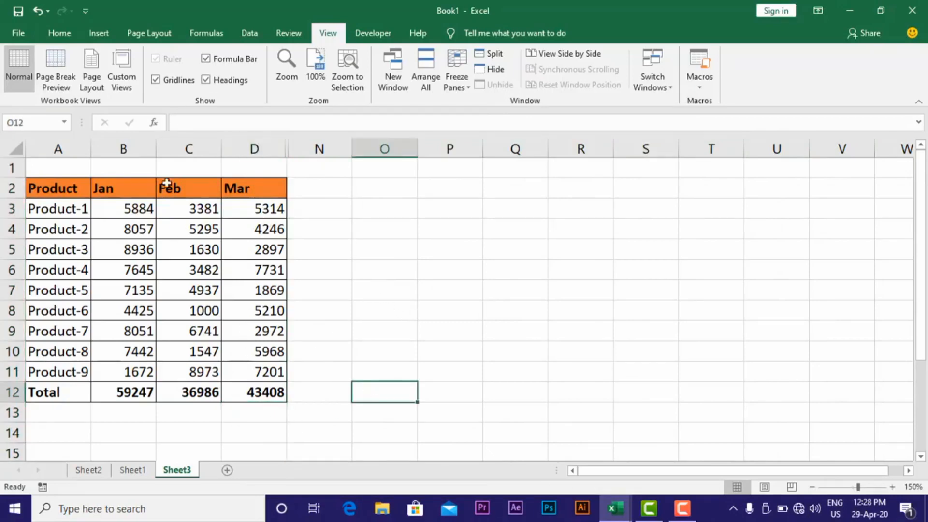
- Save the current display as a custom view named First 3 Month, including print settings and hidden rows, columns and filter settings
{"action": "left_click", "coordinate": [124, 83]}
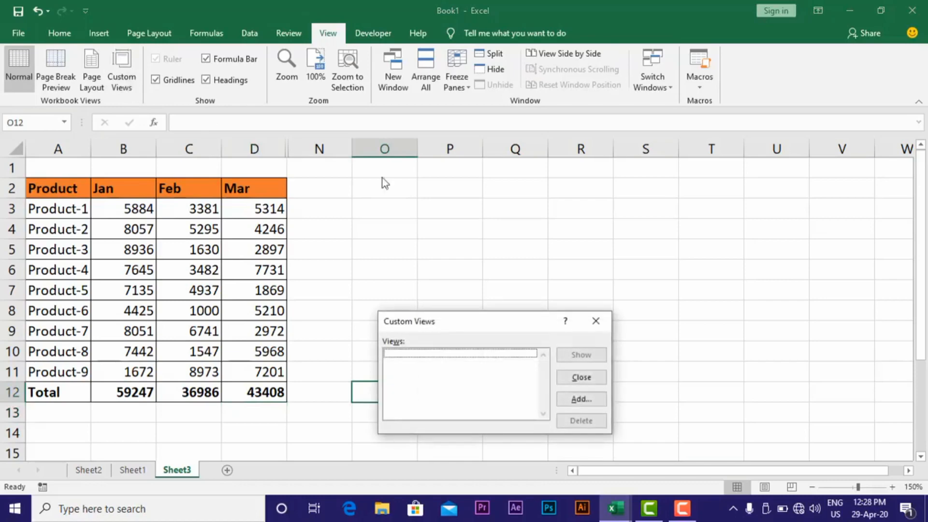
{"action": "left_click_drag", "start_coordinate": [495, 321], "coordinate": [433, 114]}
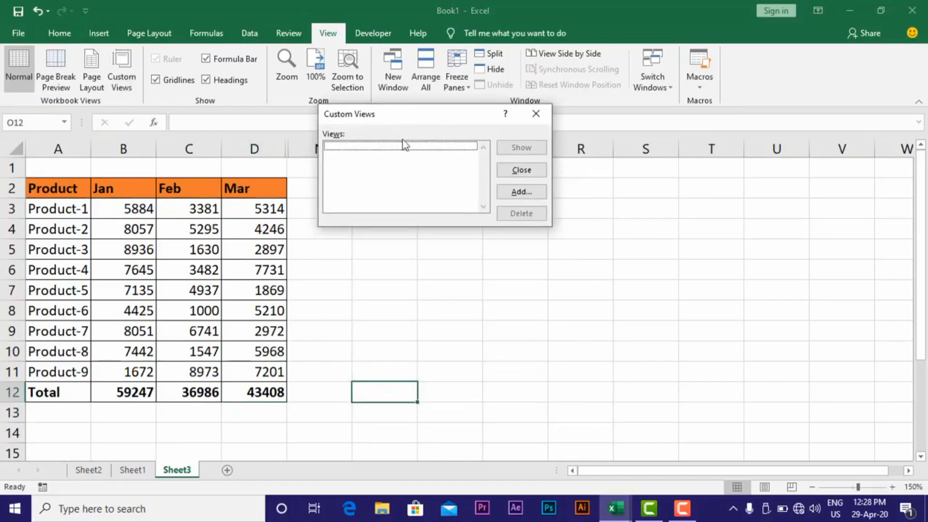
{"action": "left_click", "coordinate": [521, 192]}
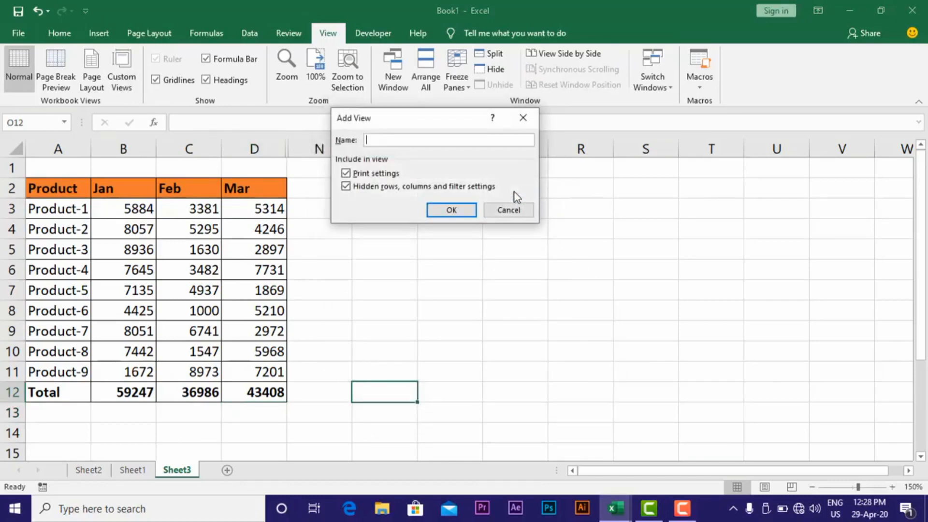
{"action": "left_click_drag", "start_coordinate": [386, 119], "coordinate": [381, 154]}
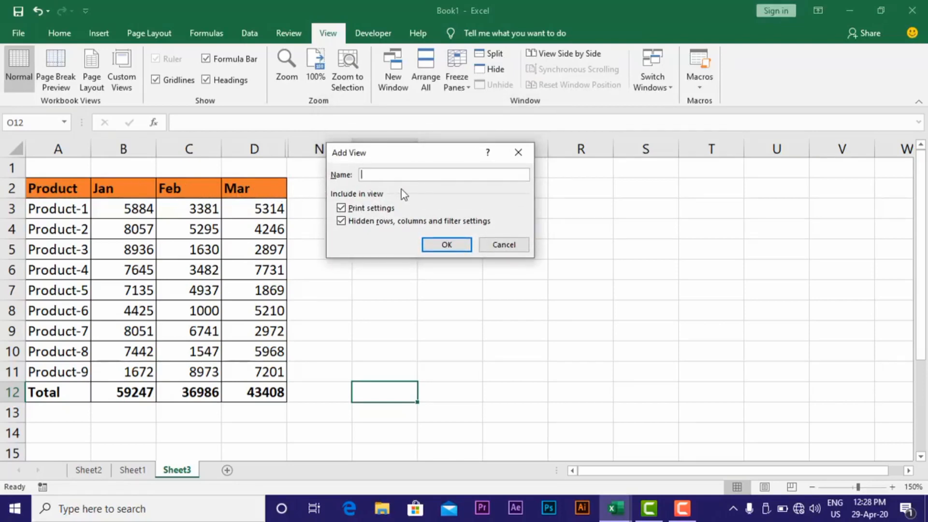
{"action": "type", "text": "F"}
{"action": "type", "text": "irst 3 Month"}
{"action": "left_click_drag", "start_coordinate": [425, 152], "coordinate": [459, 173]}
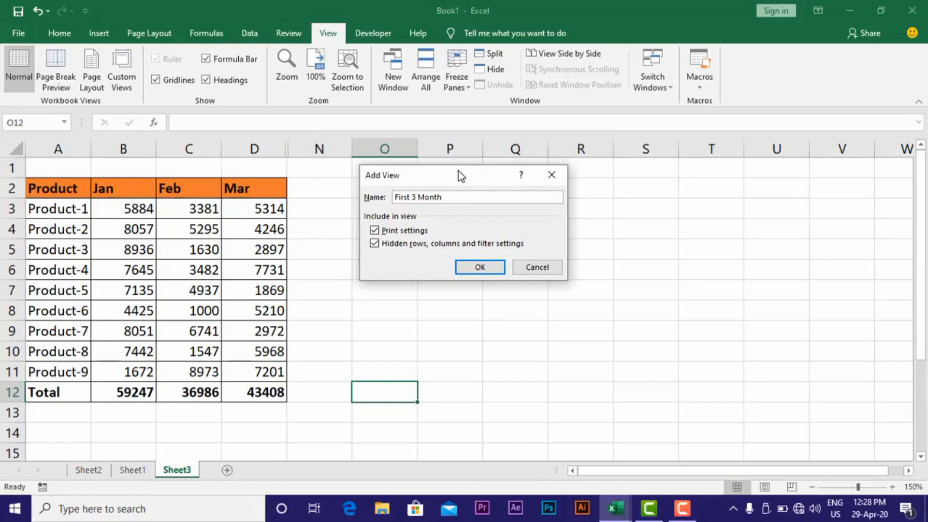
{"action": "left_click", "coordinate": [484, 269]}
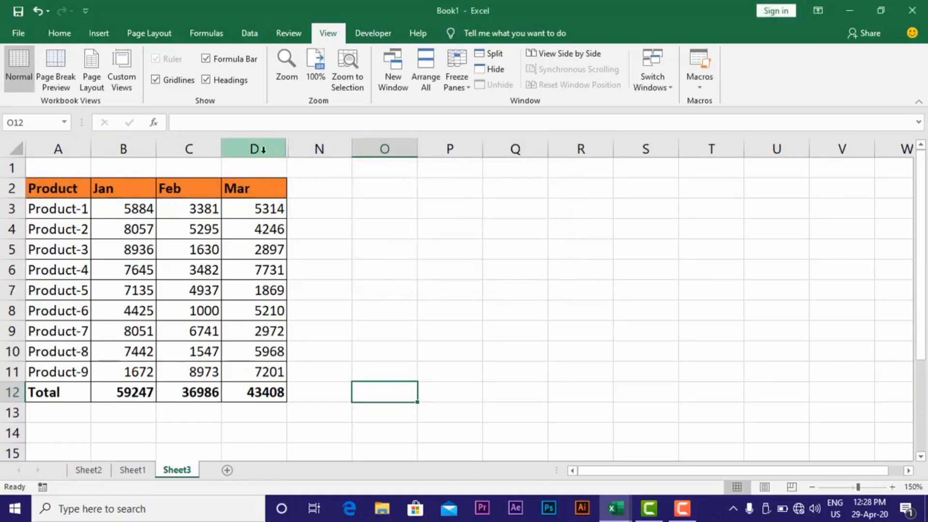
- Unhide the Apr to Dec columns between columns D and N and deselect them
{"action": "left_click_drag", "start_coordinate": [259, 147], "coordinate": [294, 149]}
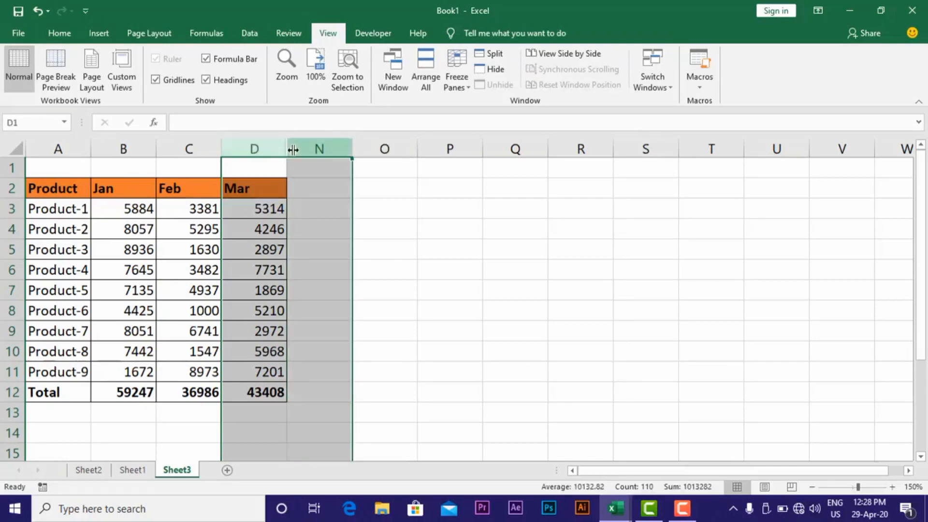
{"action": "right_click", "coordinate": [298, 144]}
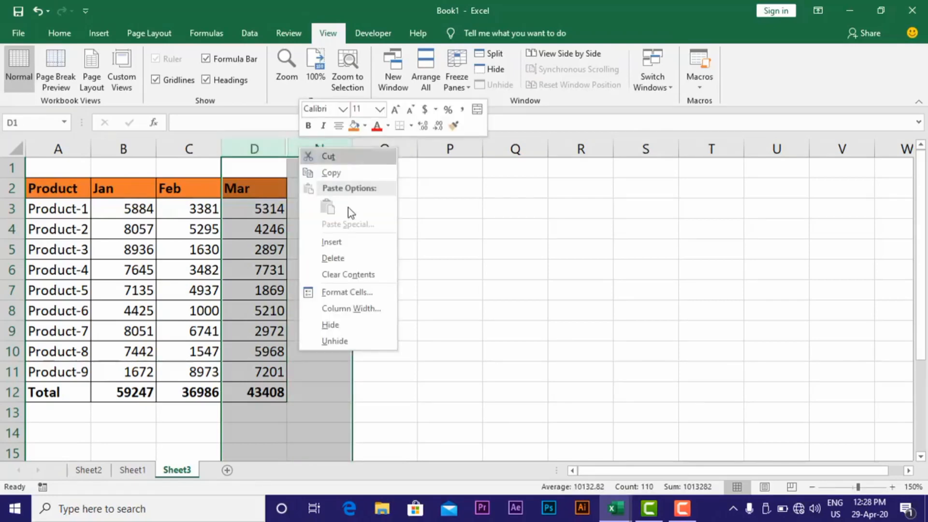
{"action": "left_click", "coordinate": [350, 341]}
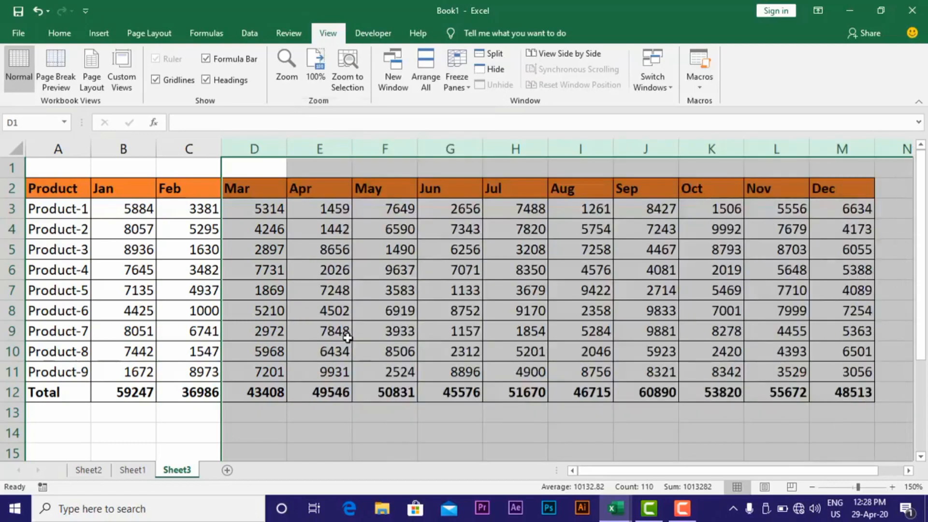
{"action": "left_click", "coordinate": [497, 307]}
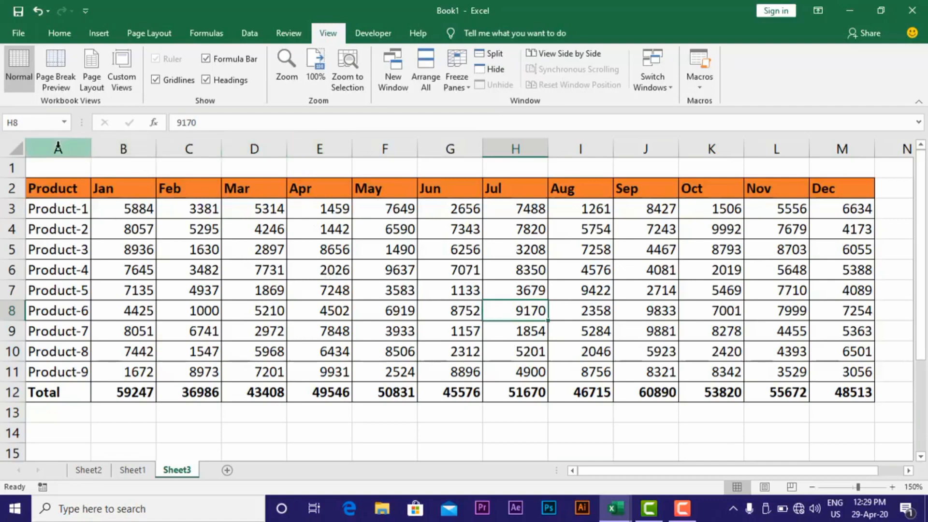
- Hide the Jan to Mar columns B:D and the Jul to Dec columns H:M, leaving Apr to Jun displayed
{"action": "left_click", "coordinate": [58, 146]}
{"action": "left_click_drag", "start_coordinate": [122, 145], "coordinate": [253, 147]}
{"action": "right_click", "coordinate": [195, 143]}
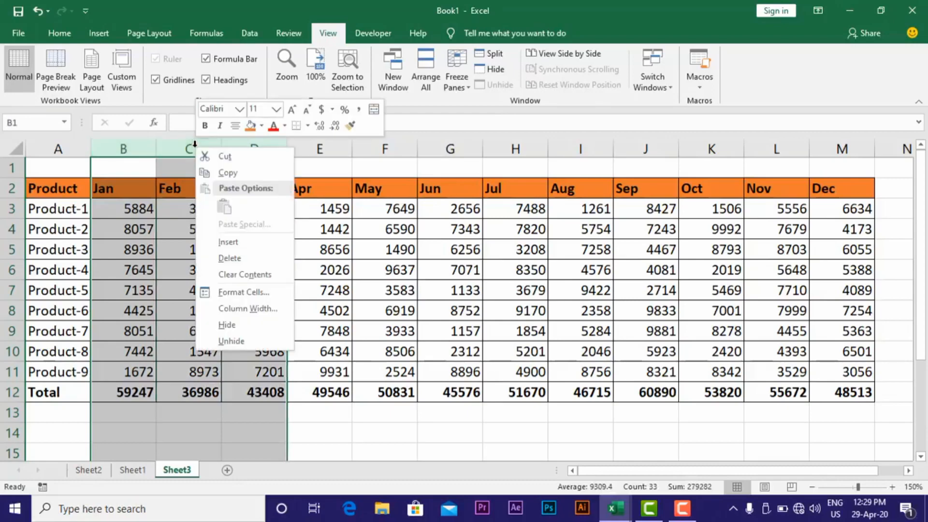
{"action": "left_click", "coordinate": [240, 322]}
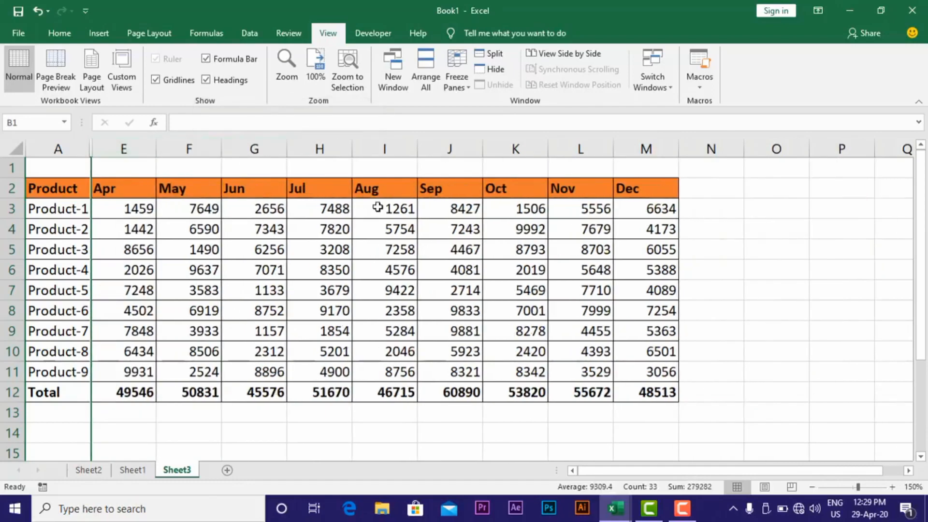
{"action": "left_click_drag", "start_coordinate": [329, 146], "coordinate": [654, 149]}
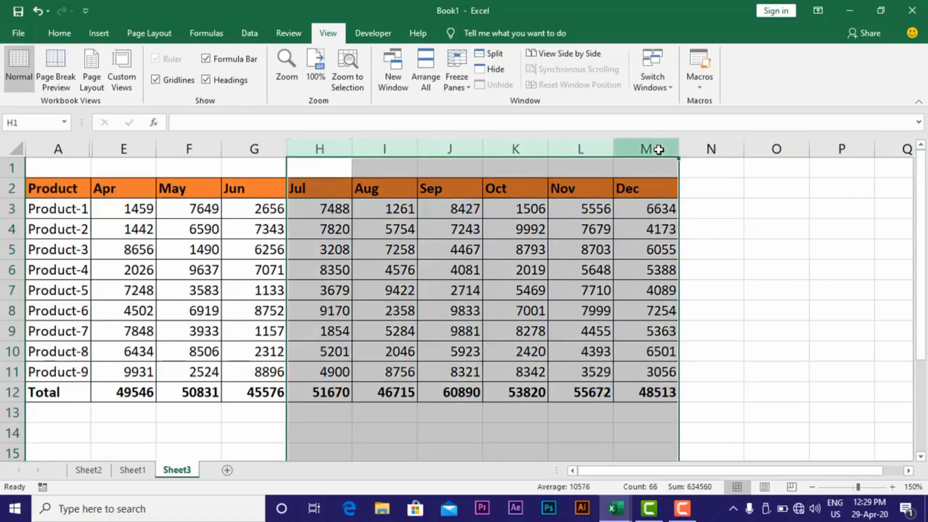
{"action": "right_click", "coordinate": [451, 148]}
{"action": "left_click", "coordinate": [483, 328]}
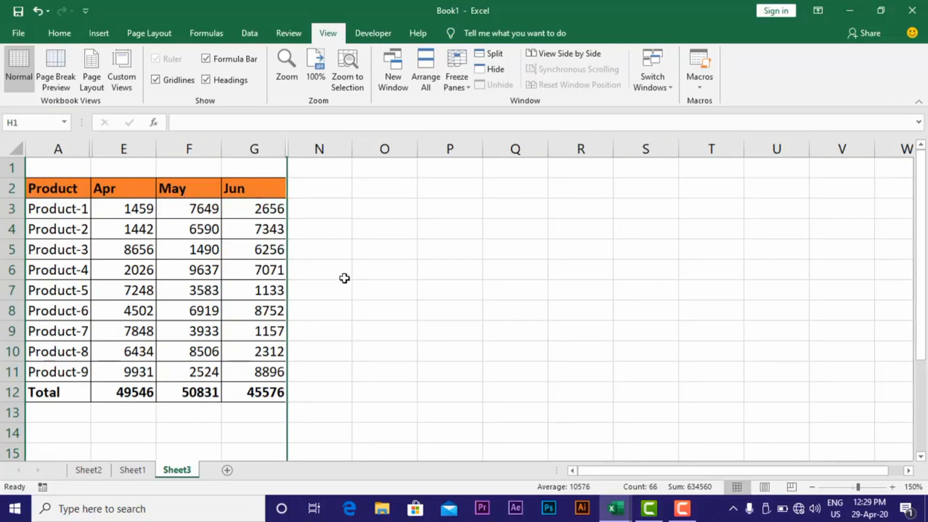
- Save the Apr to Jun display as a custom view named Second 3 Month
{"action": "left_click", "coordinate": [123, 83]}
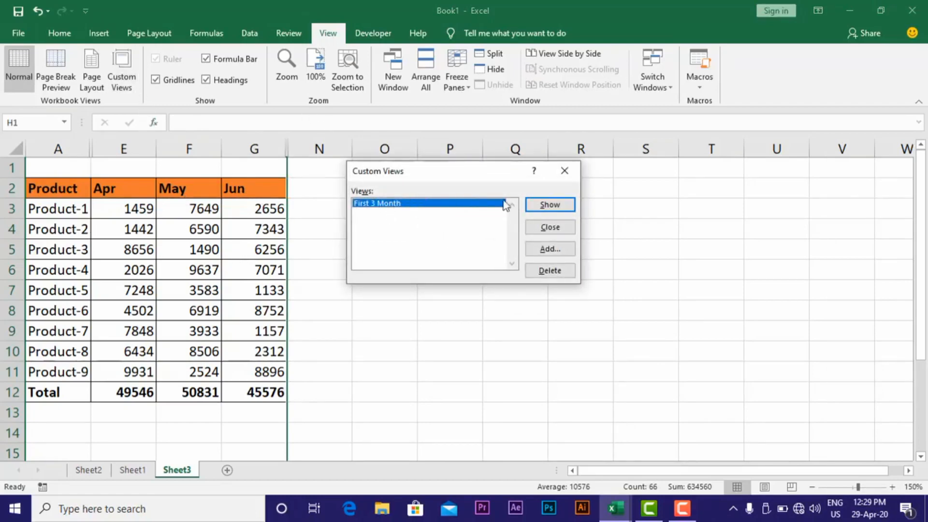
{"action": "left_click", "coordinate": [551, 250]}
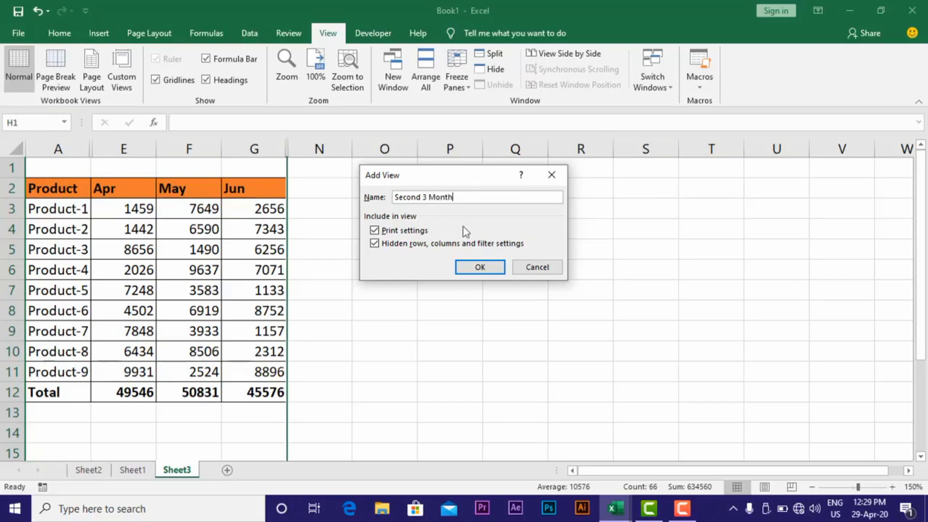
{"action": "left_click", "coordinate": [480, 267]}
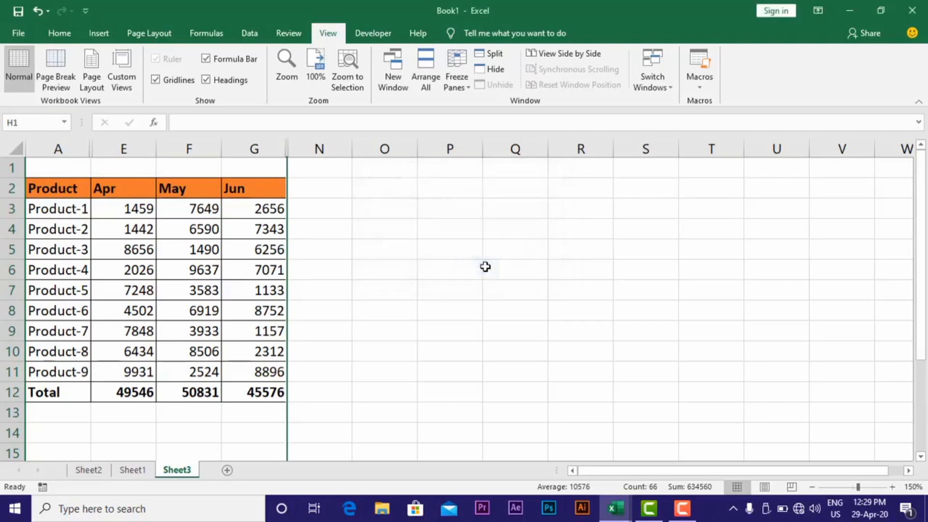
- Unhide the Jul to Dec columns and the Jan to Mar columns to restore the full twelve-month table
{"action": "left_click", "coordinate": [339, 296]}
{"action": "left_click_drag", "start_coordinate": [276, 148], "coordinate": [304, 148]}
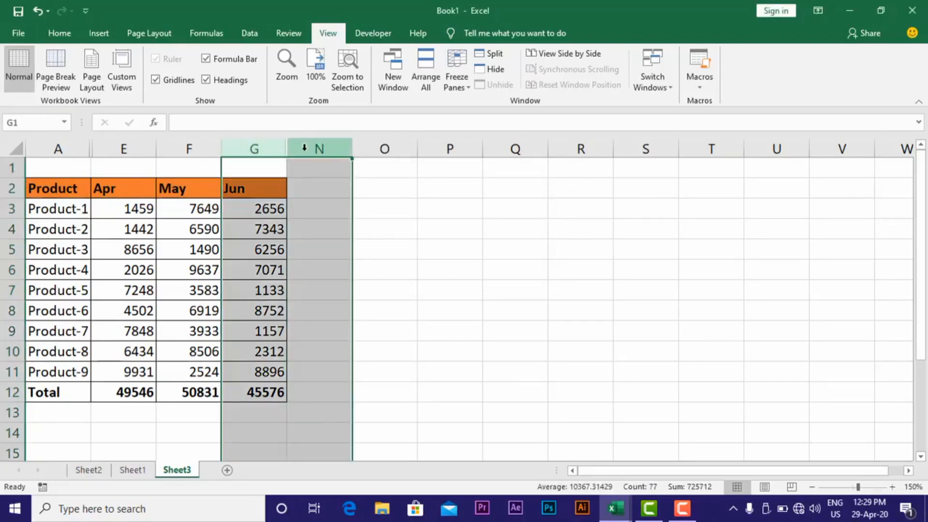
{"action": "right_click", "coordinate": [304, 148]}
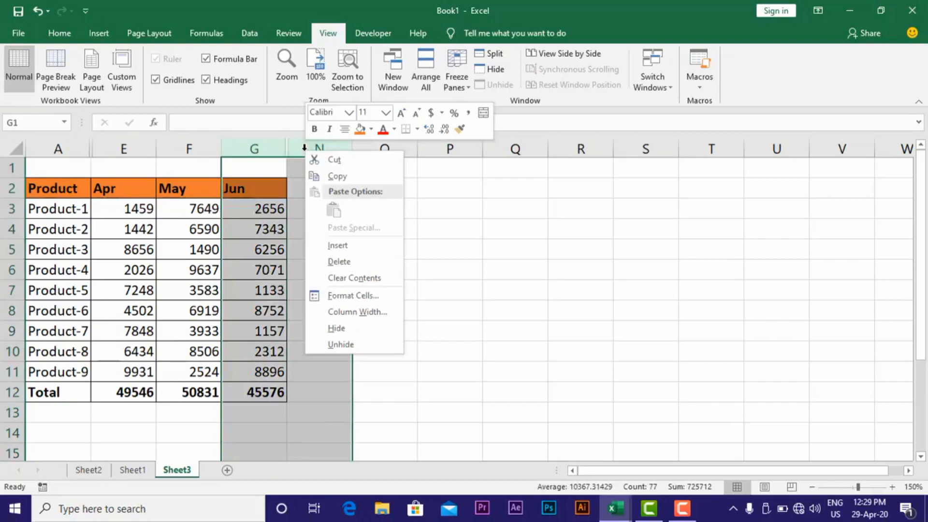
{"action": "left_click", "coordinate": [333, 346]}
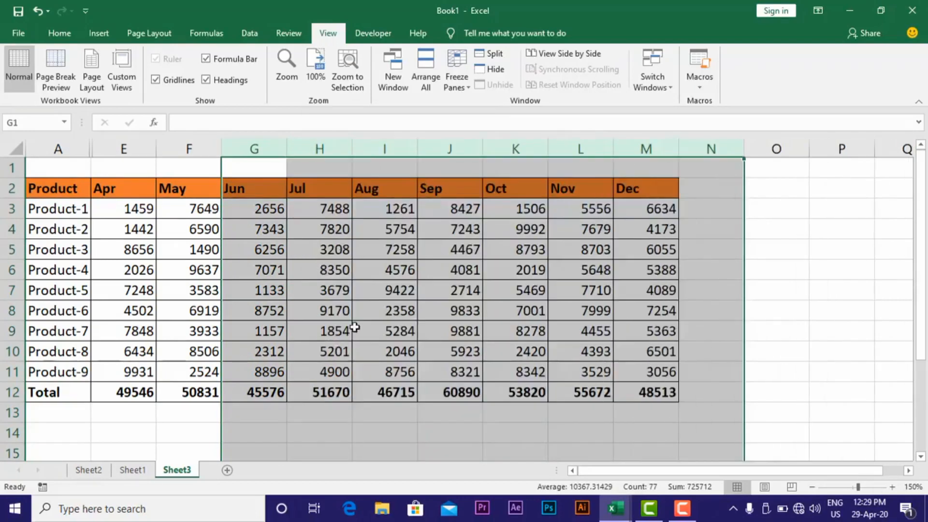
{"action": "left_click", "coordinate": [520, 290]}
{"action": "left_click_drag", "start_coordinate": [62, 146], "coordinate": [108, 147]}
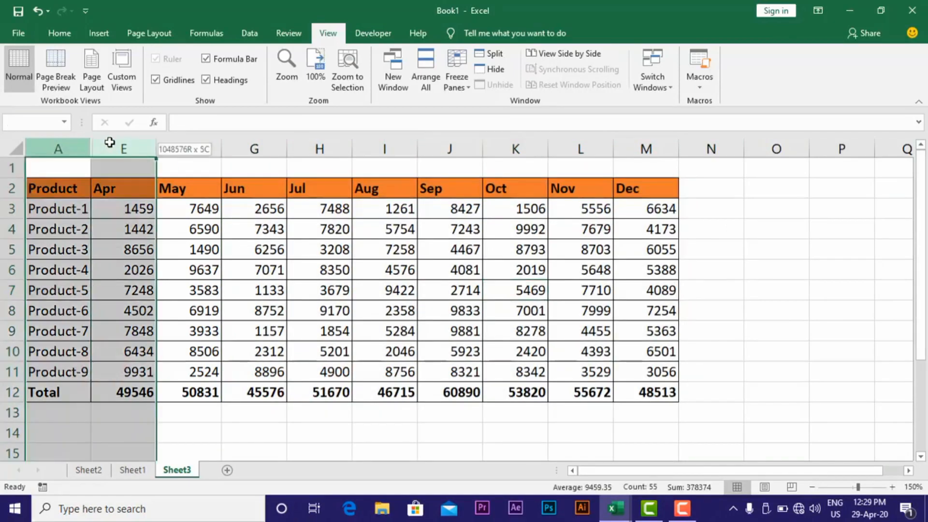
{"action": "right_click", "coordinate": [83, 146]}
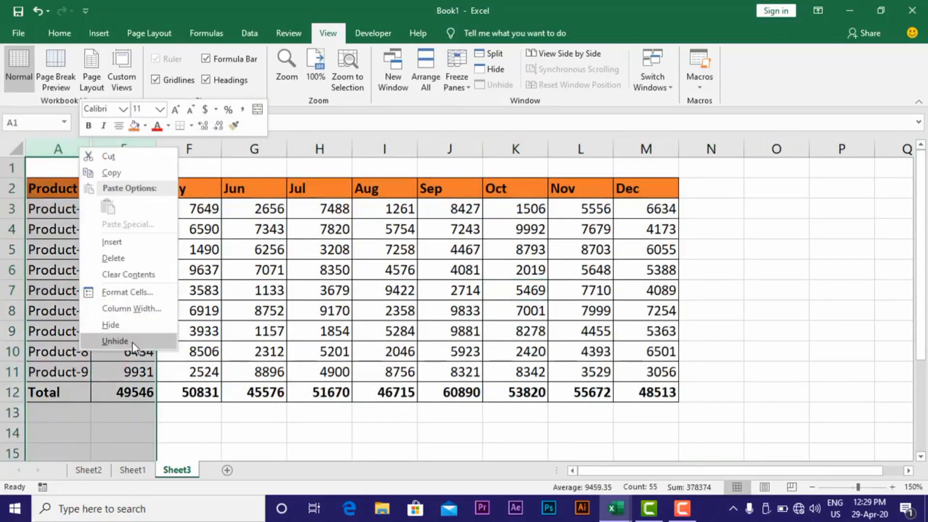
{"action": "left_click", "coordinate": [132, 342]}
{"action": "left_click", "coordinate": [450, 311]}
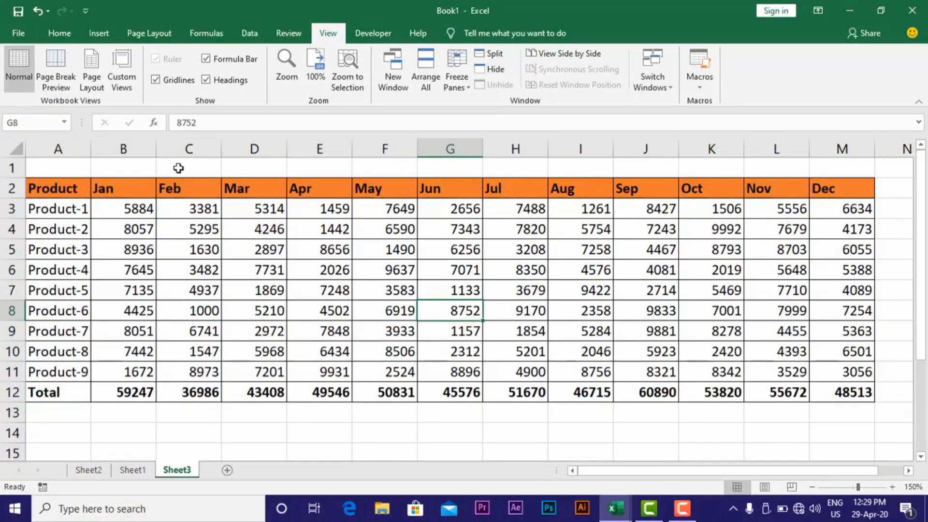
- Hide the Jan to Jun columns B:G so that only Product and Jul to Dec are displayed
{"action": "left_click_drag", "start_coordinate": [124, 148], "coordinate": [424, 145]}
{"action": "right_click", "coordinate": [384, 149]}
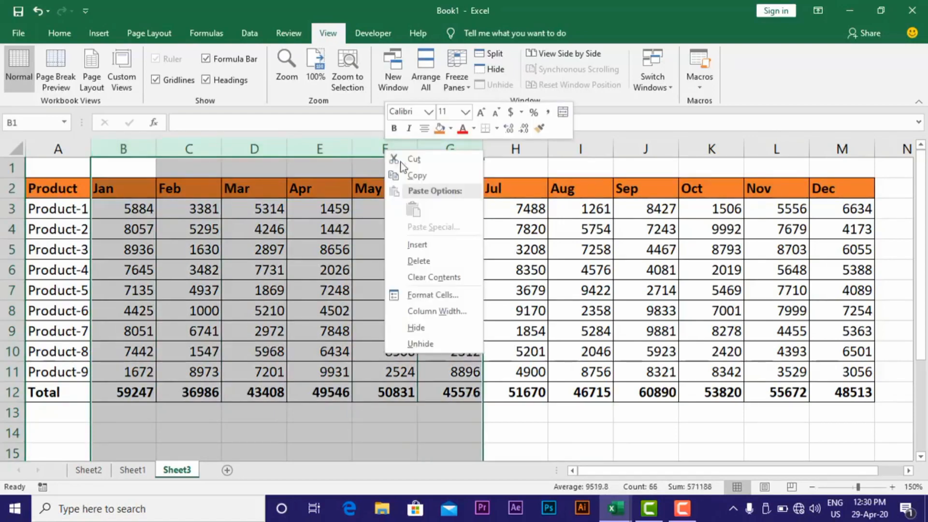
{"action": "left_click", "coordinate": [419, 328]}
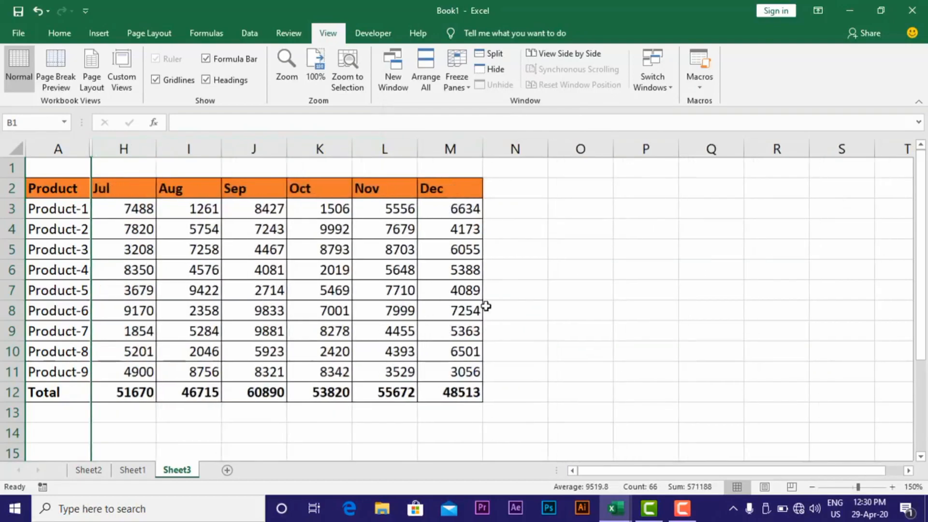
{"action": "left_click", "coordinate": [527, 314]}
- Save the Jul to Dec display as a custom view named Last 6 Month
{"action": "left_click", "coordinate": [121, 73]}
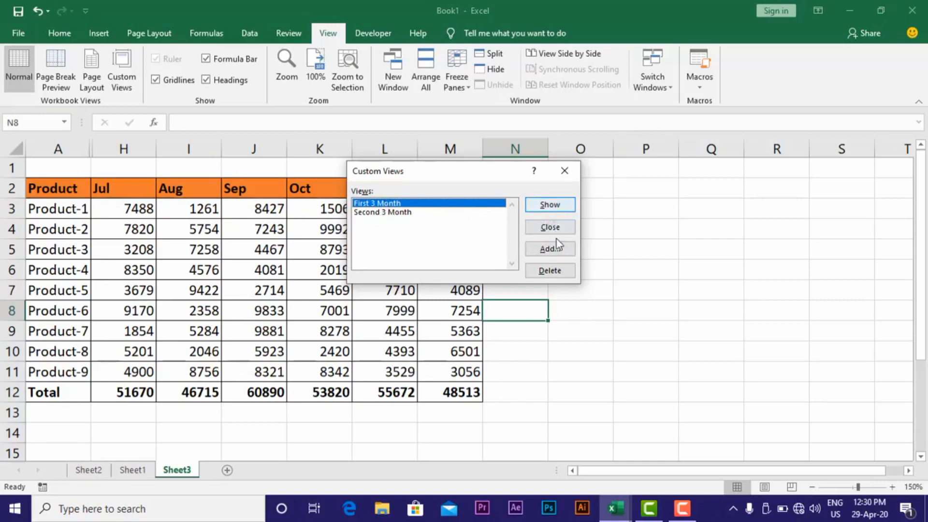
{"action": "left_click", "coordinate": [551, 250]}
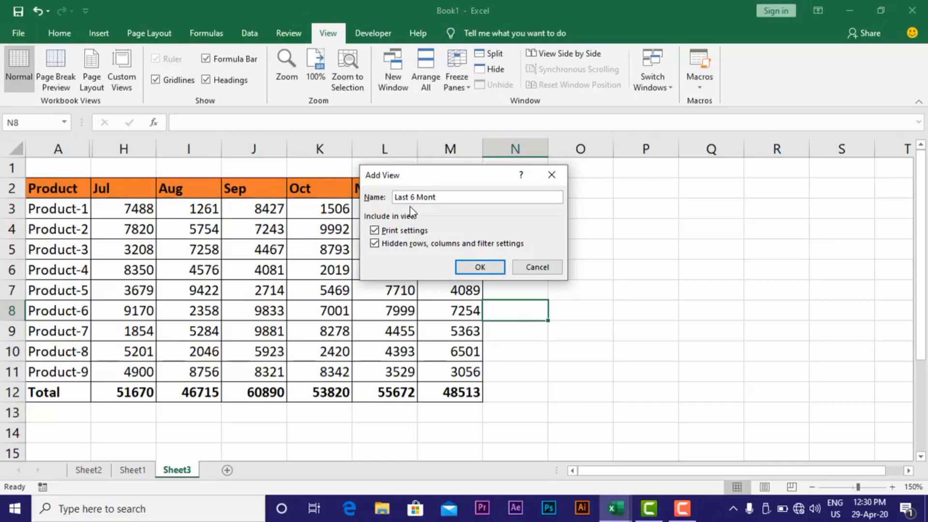
{"action": "left_click", "coordinate": [505, 268]}
{"action": "left_click", "coordinate": [563, 295]}
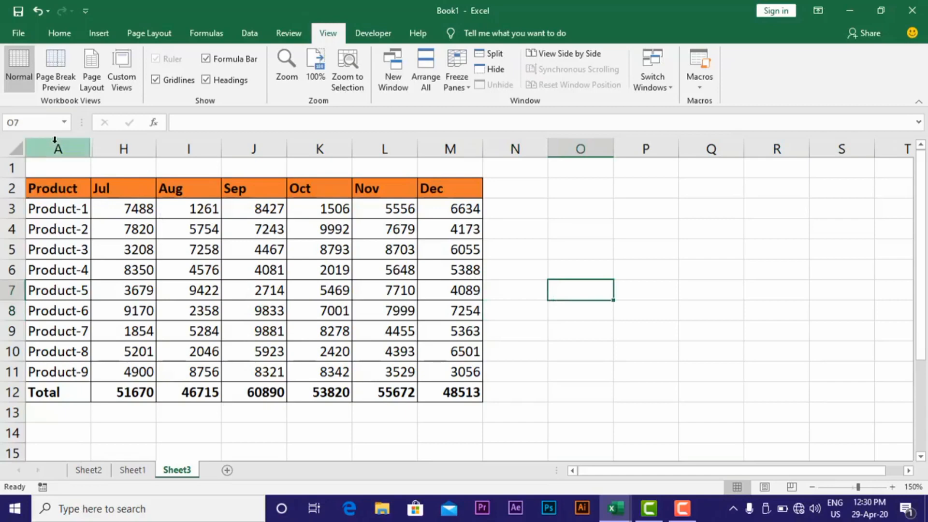
- Unhide the Jan to Jun columns between columns A and H to bring back the full twelve-month table
{"action": "left_click_drag", "start_coordinate": [55, 145], "coordinate": [134, 144]}
{"action": "right_click", "coordinate": [133, 144]}
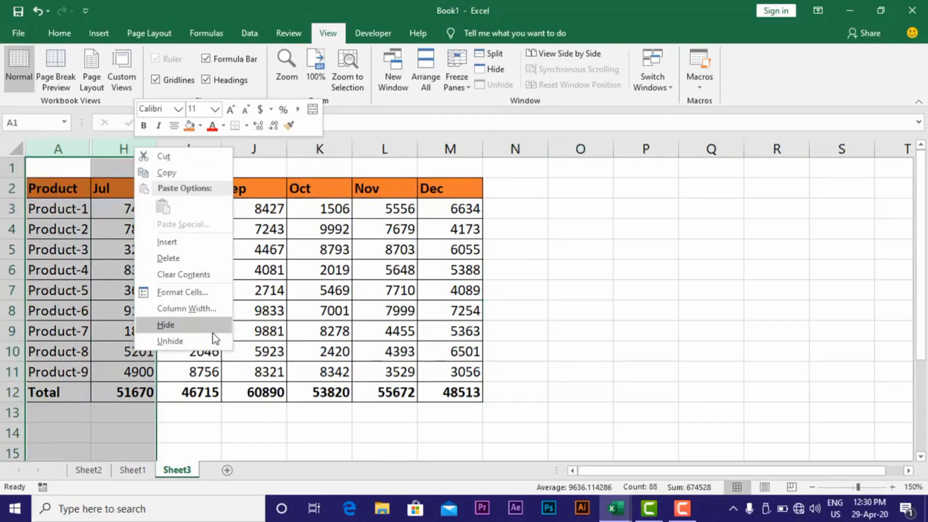
{"action": "left_click", "coordinate": [177, 341]}
{"action": "left_click", "coordinate": [578, 292]}
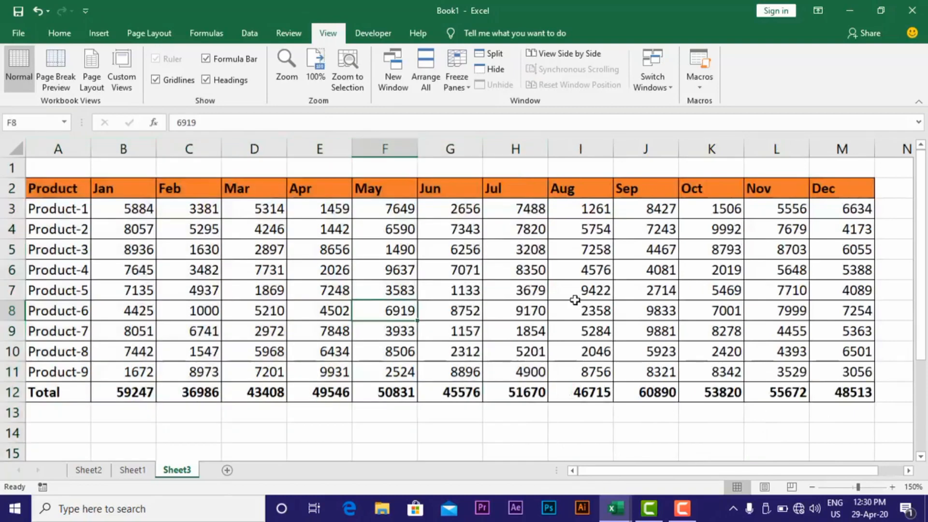
{"action": "left_click", "coordinate": [273, 256]}
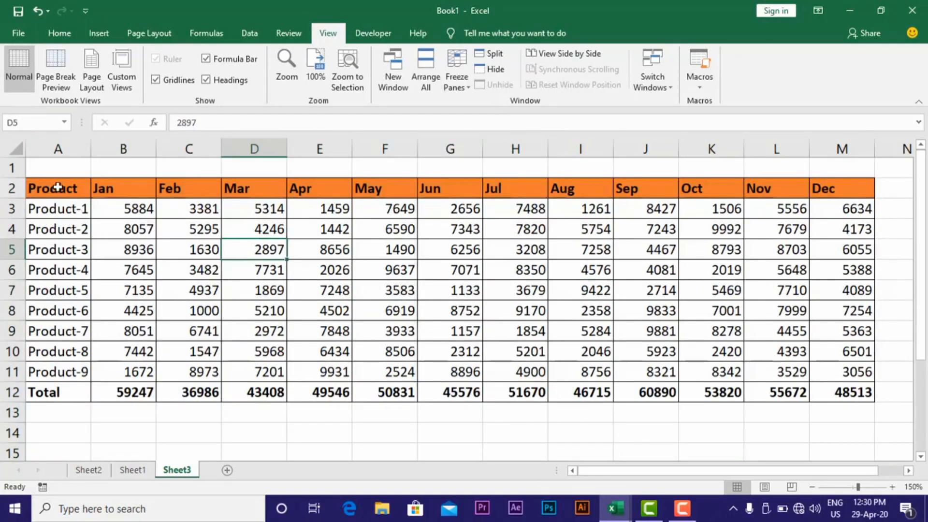
{"action": "left_click", "coordinate": [327, 243]}
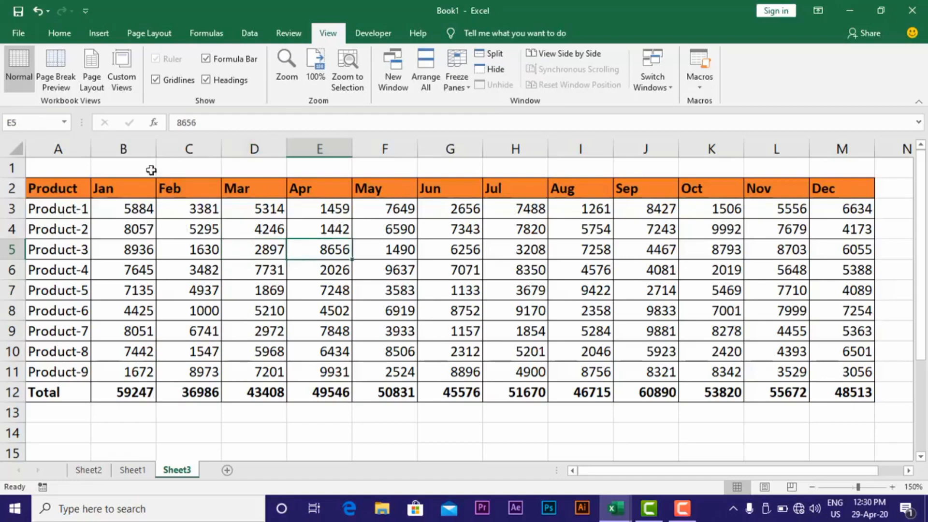
- Show the saved First 3 Month custom view, followed by the Last 6 Month custom view
{"action": "left_click", "coordinate": [124, 92]}
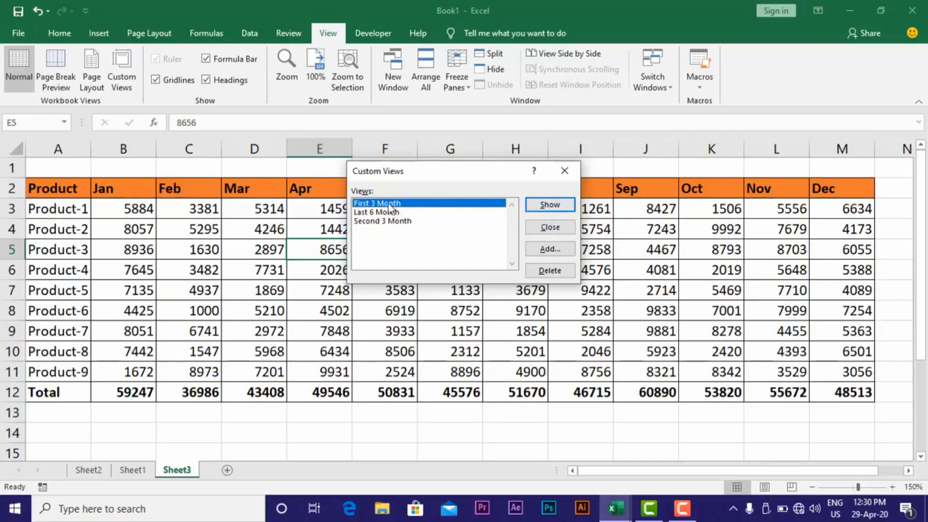
{"action": "left_click", "coordinate": [550, 205]}
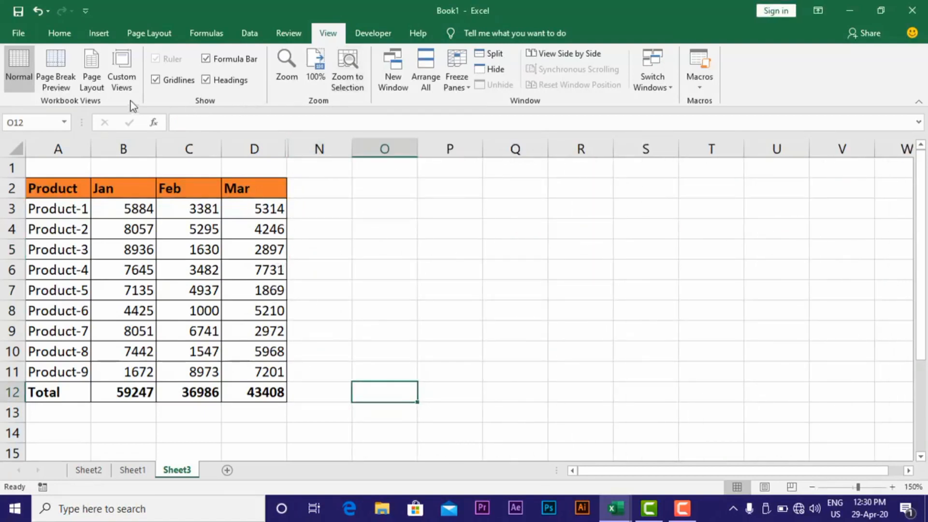
{"action": "left_click", "coordinate": [121, 73]}
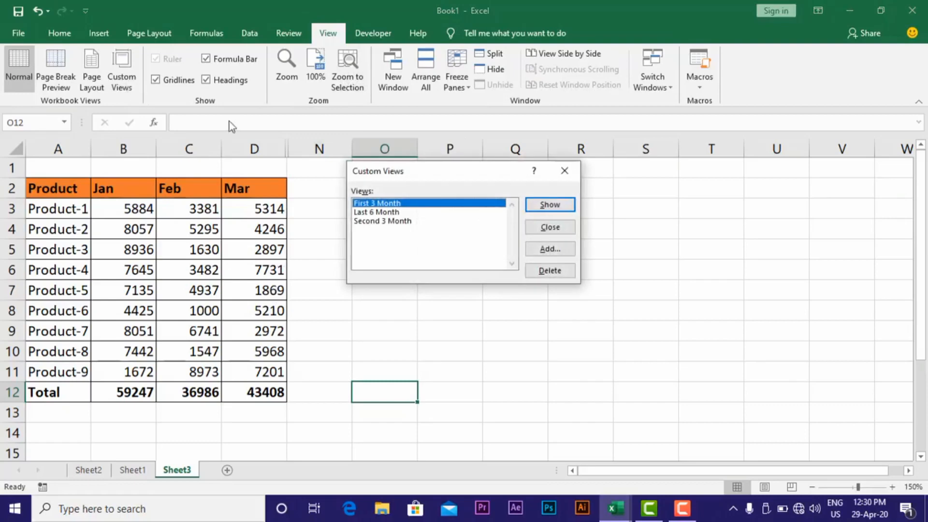
{"action": "left_click", "coordinate": [380, 213]}
{"action": "left_click", "coordinate": [550, 205]}
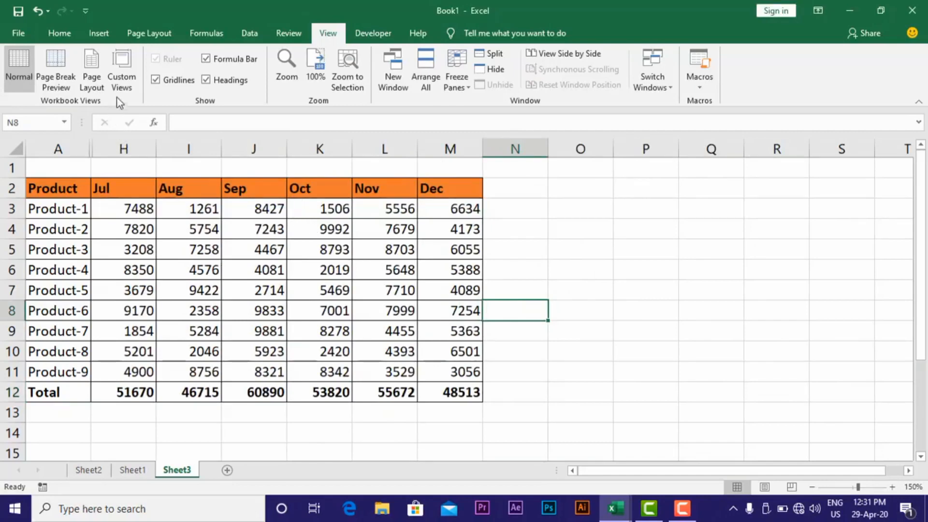
- Show the saved Second 3 Month custom view so that only Product and Apr to Jun are displayed
{"action": "left_click", "coordinate": [122, 70]}
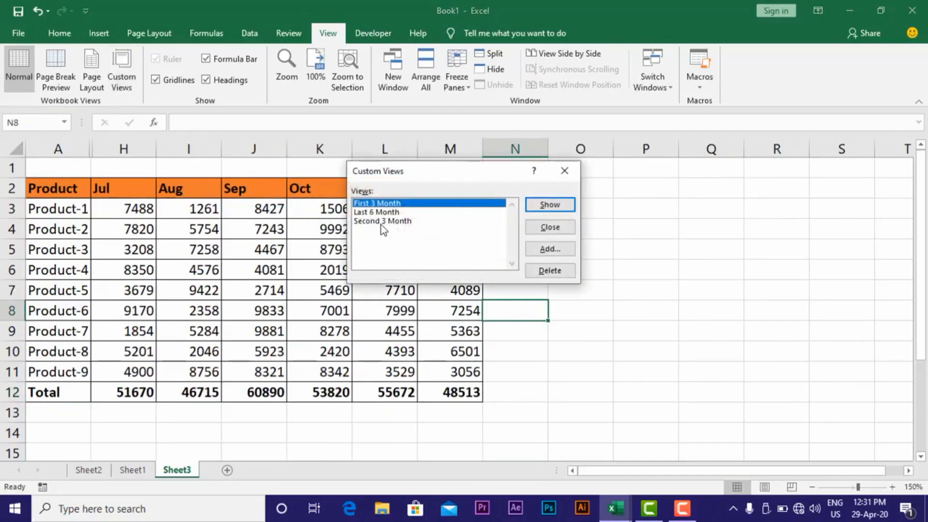
{"action": "left_click", "coordinate": [381, 222]}
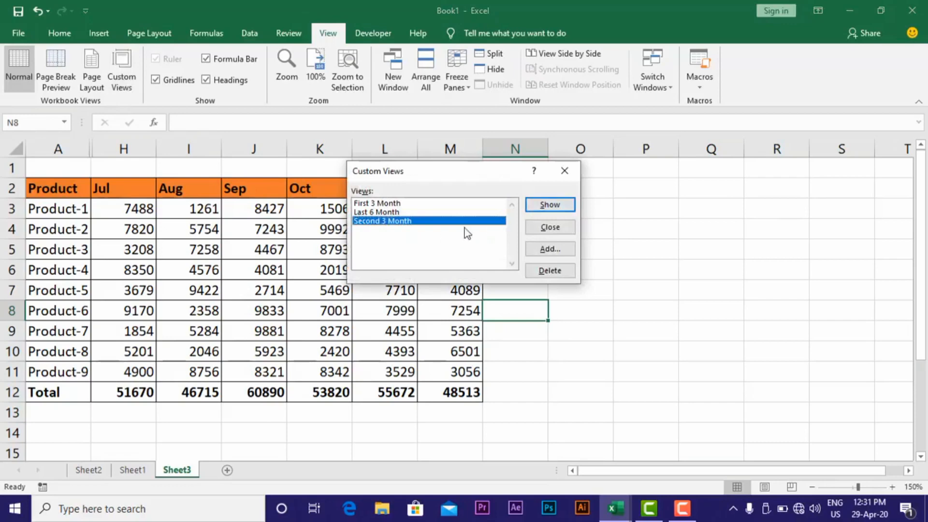
{"action": "left_click", "coordinate": [549, 206]}
{"action": "left_click", "coordinate": [429, 225]}
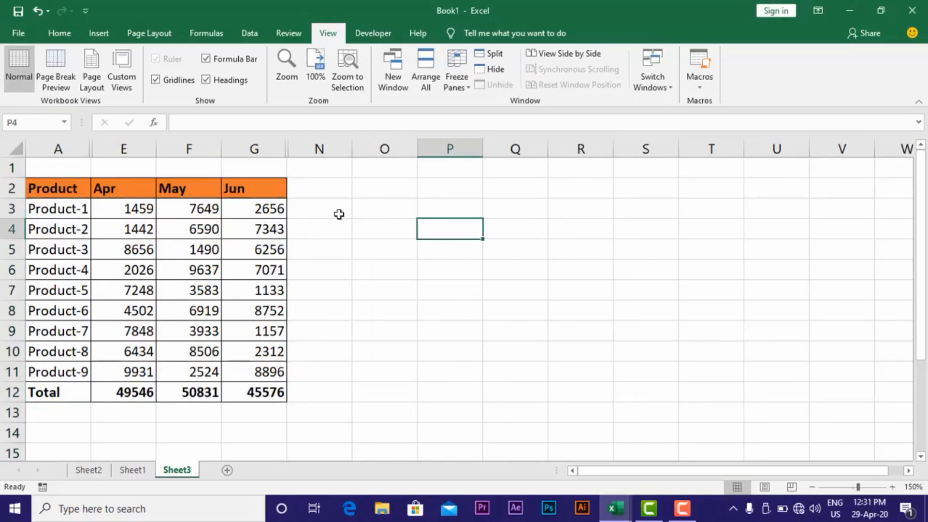
- Switch the display back to the Last 6 Month custom view with the Jul to Dec columns
{"action": "left_click", "coordinate": [126, 84]}
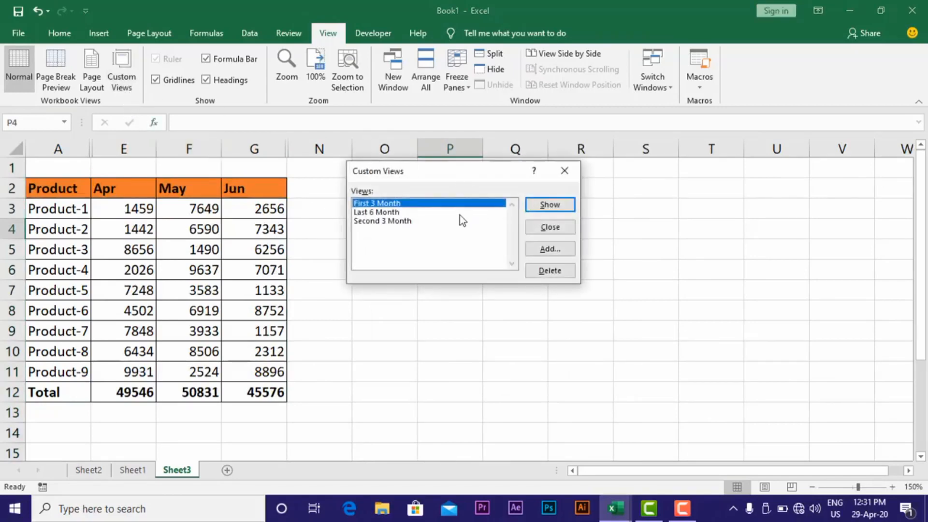
{"action": "left_click", "coordinate": [393, 212]}
{"action": "left_click", "coordinate": [389, 203]}
{"action": "left_click", "coordinate": [392, 213]}
{"action": "left_click", "coordinate": [548, 208]}
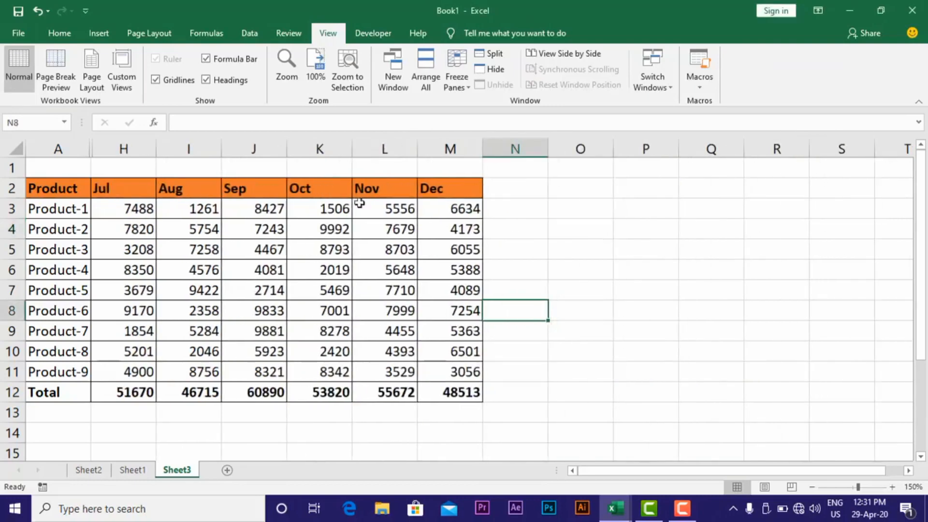
- Return the product table to the Second 3 Month custom view
{"action": "left_click", "coordinate": [120, 80]}
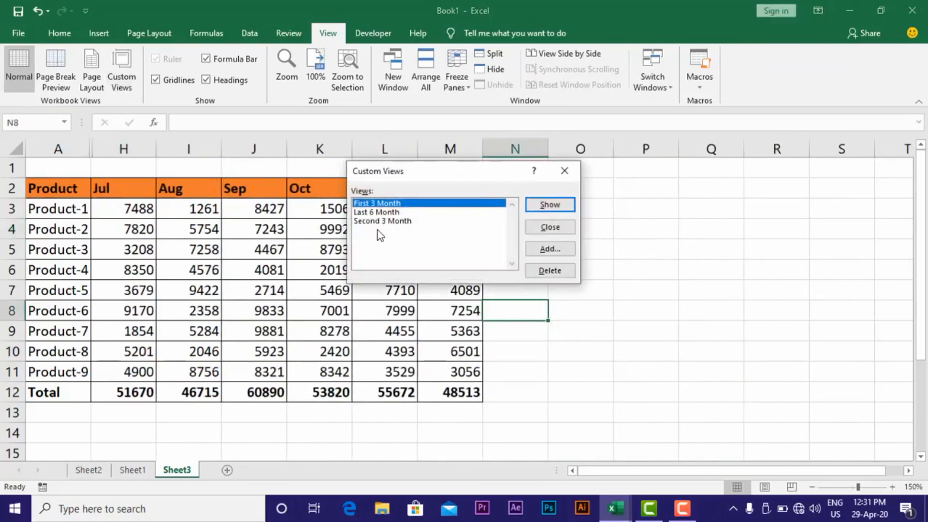
{"action": "left_click", "coordinate": [437, 221]}
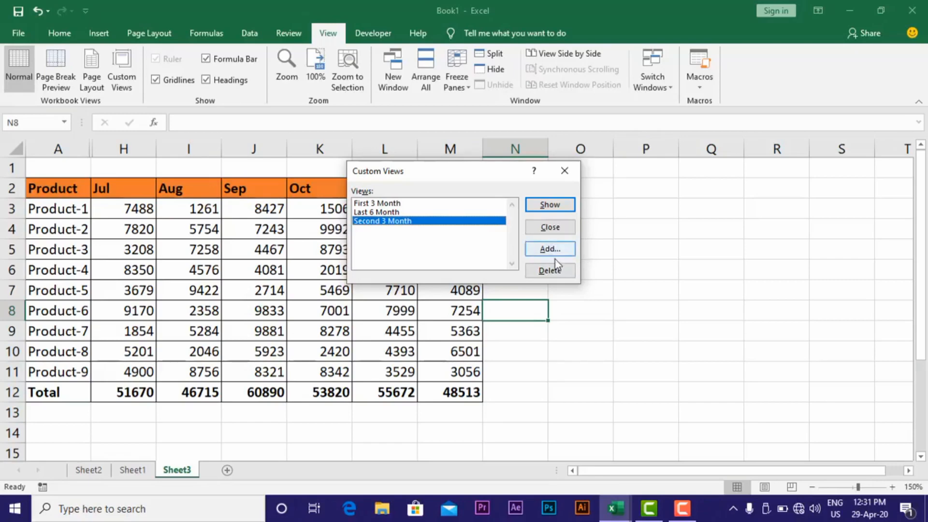
{"action": "left_click", "coordinate": [553, 205]}
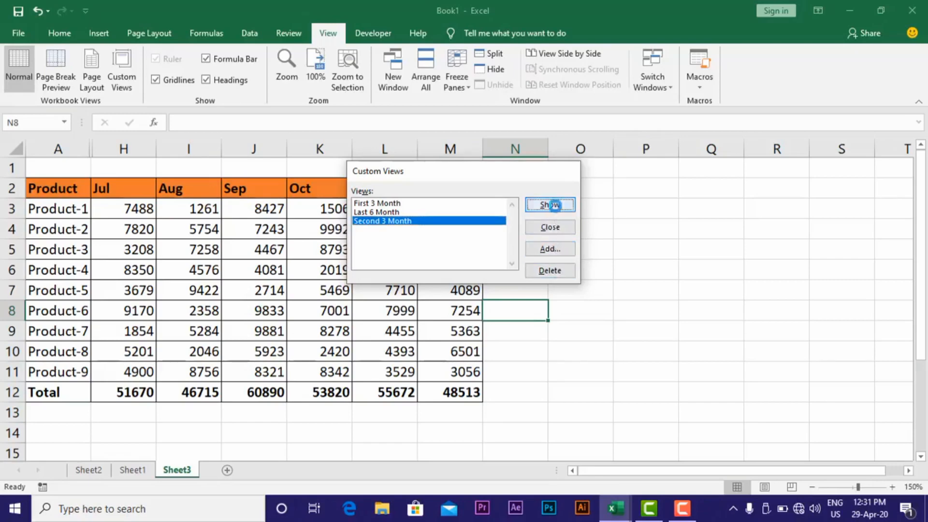
{"action": "left_click", "coordinate": [441, 285]}
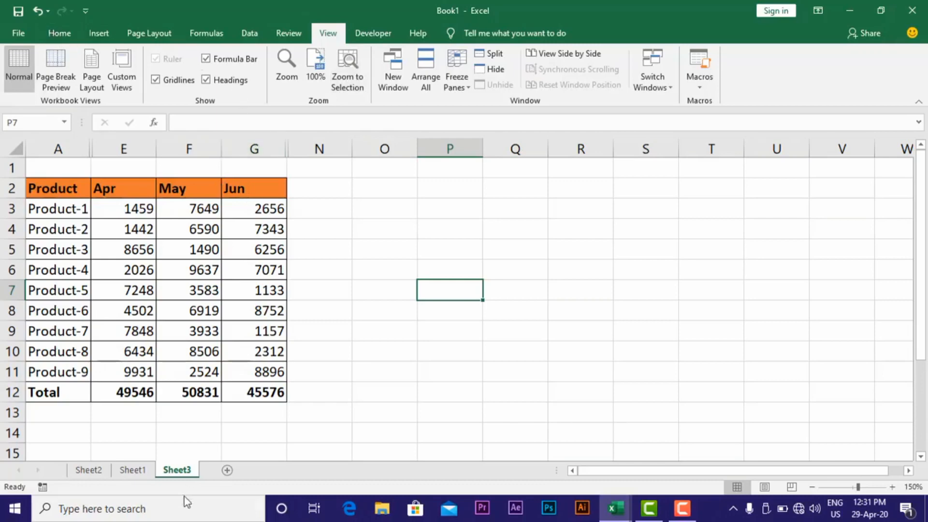
- Review the topic list on Sheet2, the product table on Sheet3 and the order data on Sheet1
{"action": "left_click", "coordinate": [130, 472]}
{"action": "left_click", "coordinate": [92, 471]}
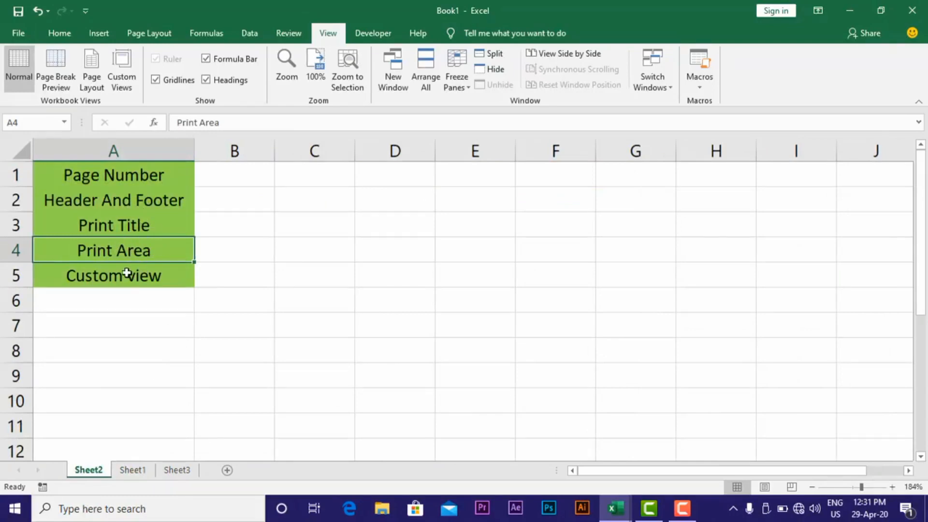
{"action": "left_click", "coordinate": [320, 294]}
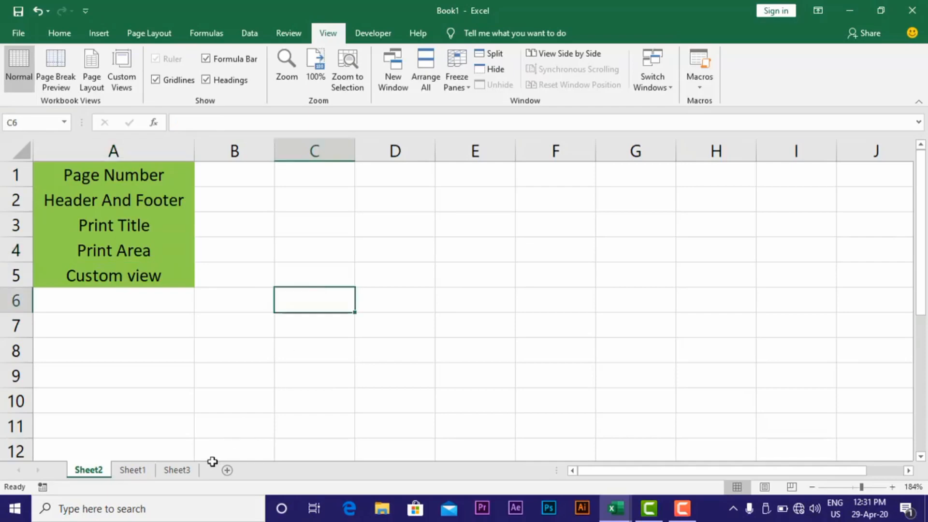
{"action": "left_click", "coordinate": [180, 470]}
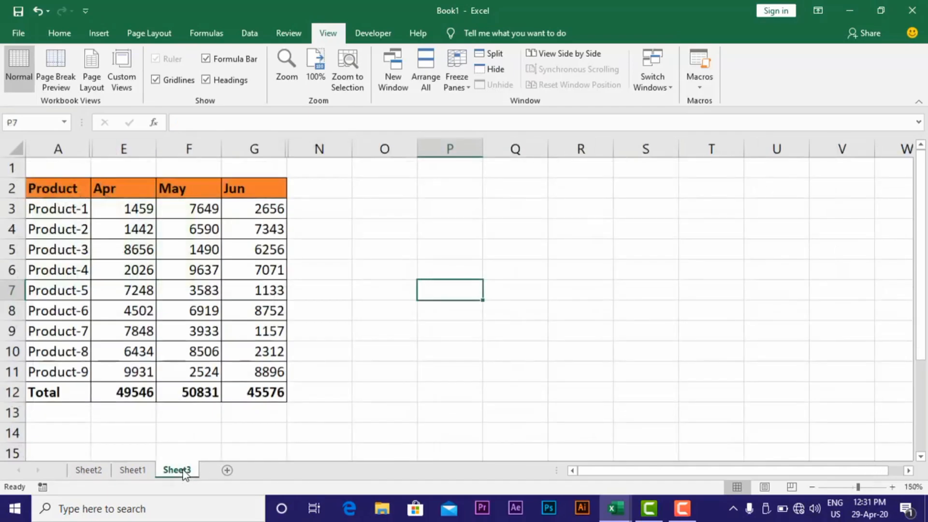
{"action": "left_click", "coordinate": [141, 471]}
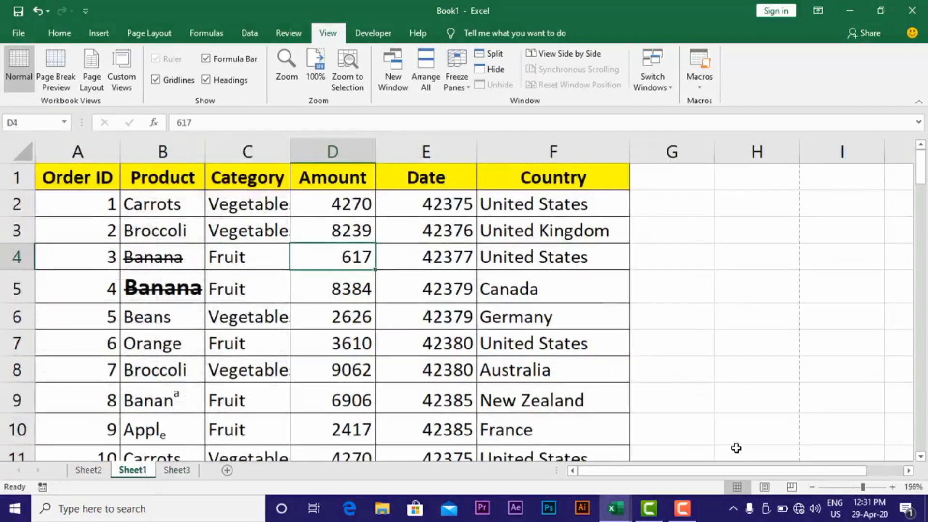
{"action": "left_click", "coordinate": [681, 515]}
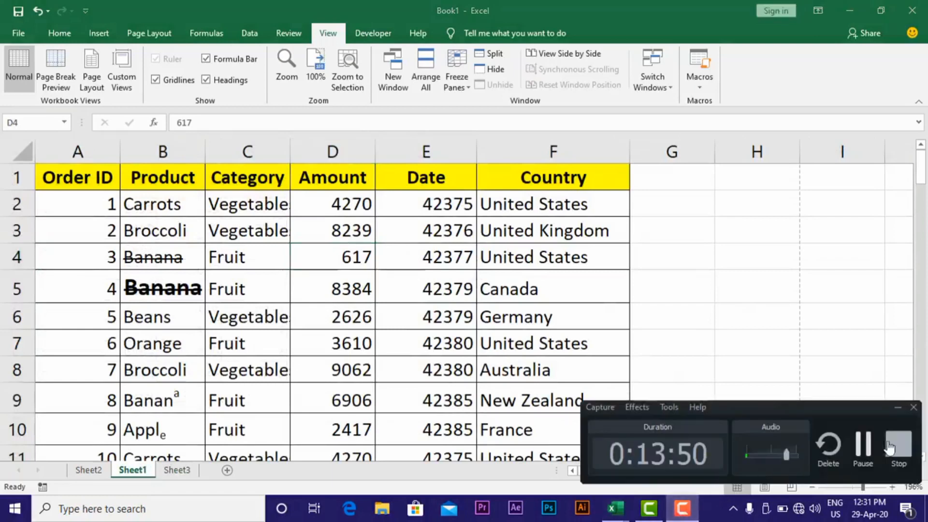